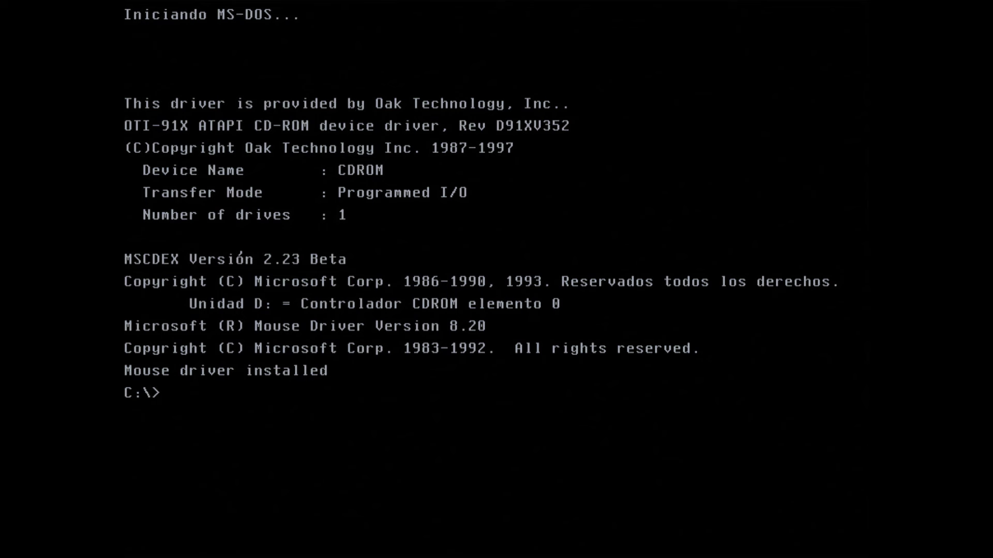
# Step: Change to the gvfm directory and list its contents in wide format
pyautogui.write('cd gvfm')
pyautogui.press('Return')
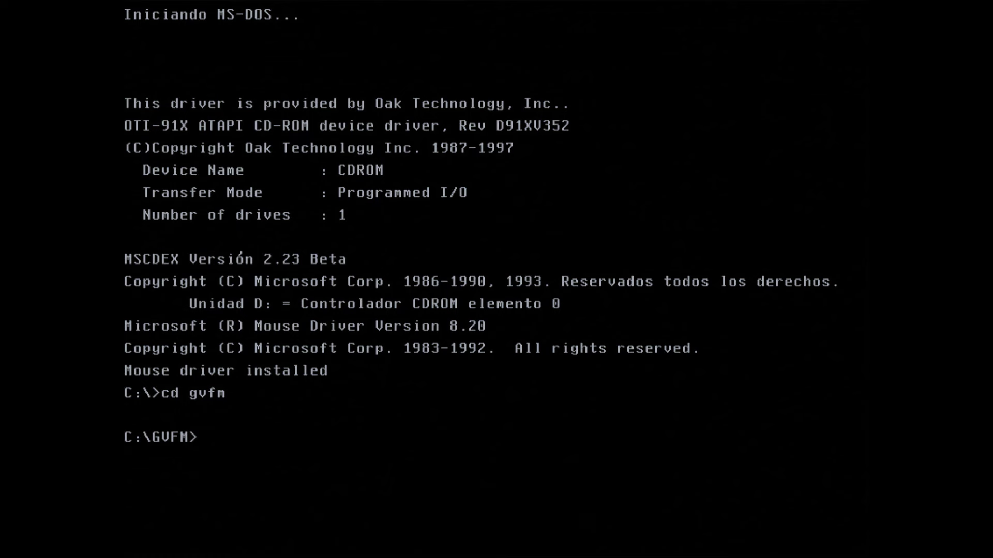
pyautogui.write('dir /w')
pyautogui.press('Return')
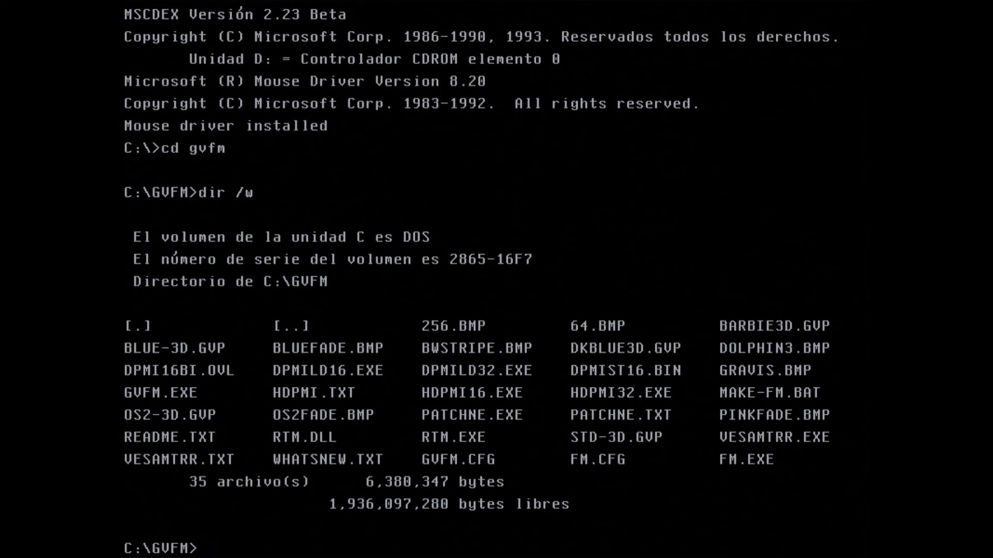
# Step: Open readme.txt in the DOS text editor and read through to the minimum system requirements
pyautogui.write('edit readme.txt')
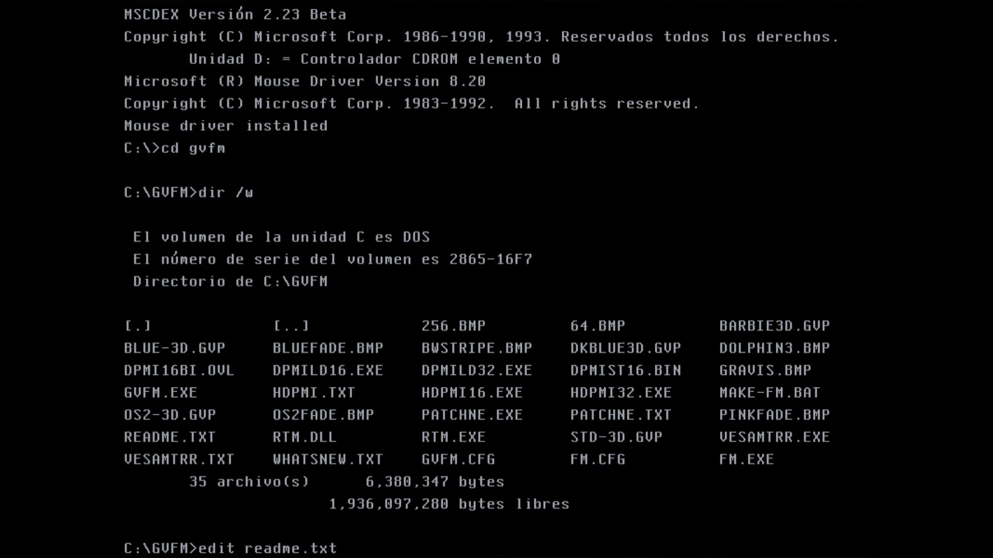
pyautogui.press('Return')
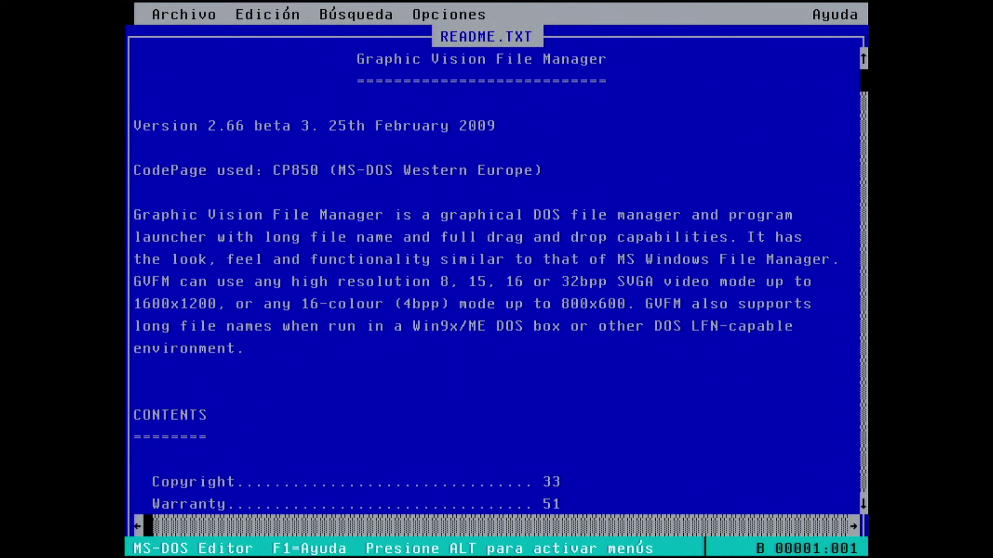
pyautogui.press('pagedown')
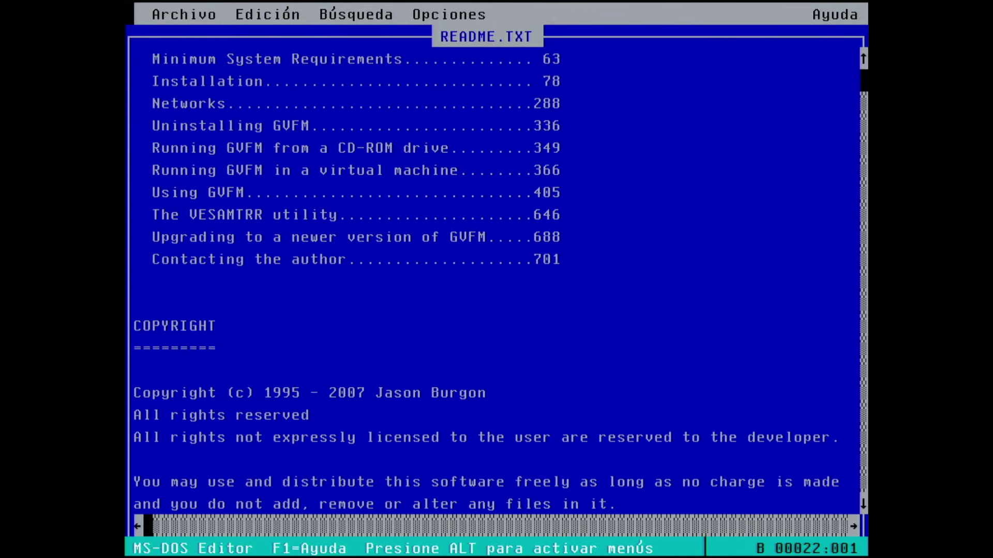
pyautogui.press('pagedown')
pyautogui.press('pagedown')
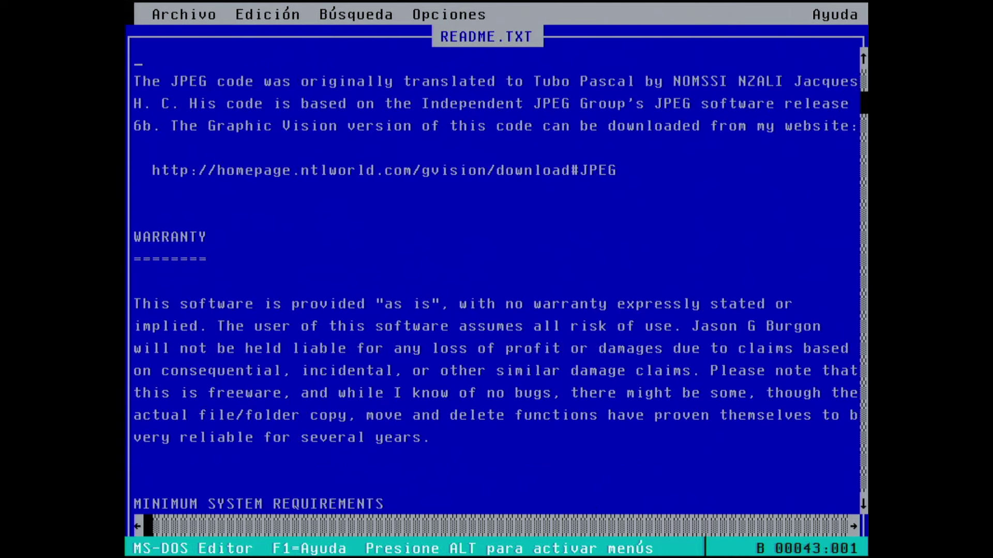
pyautogui.press('Up')
pyautogui.press('Up')
pyautogui.press('Up')
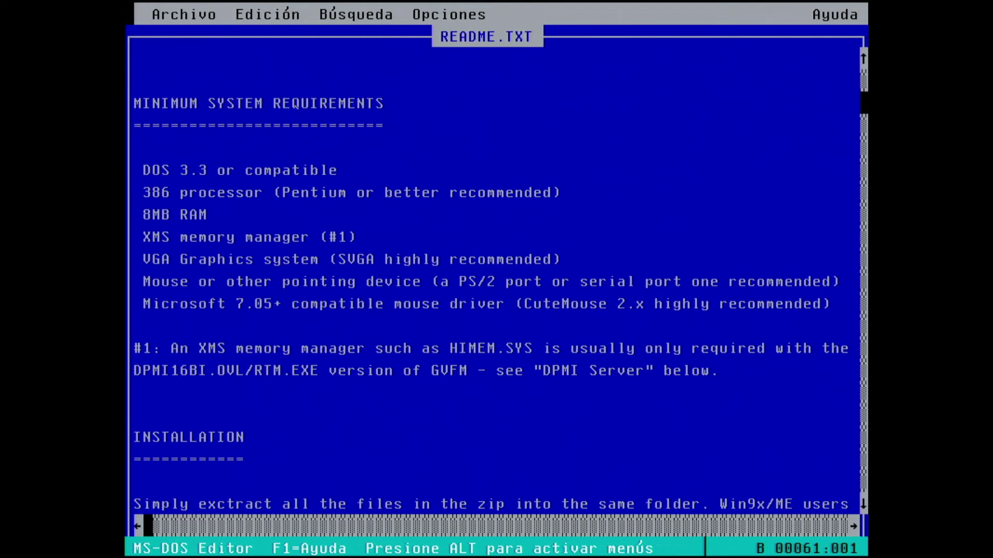
# Step: Exit the text editor and start Graphic Vision File Manager by running gvfm
pyautogui.hotkey('alt', 'a')
pyautogui.press('Down')
pyautogui.press('Down')
pyautogui.press('Down')
pyautogui.press('Down')
pyautogui.press('Down')
pyautogui.press('Return')
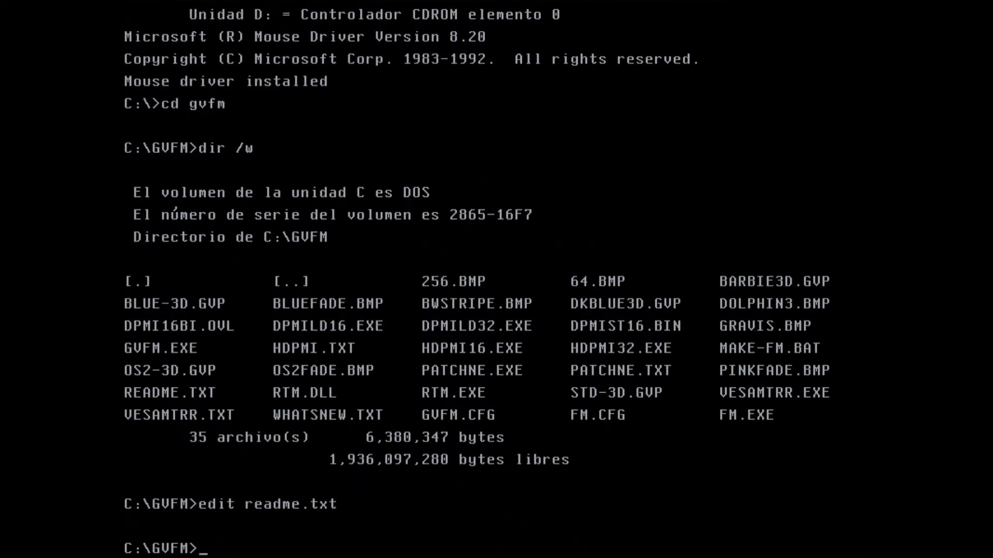
pyautogui.write('gvfm')
pyautogui.press('Return')
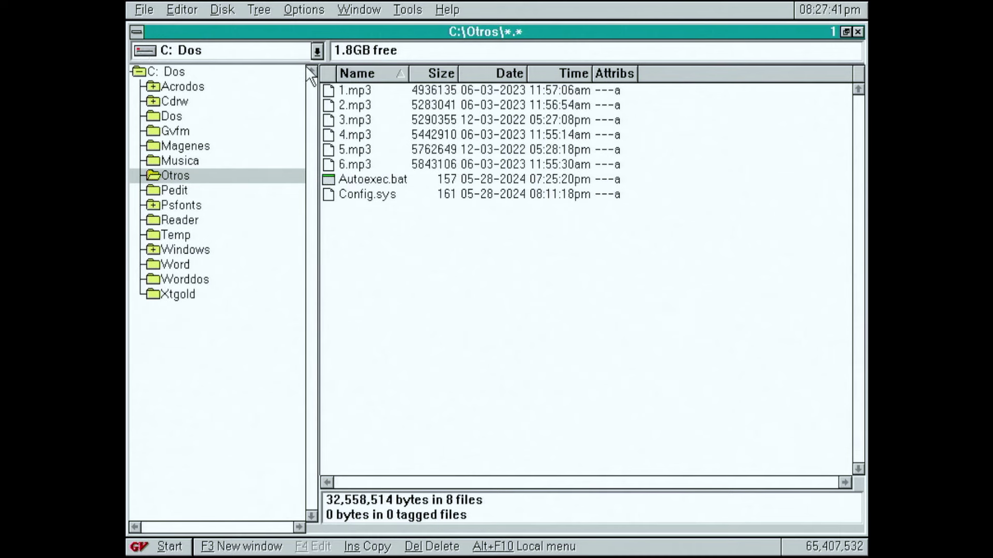
# Step: View the list of available drives, and expand and collapse the Acrodos and Cdrw folders to inspect their subfolders
pyautogui.click(319, 51)
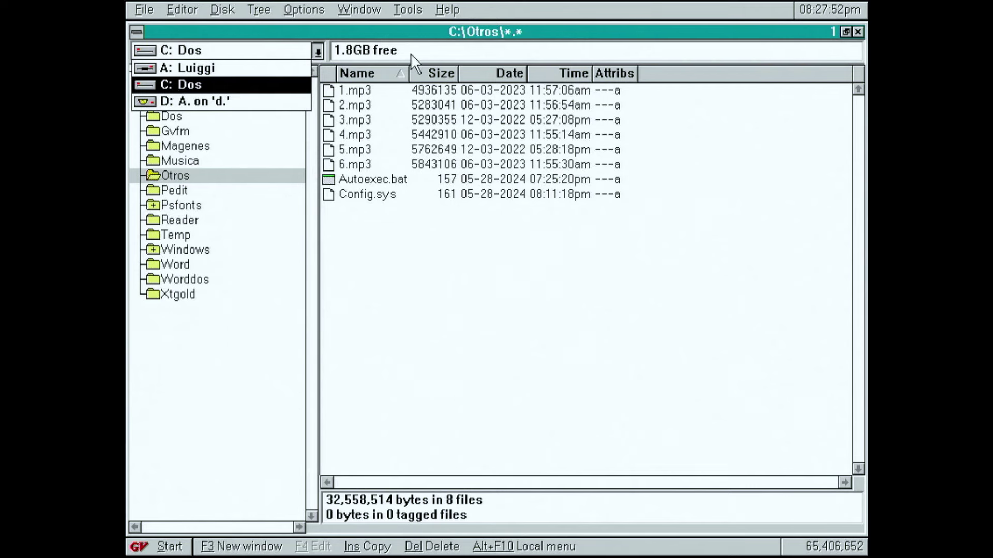
pyautogui.click(316, 51)
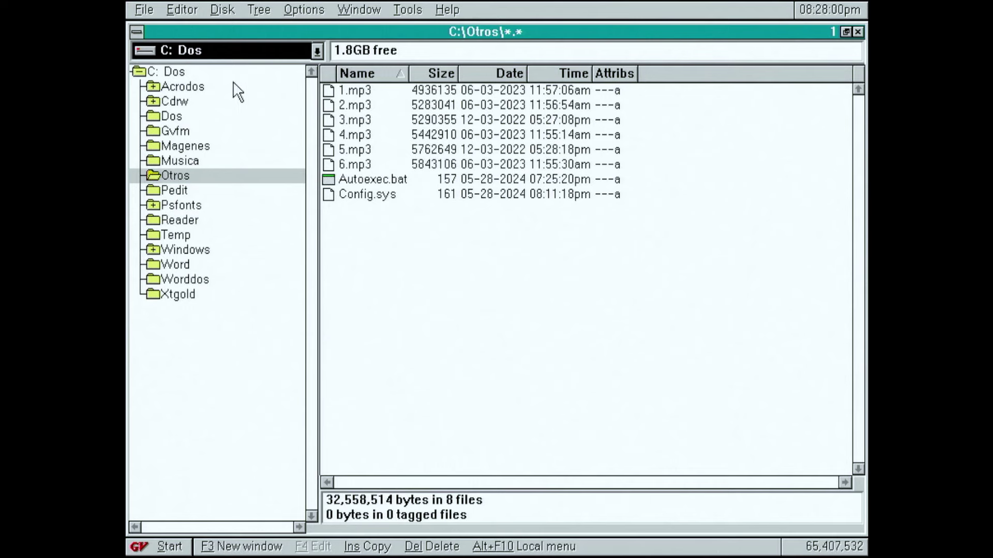
pyautogui.click(152, 86)
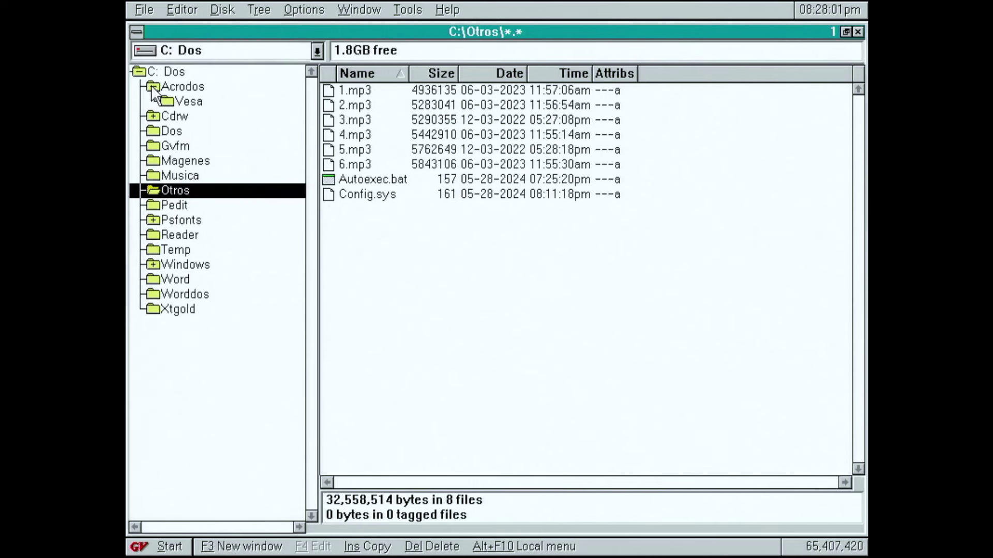
pyautogui.click(154, 116)
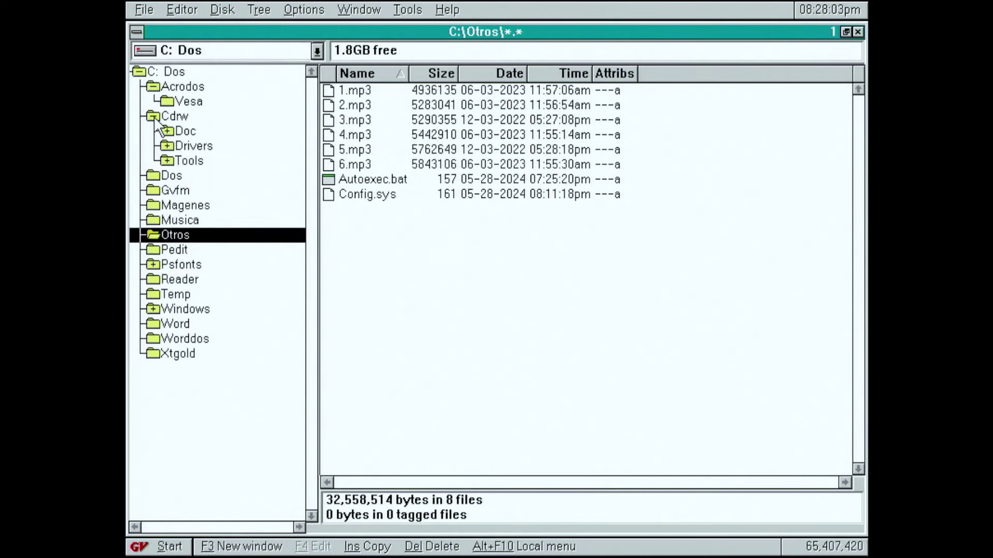
pyautogui.click(154, 115)
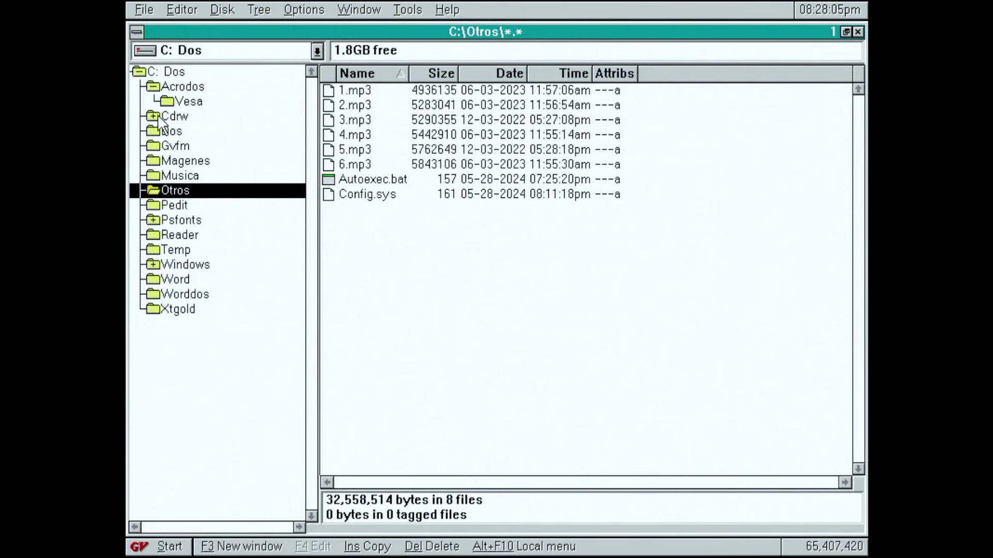
pyautogui.click(152, 85)
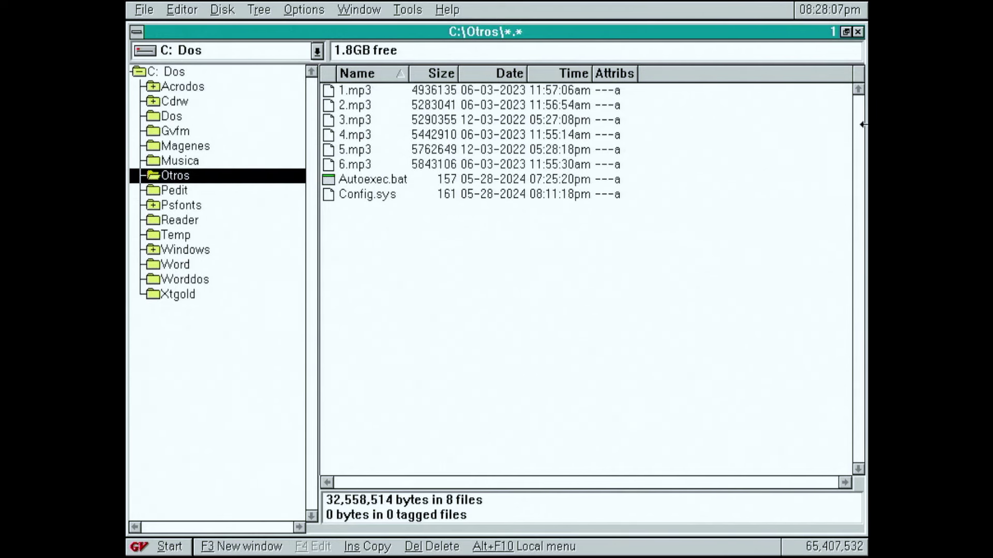
# Step: Show the root of drive C: and sort its files by size in both directions, by date, by time, and finally by name
pyautogui.click(177, 73)
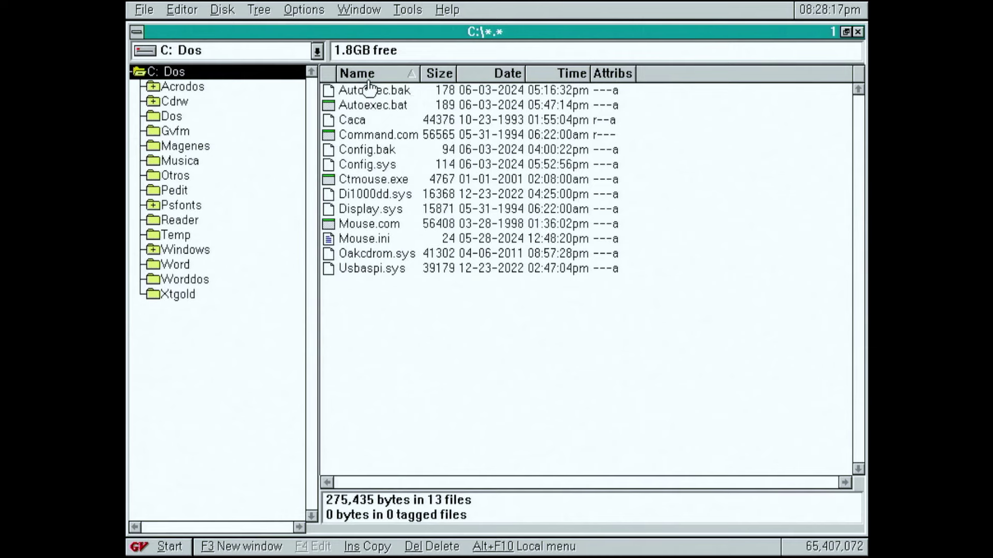
pyautogui.click(442, 78)
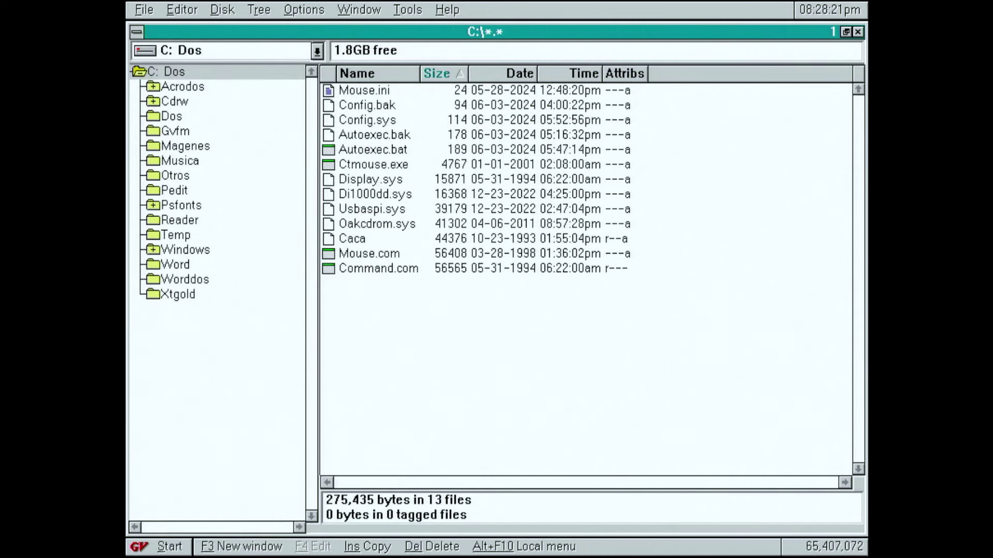
pyautogui.click(454, 75)
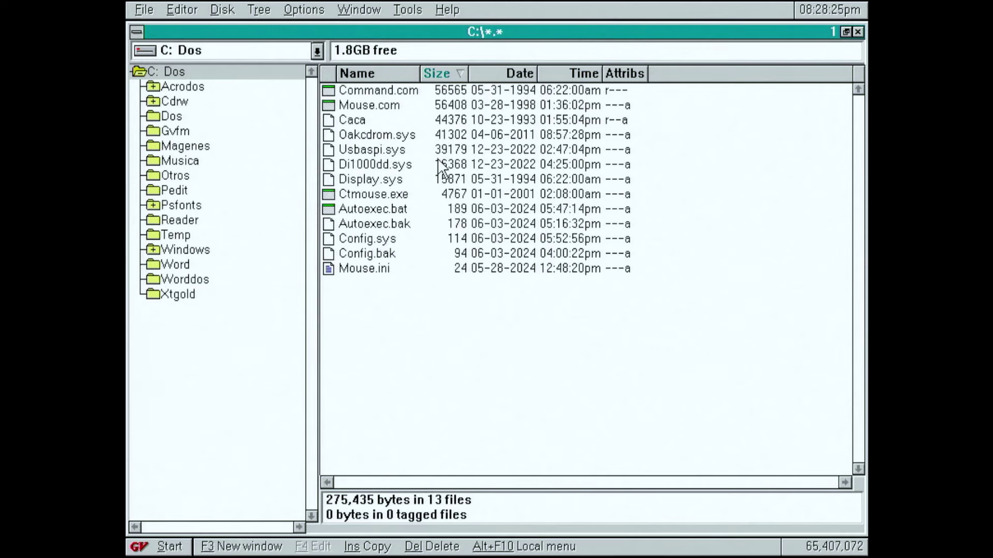
pyautogui.click(512, 78)
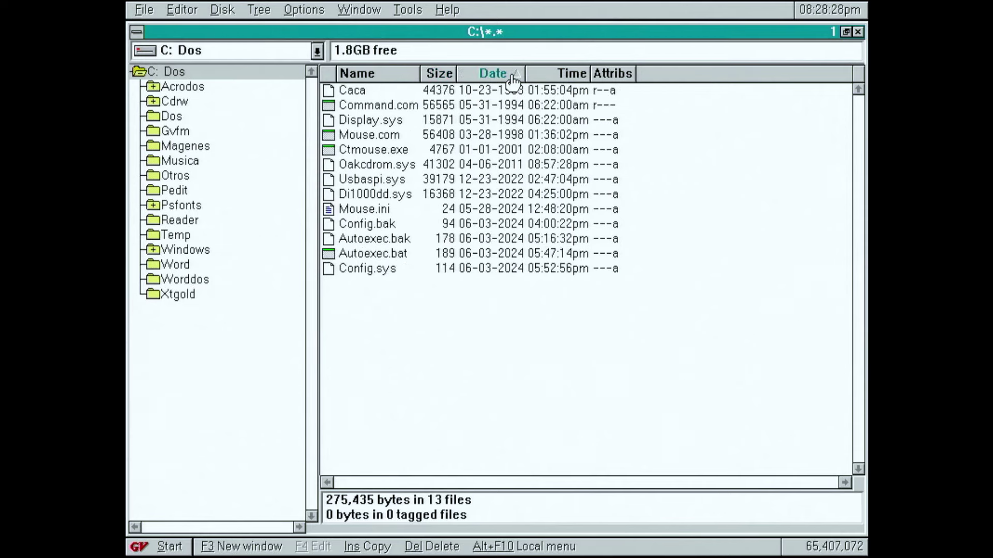
pyautogui.click(571, 75)
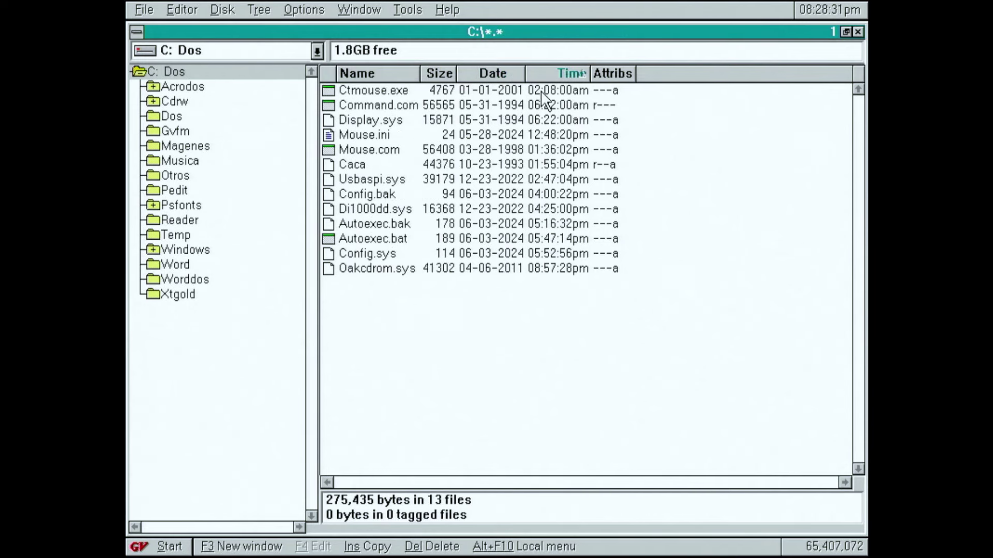
pyautogui.click(391, 73)
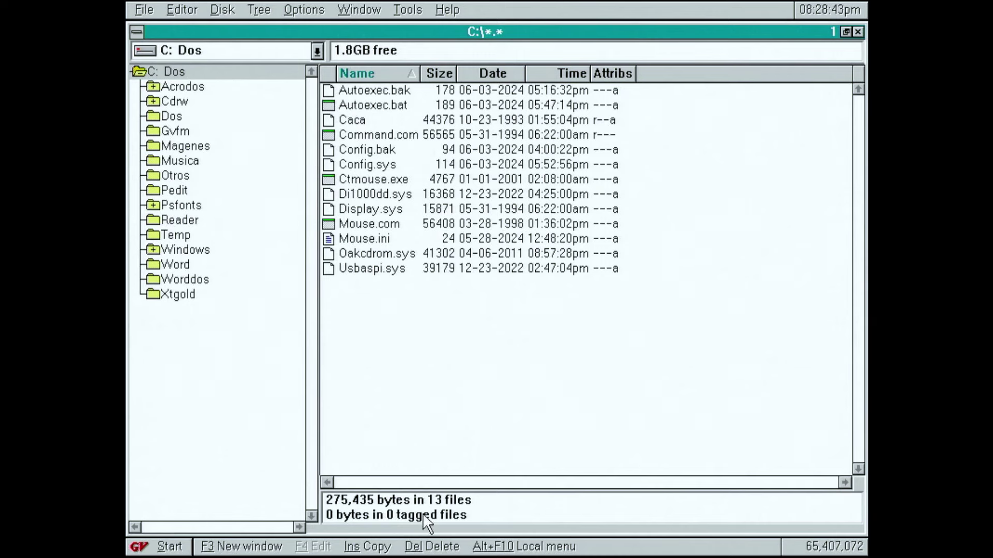
# Step: Select Oakcdrom.sys in the file list and view the entries of the Start menu
pyautogui.click(388, 259)
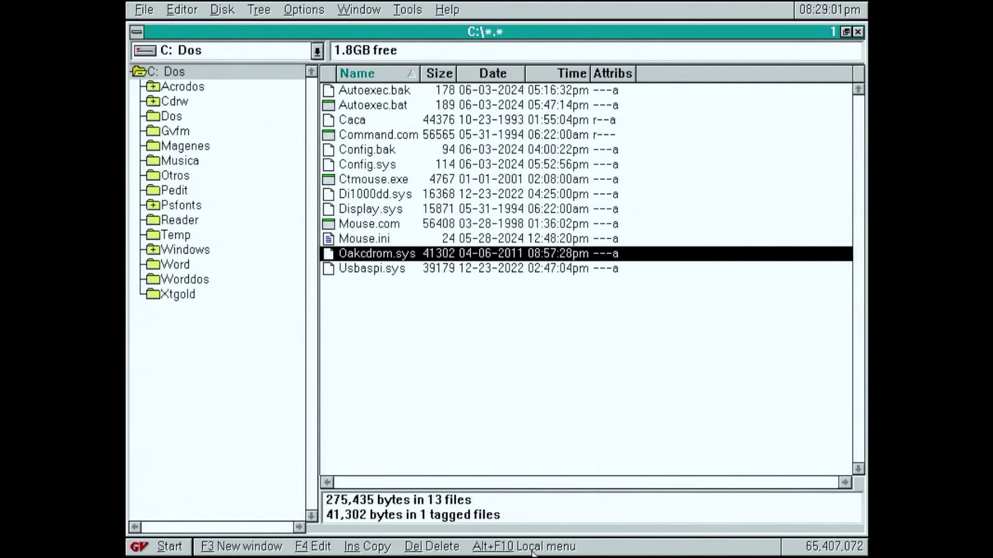
pyautogui.click(157, 552)
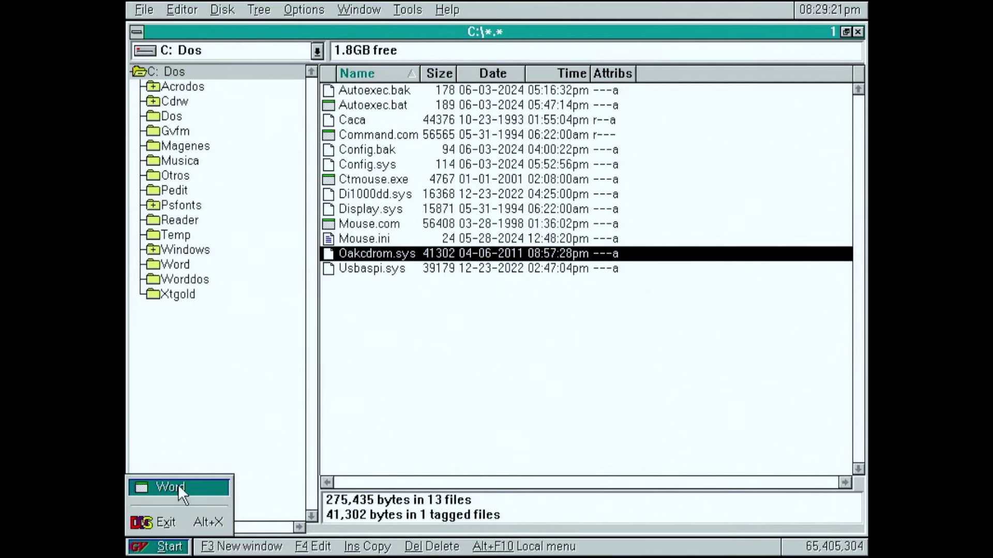
pyautogui.click(464, 449)
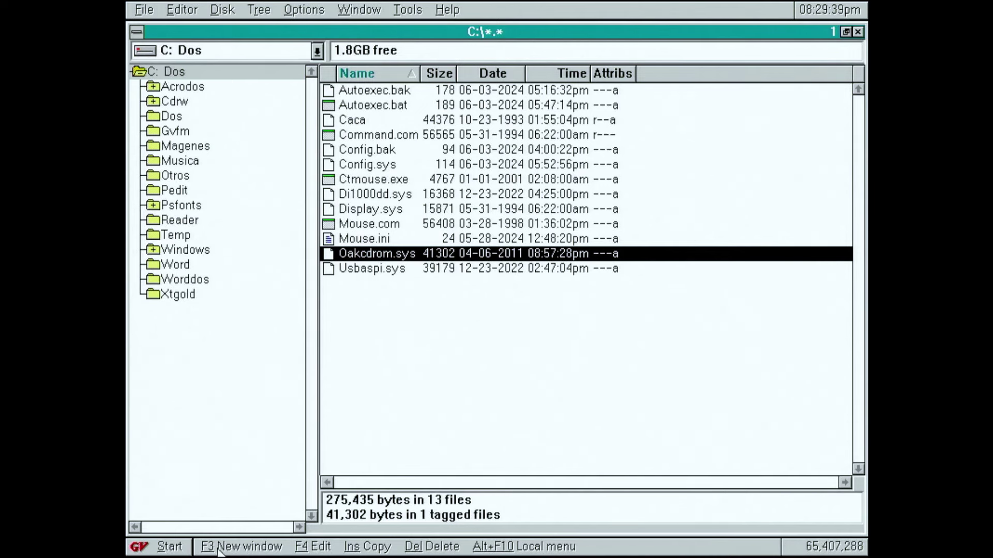
# Step: Open a second file manager window, move it to the middle of the workspace, and close it
pyautogui.click(245, 547)
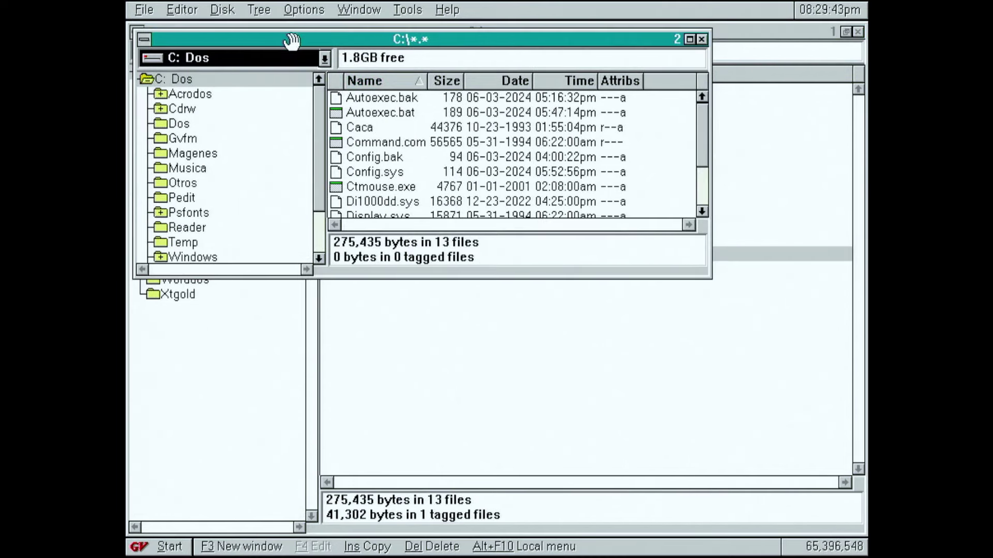
pyautogui.moveTo(291, 41); pyautogui.dragTo(358, 154)
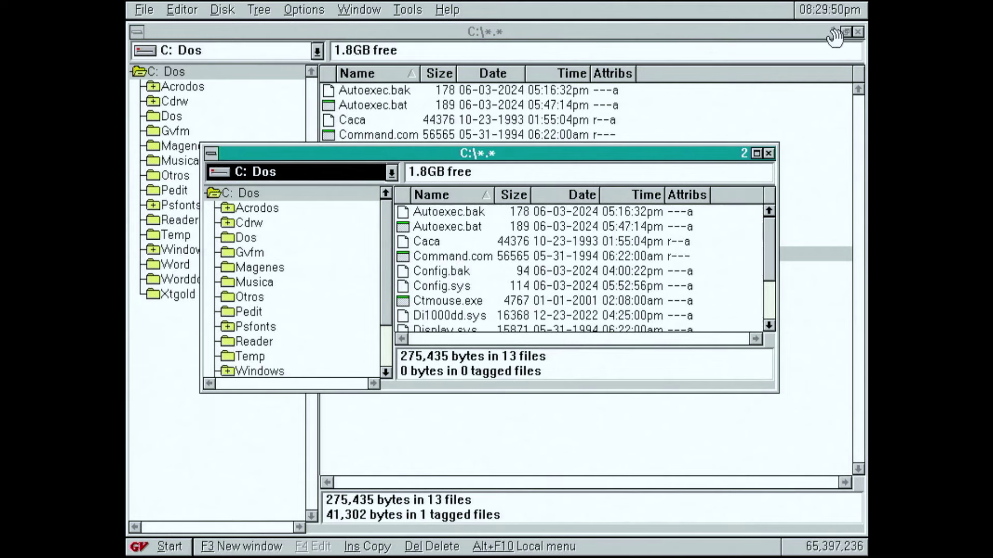
pyautogui.click(769, 153)
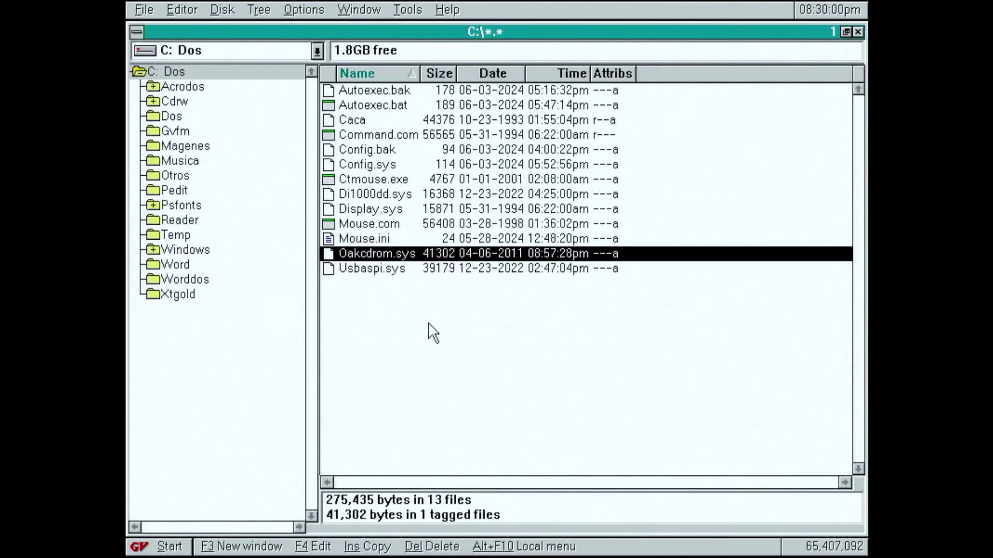
# Step: View the file actions available for Oakcdrom.sys and for Ctmouse.exe
pyautogui.rightClick(392, 252)
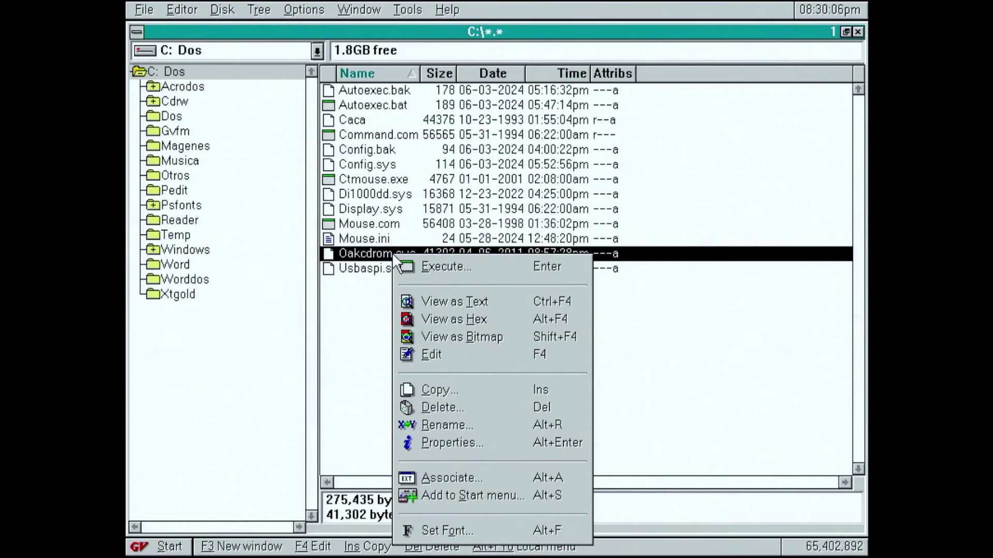
pyautogui.click(377, 185)
pyautogui.rightClick(377, 181)
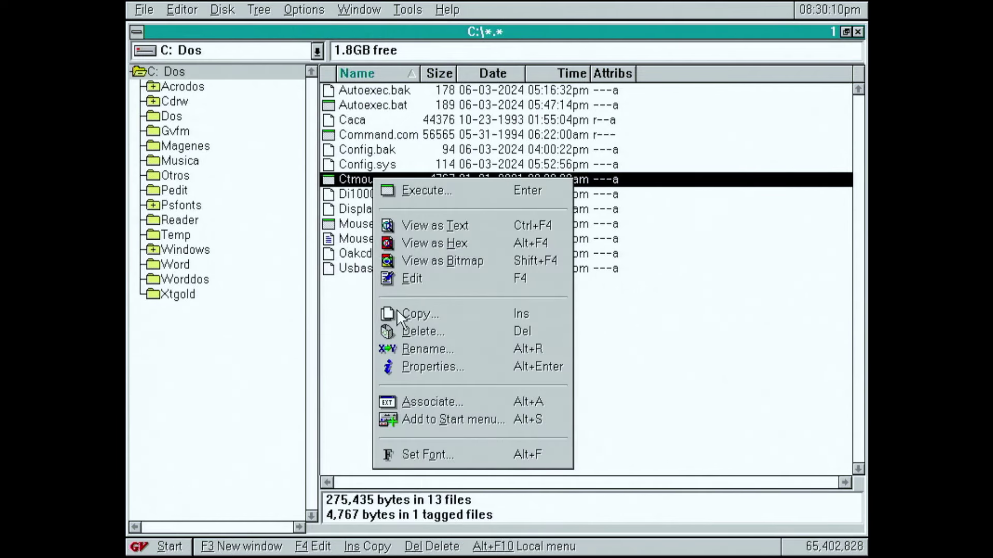
# Step: Open the Dos folder and view the folder actions available for it
pyautogui.click(168, 115)
pyautogui.rightClick(166, 113)
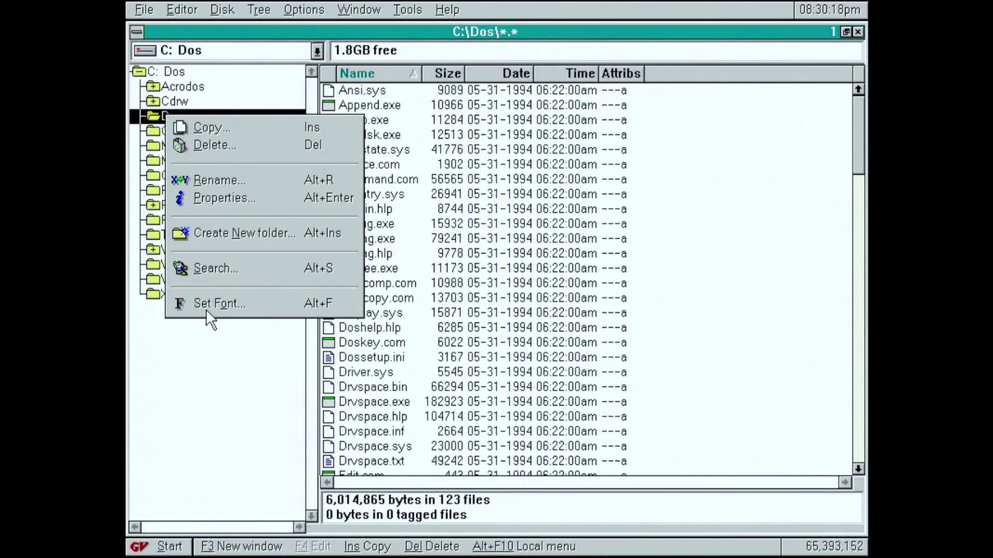
pyautogui.click(778, 244)
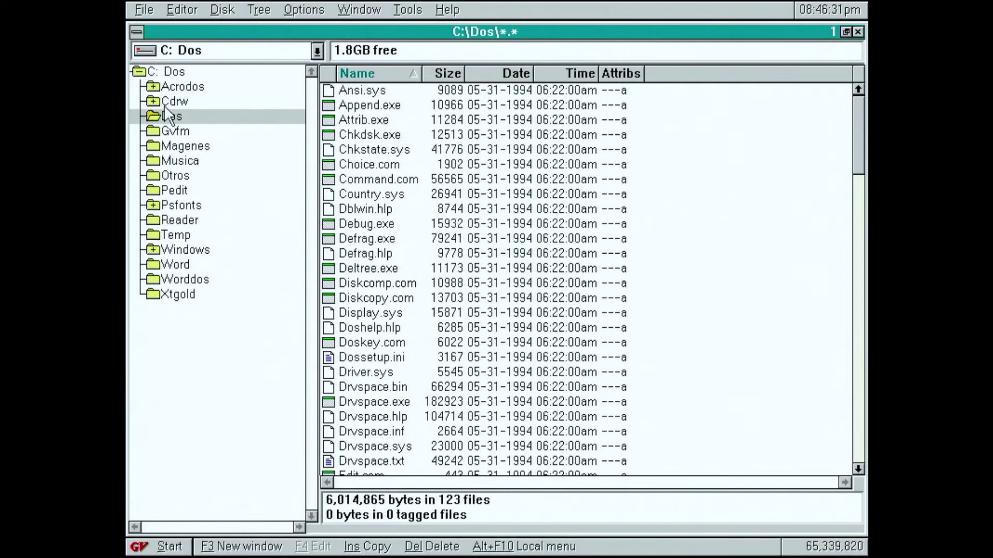
# Step: Search the Dos folder for files matching *.exe
pyautogui.click(175, 116)
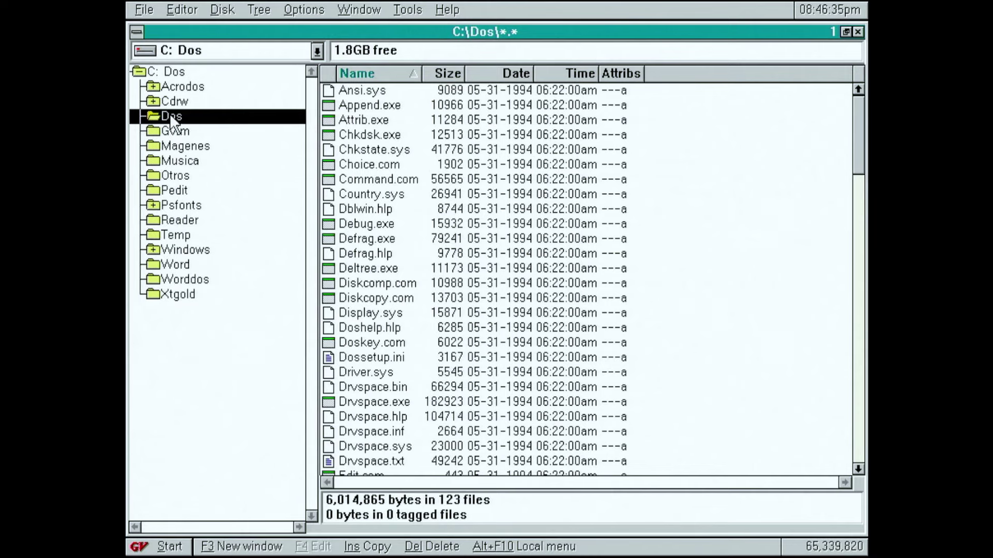
pyautogui.rightClick(184, 115)
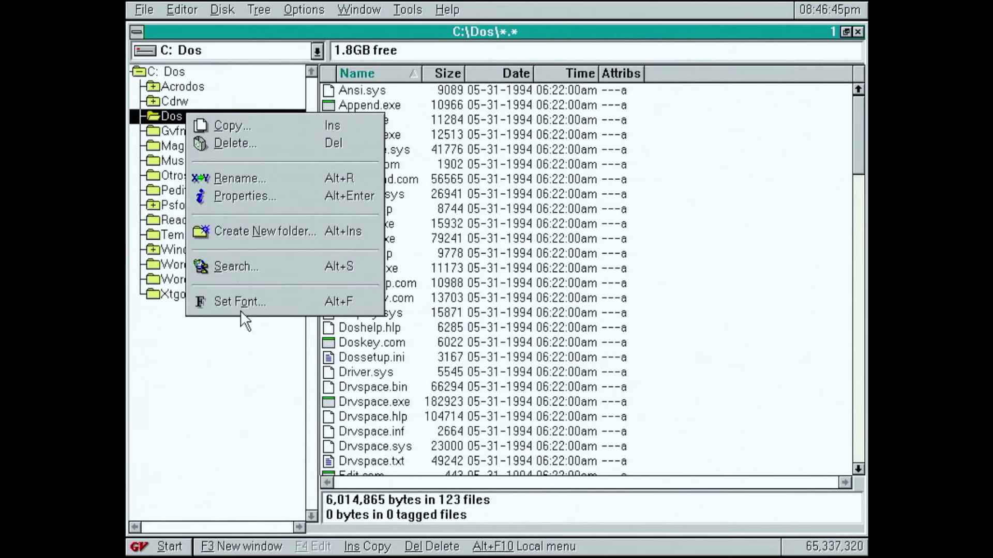
pyautogui.click(218, 266)
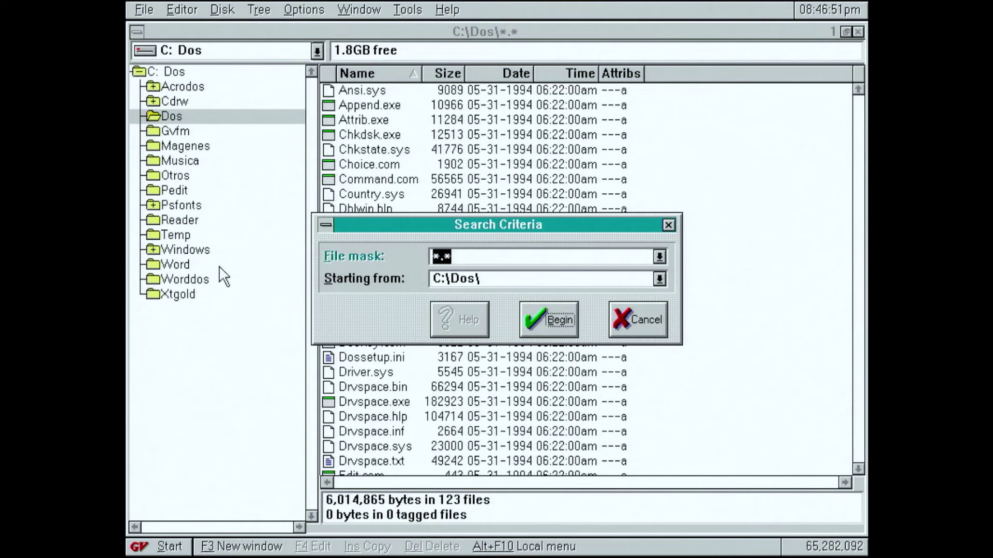
pyautogui.write('*.exe')
pyautogui.press('Return')
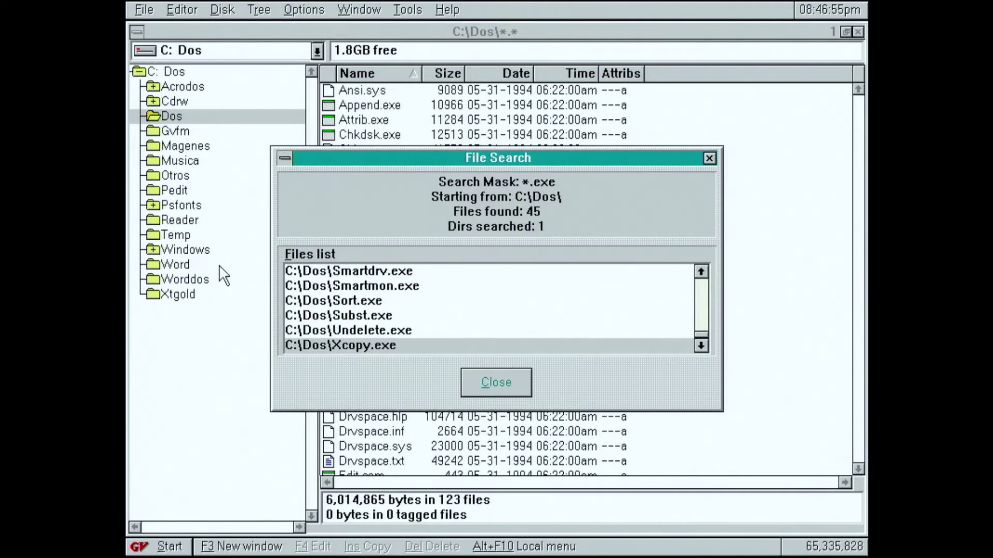
# Step: Close the file search results and view the file actions available for Append.exe
pyautogui.click(496, 383)
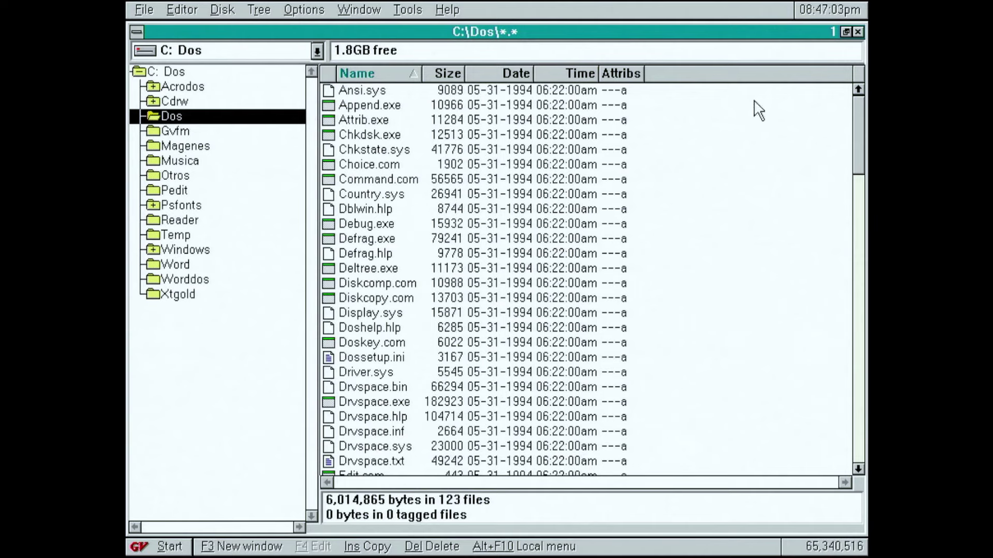
pyautogui.rightClick(373, 106)
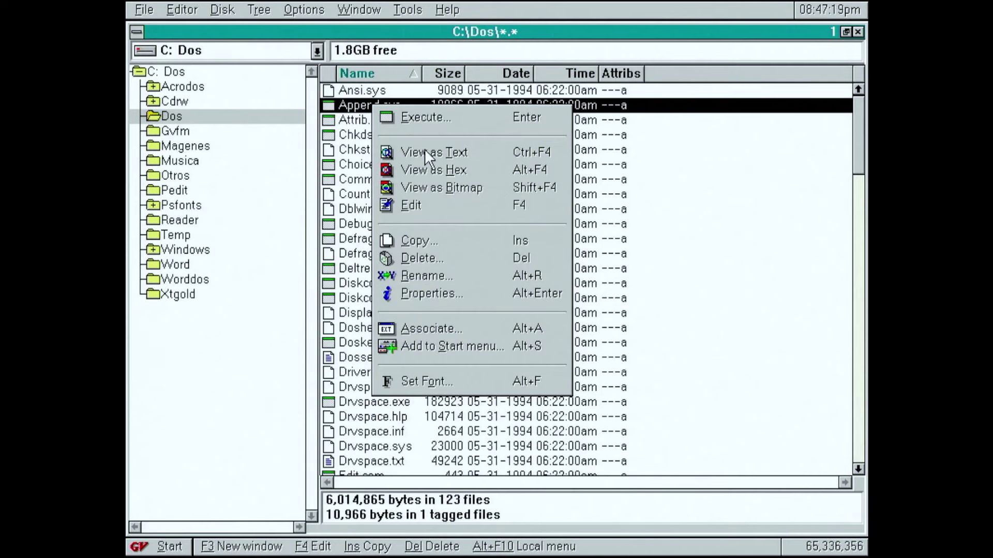
pyautogui.click(203, 84)
# Step: View Autoexec.bat from the root of drive C as text and move its window to the middle of the workspace
pyautogui.click(167, 71)
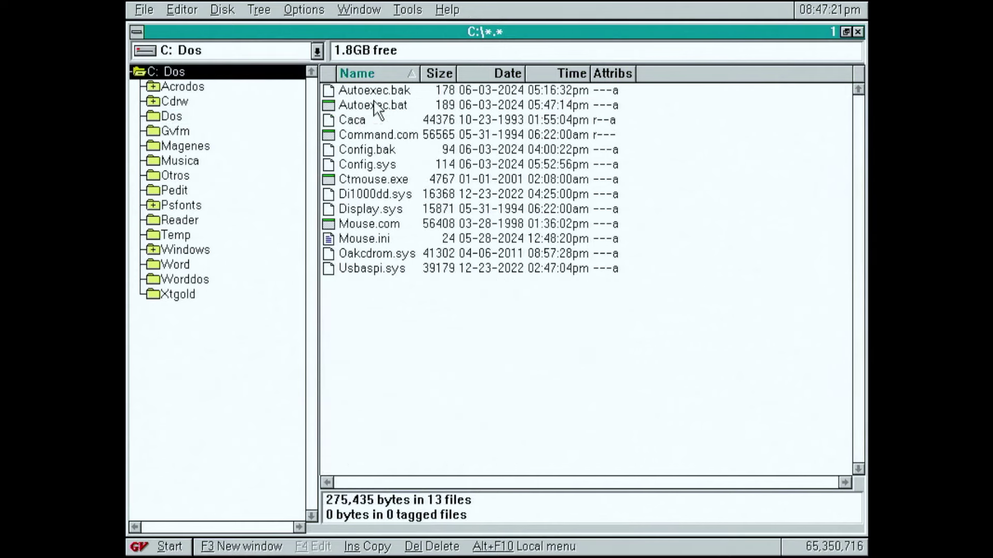
pyautogui.click(395, 104)
pyautogui.rightClick(374, 103)
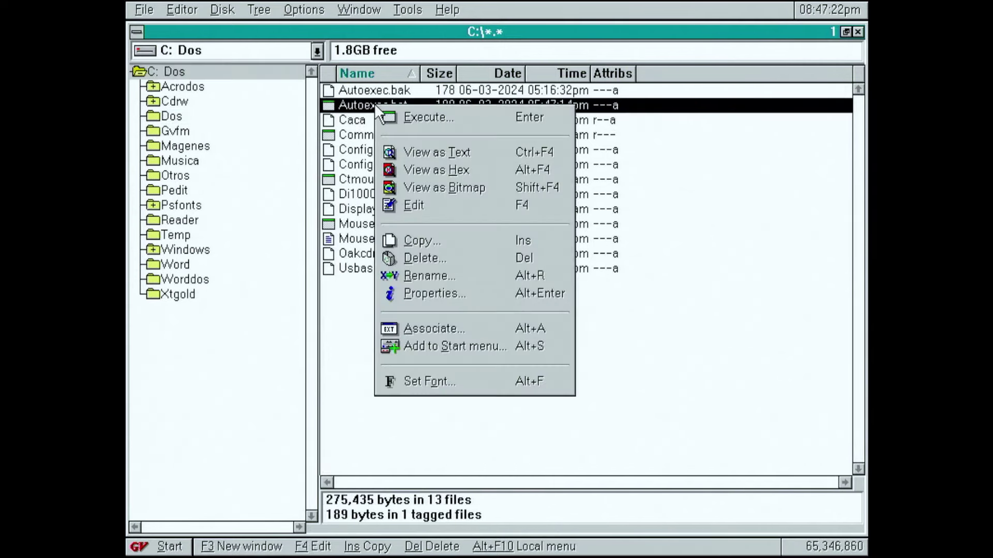
pyautogui.click(458, 153)
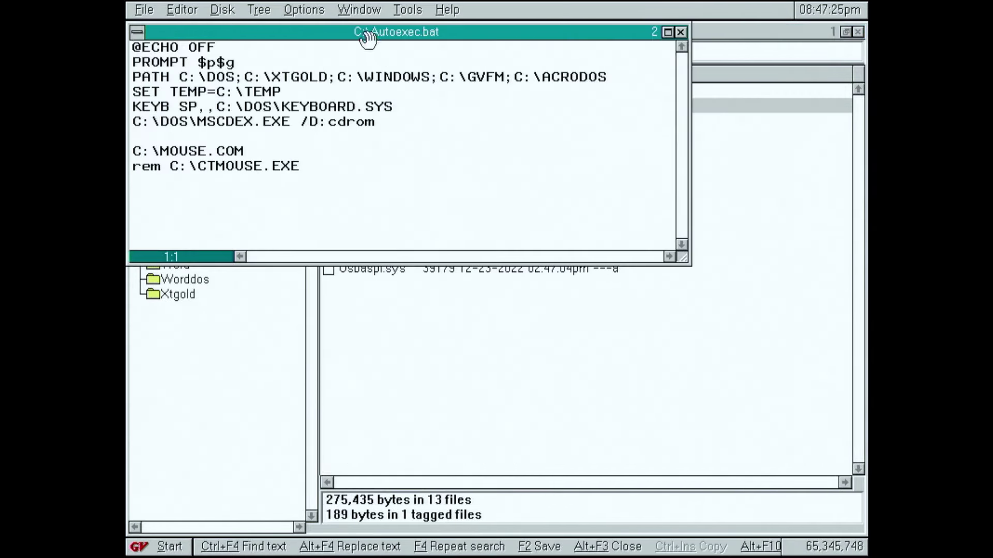
pyautogui.moveTo(364, 32)
pyautogui.mouseDown()
pyautogui.moveTo(515, 142)
pyautogui.moveTo(443, 169)
pyautogui.mouseUp()
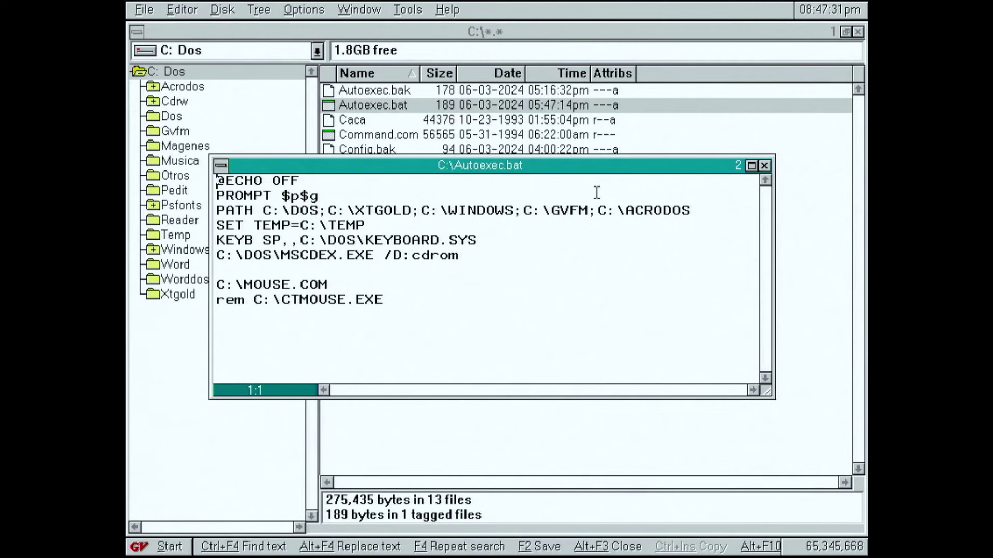
# Step: Copy the lines C:\MOUSE.COM and rem C:\CTMOUSE.EXE and paste them at the end of Autoexec.bat
pyautogui.moveTo(388, 301); pyautogui.dragTo(206, 287)
pyautogui.click(405, 315)
pyautogui.moveTo(394, 300); pyautogui.dragTo(205, 287)
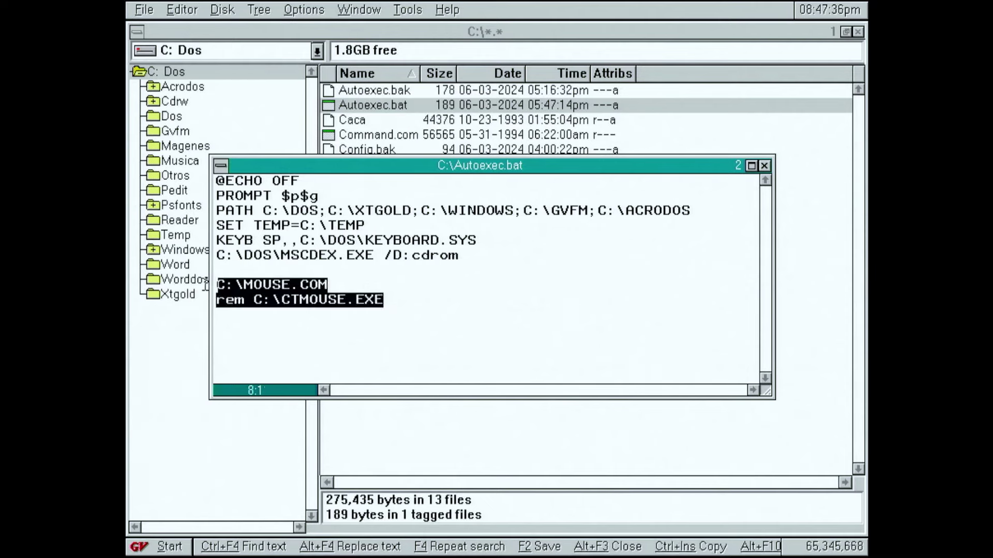
pyautogui.rightClick(265, 286)
pyautogui.click(278, 353)
pyautogui.hotkey('ctrl', 'End')
pyautogui.rightClick(304, 317)
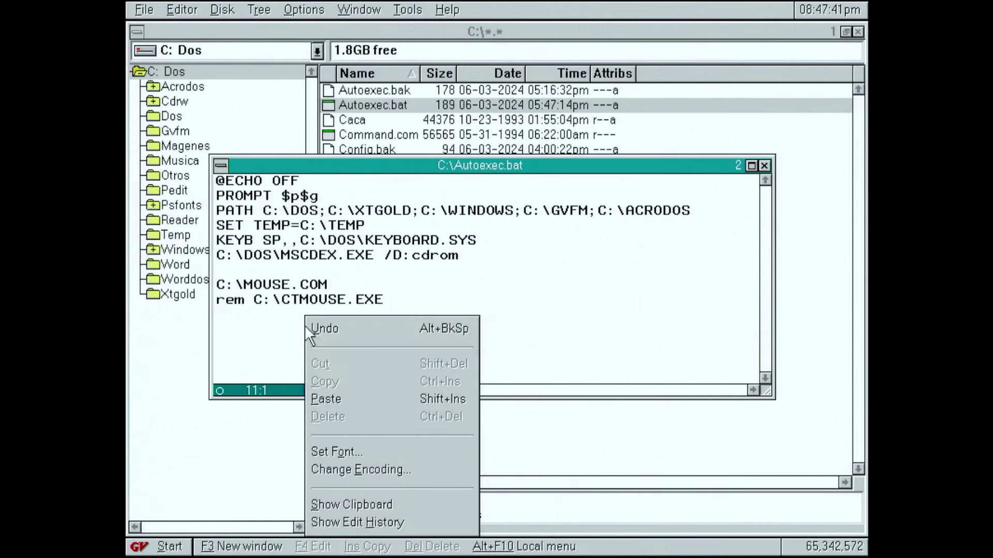
pyautogui.click(348, 393)
# Step: Select the two pasted lines, then close Autoexec.bat without saving the changes
pyautogui.moveTo(433, 348); pyautogui.dragTo(131, 328)
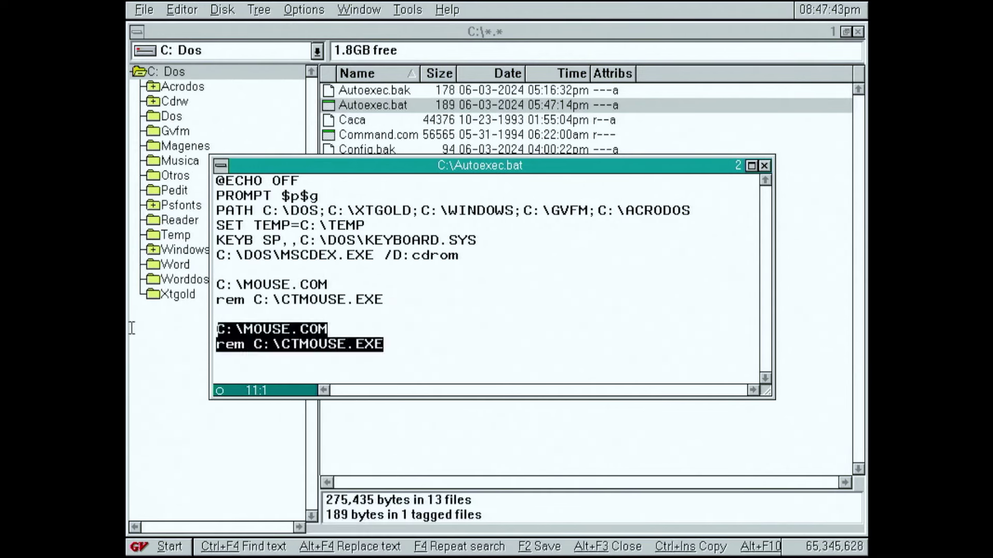
pyautogui.press('ctrl+Insert')
pyautogui.moveTo(388, 349); pyautogui.dragTo(207, 330)
pyautogui.press('ctrl+Insert')
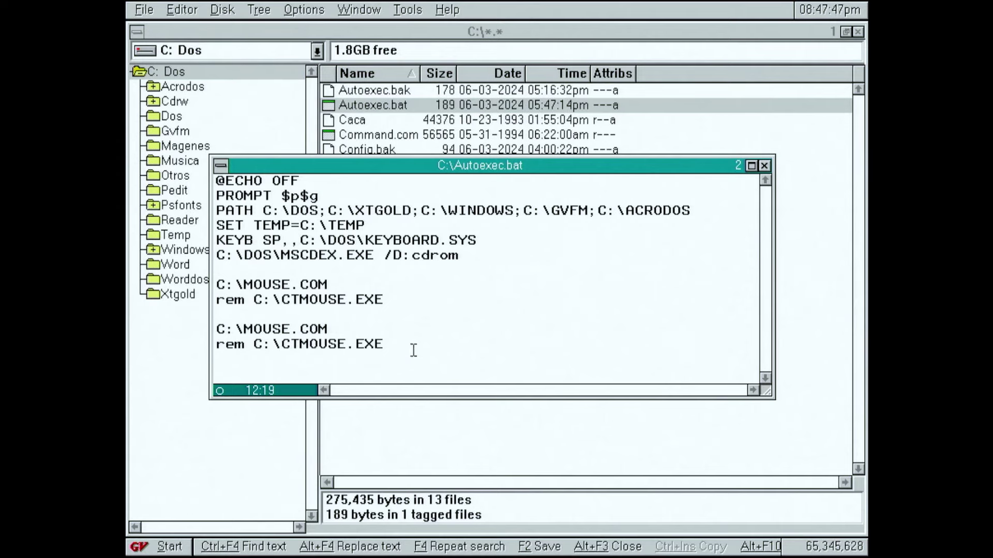
pyautogui.moveTo(411, 346); pyautogui.dragTo(206, 332)
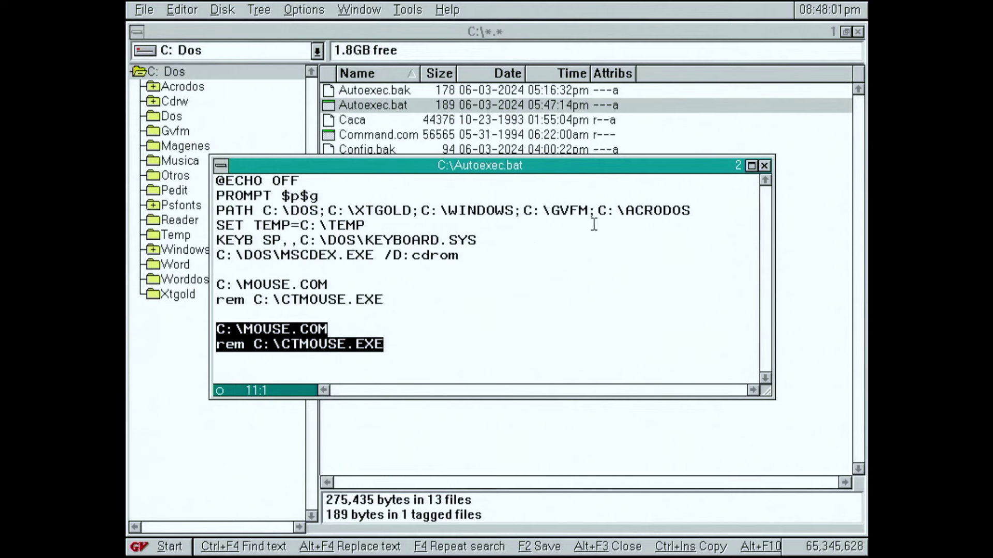
pyautogui.click(764, 165)
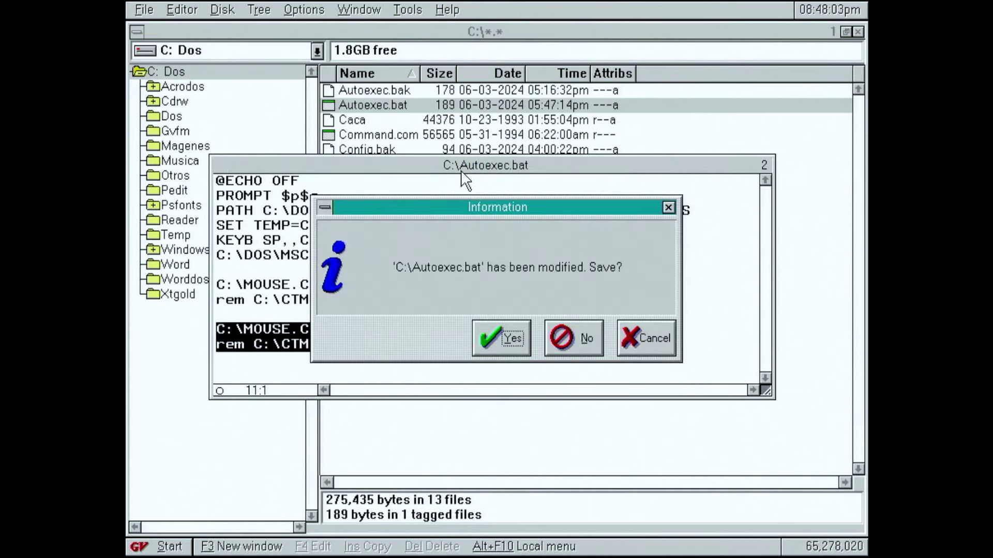
pyautogui.click(579, 341)
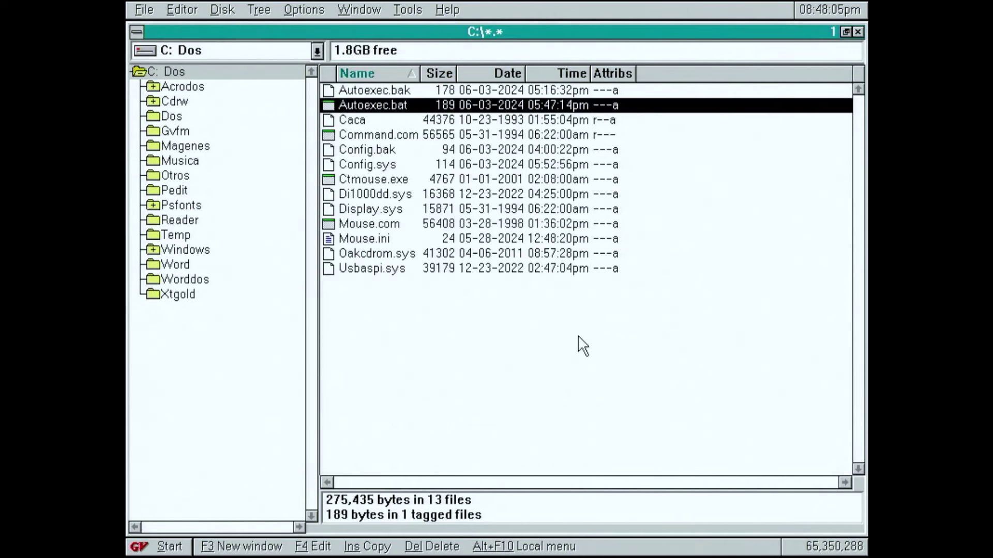
# Step: View Autoexec.bat as hex, widen its window to show the text column, and close it
pyautogui.rightClick(383, 103)
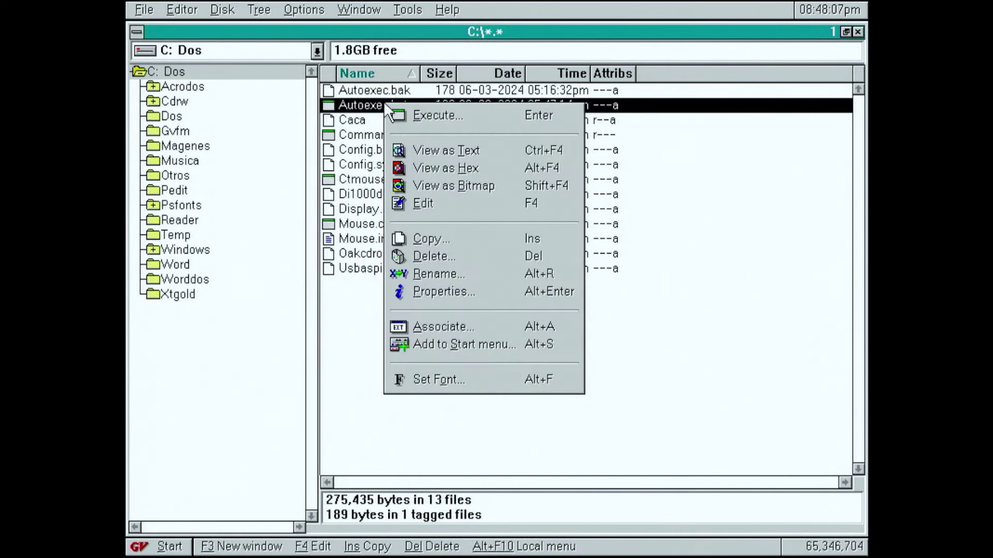
pyautogui.click(438, 167)
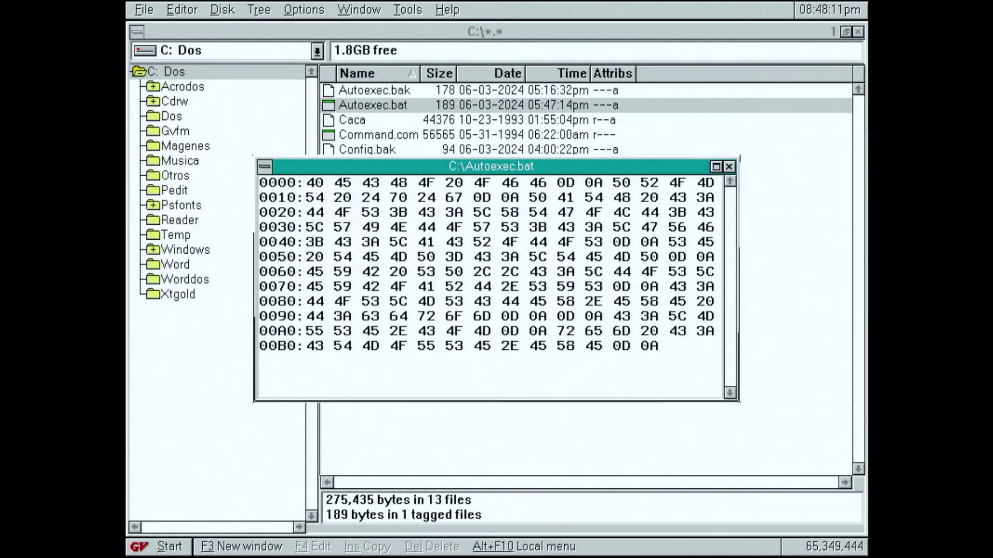
pyautogui.moveTo(470, 167); pyautogui.dragTo(401, 162)
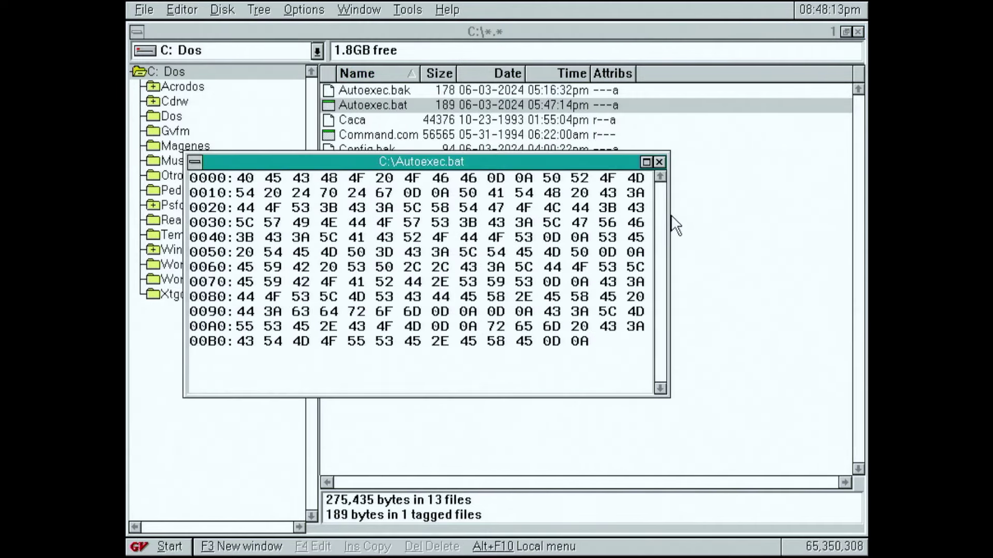
pyautogui.moveTo(670, 217); pyautogui.dragTo(844, 215)
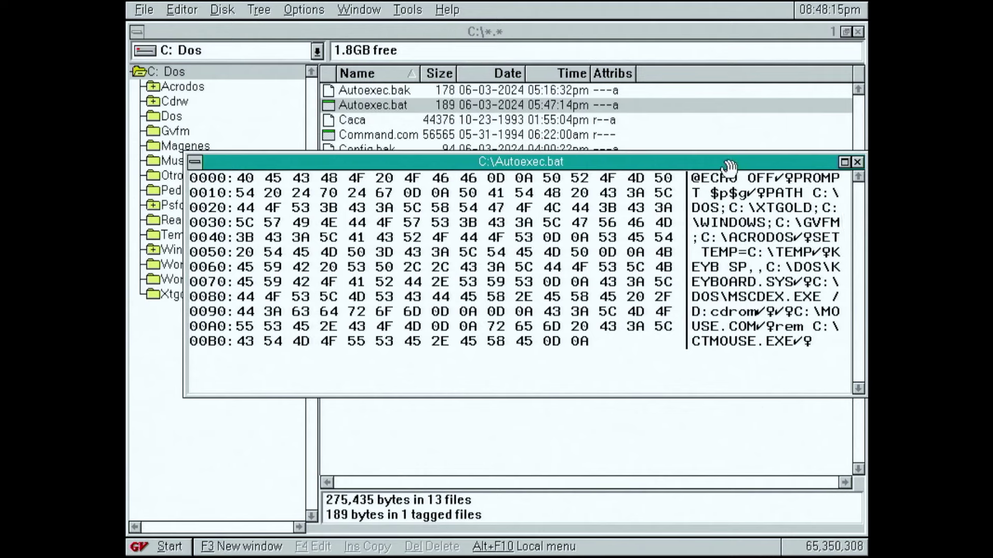
pyautogui.moveTo(729, 167); pyautogui.dragTo(694, 161)
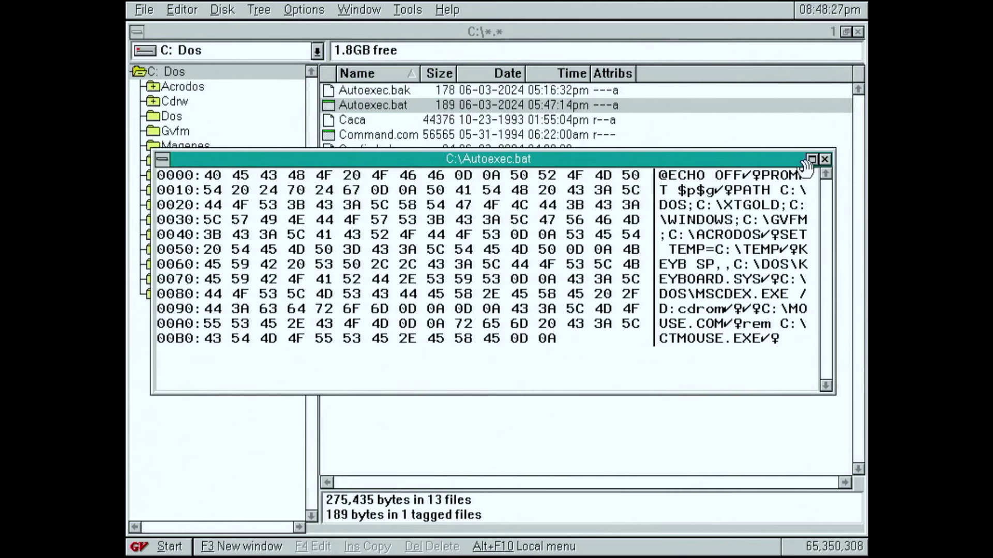
pyautogui.click(825, 159)
# Step: Open the Magenes folder and view Estambul.jpg as a bitmap
pyautogui.rightClick(397, 110)
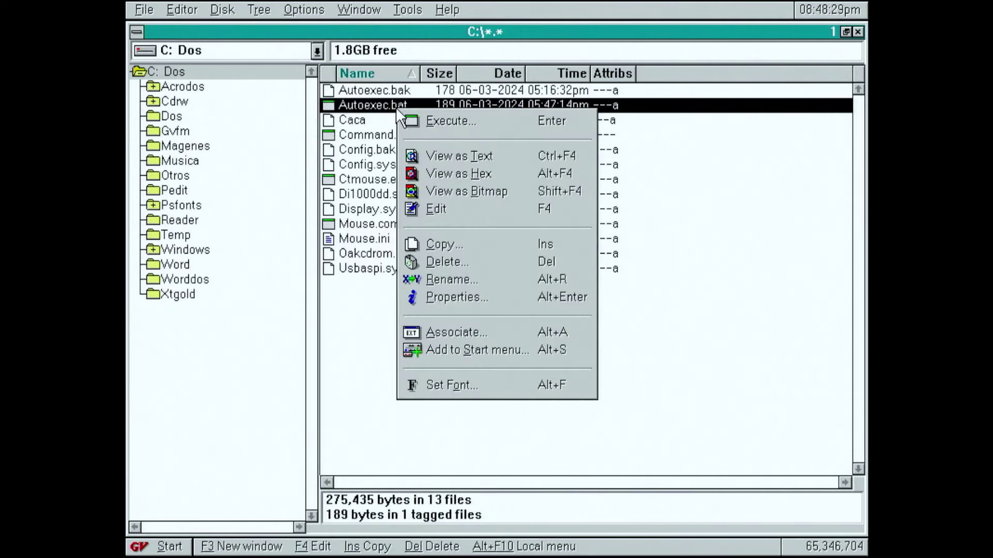
pyautogui.click(189, 153)
pyautogui.click(185, 146)
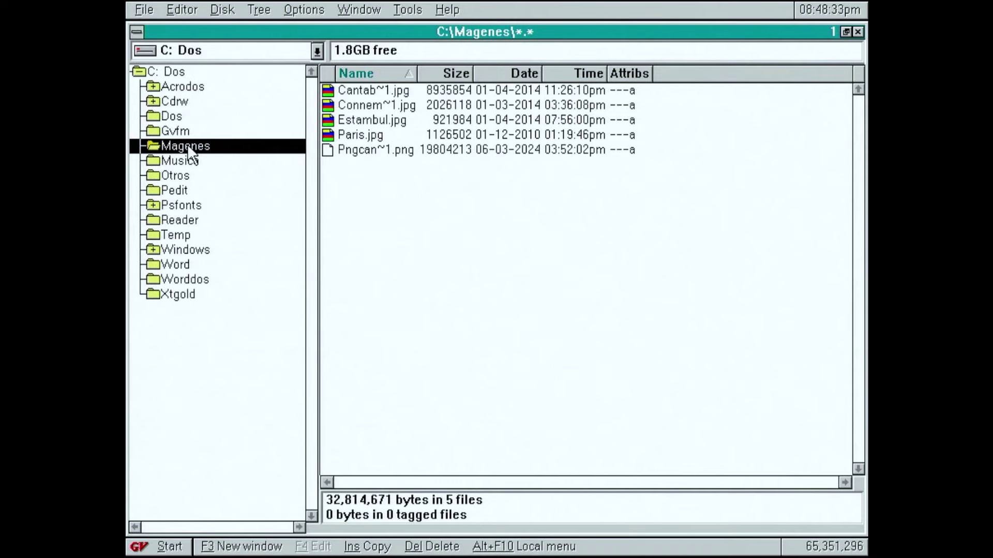
pyautogui.click(363, 119)
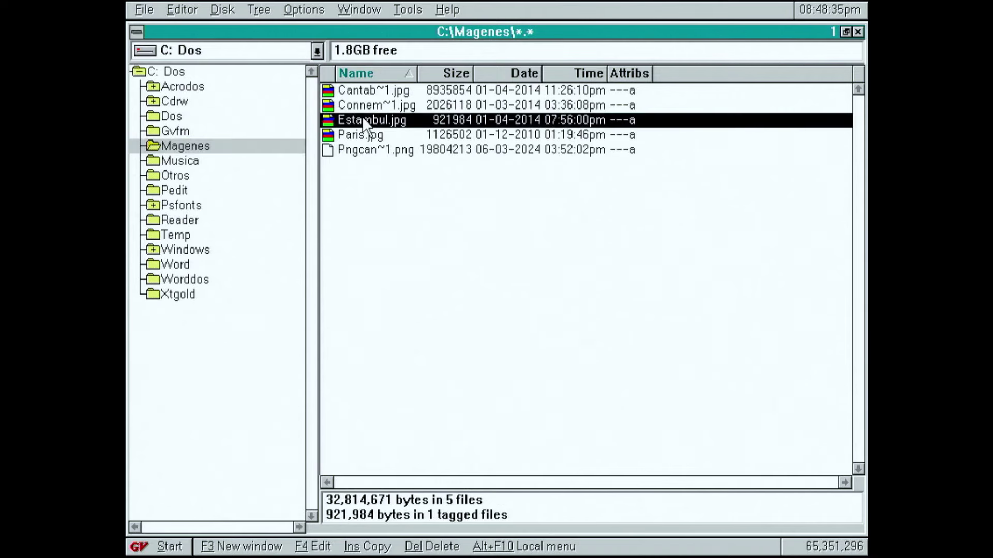
pyautogui.rightClick(374, 119)
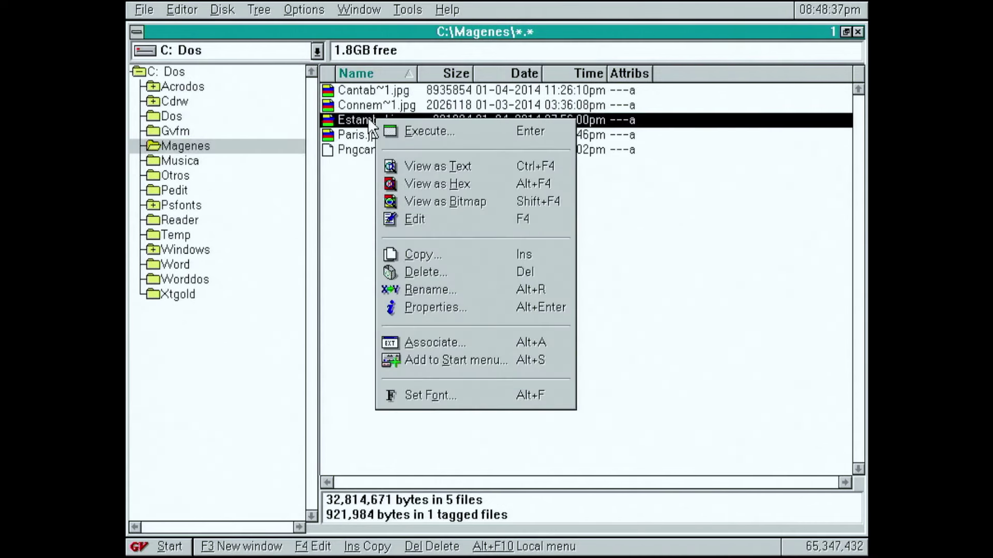
pyautogui.click(457, 200)
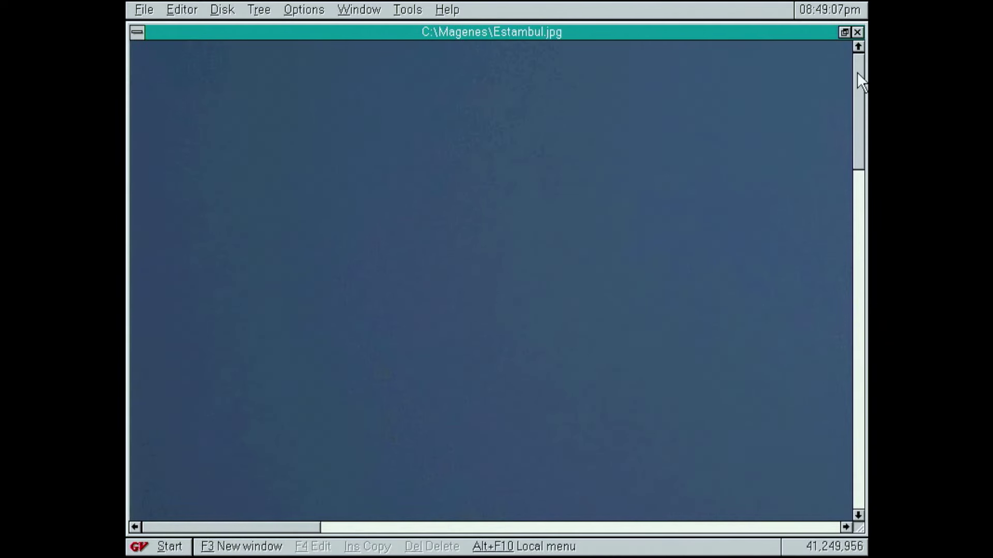
# Step: Examine the central part of the Estambul.jpg picture with the illuminated mosque and close the image
pyautogui.moveTo(857, 72); pyautogui.dragTo(849, 256)
pyautogui.moveTo(854, 153); pyautogui.dragTo(858, 291)
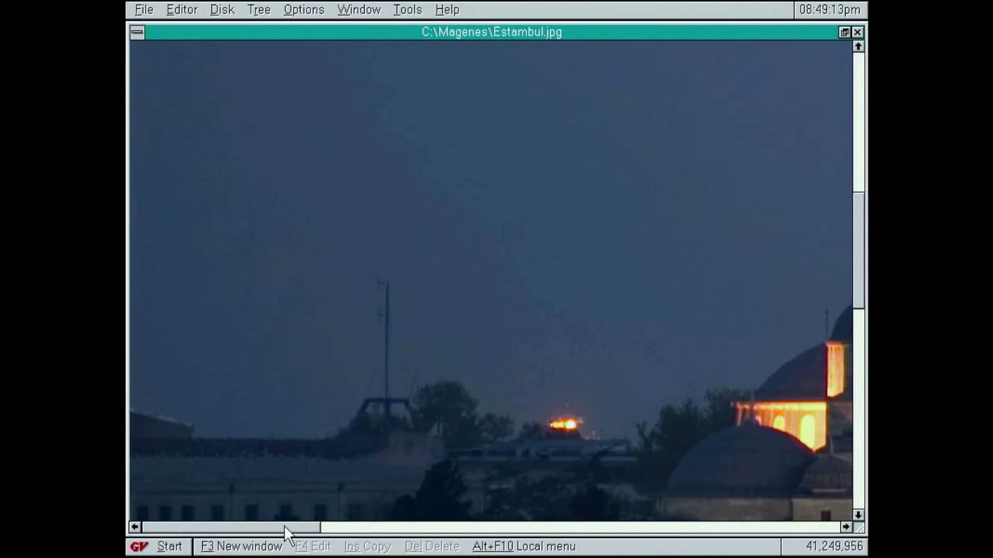
pyautogui.moveTo(284, 525); pyautogui.dragTo(471, 526)
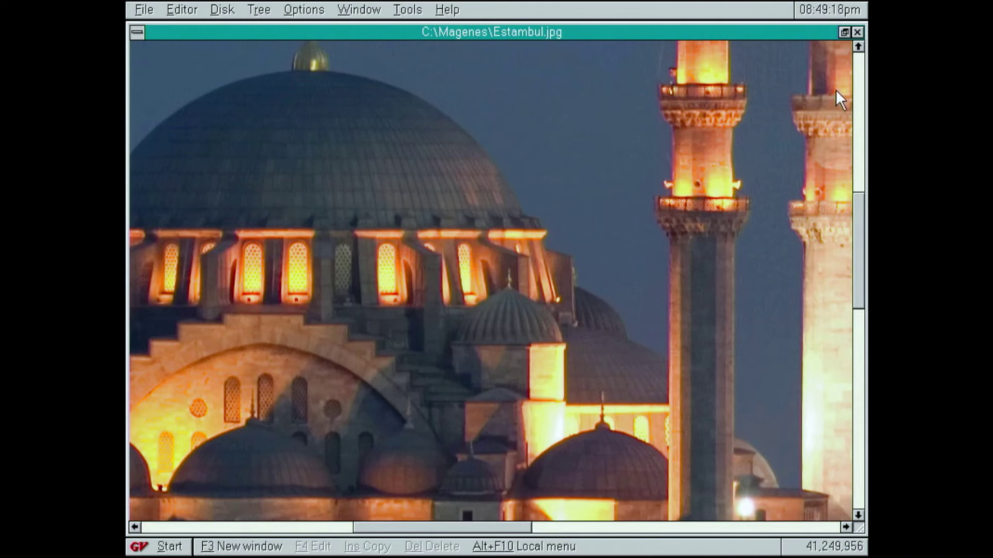
pyautogui.click(858, 32)
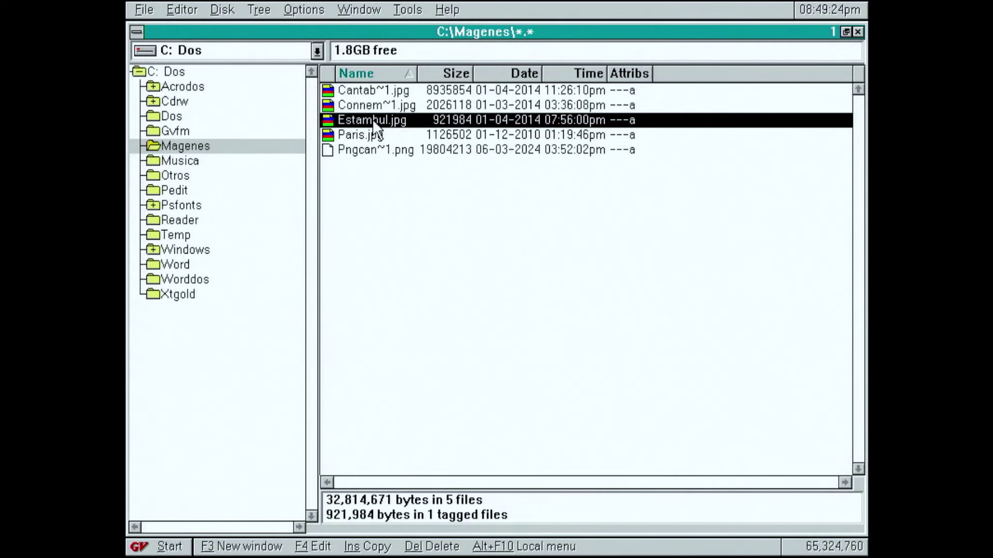
# Step: Open the Dos folder and view the file actions available for Chkstate.sys
pyautogui.click(173, 115)
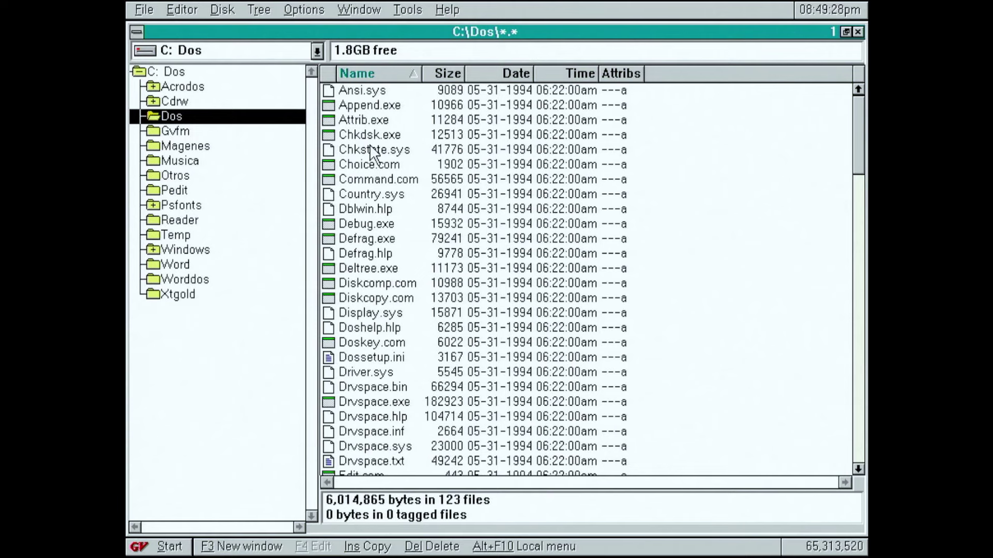
pyautogui.rightClick(371, 151)
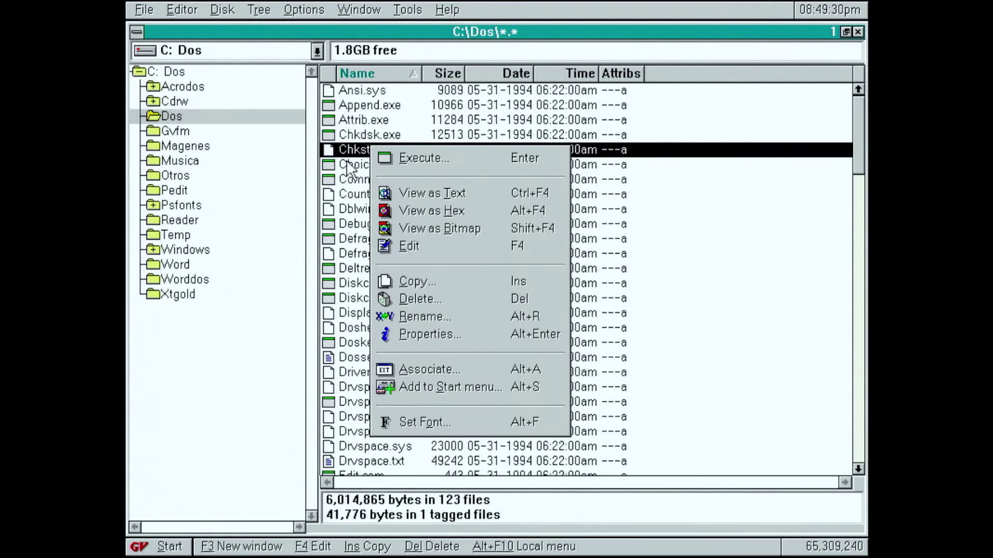
pyautogui.click(175, 75)
# Step: Return to the root of drive C with its tree collapsed, open Autoexec.bat for editing, and close it
pyautogui.doubleClick(166, 71)
pyautogui.click(381, 103)
pyautogui.rightClick(382, 103)
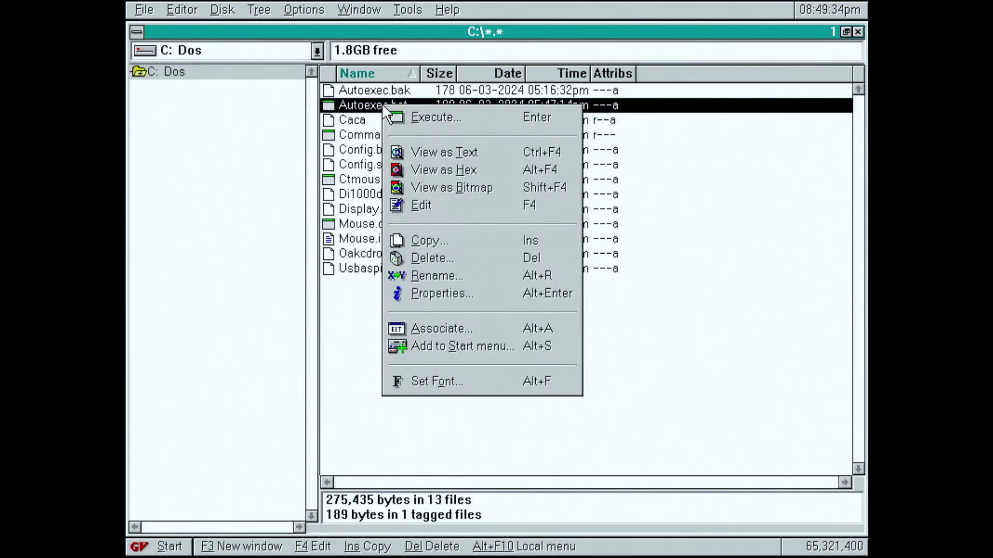
pyautogui.click(431, 204)
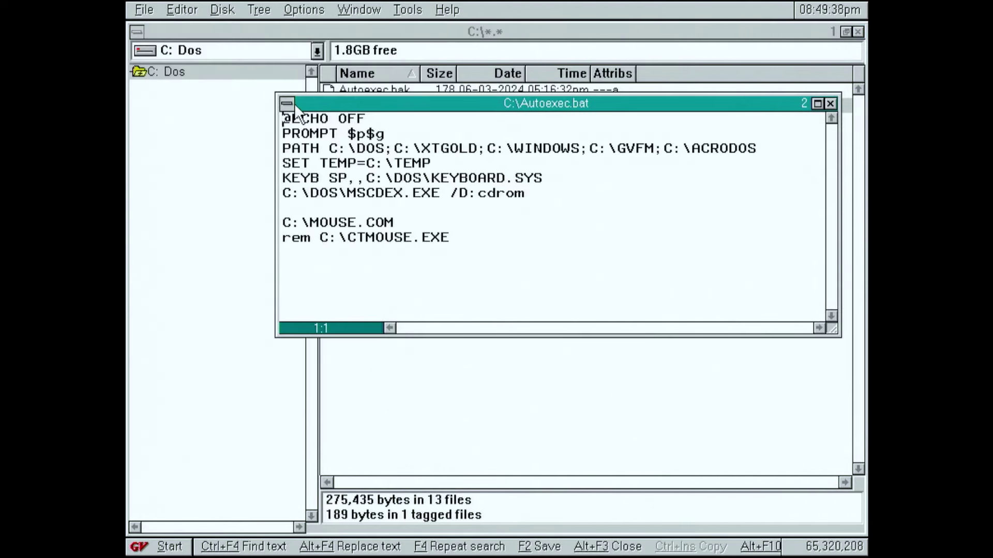
pyautogui.click(289, 103)
pyautogui.click(319, 193)
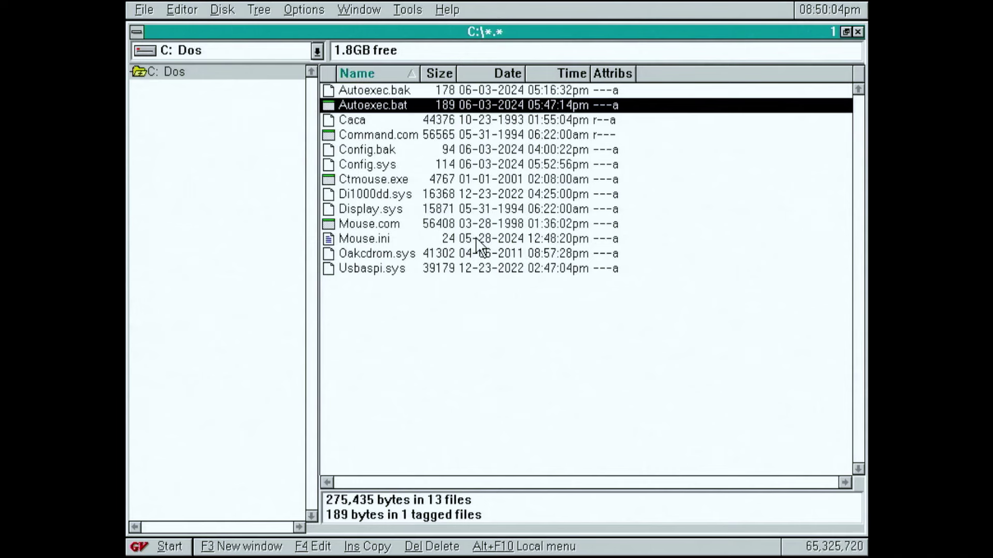
# Step: Set the date of Autoexec.bat to 06-03-2023 in its properties
pyautogui.rightClick(399, 105)
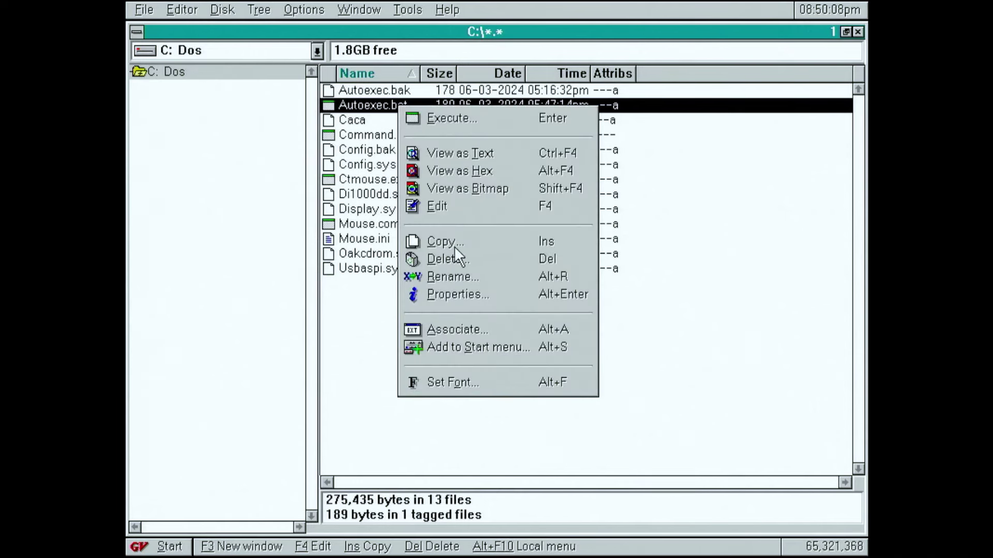
pyautogui.click(460, 293)
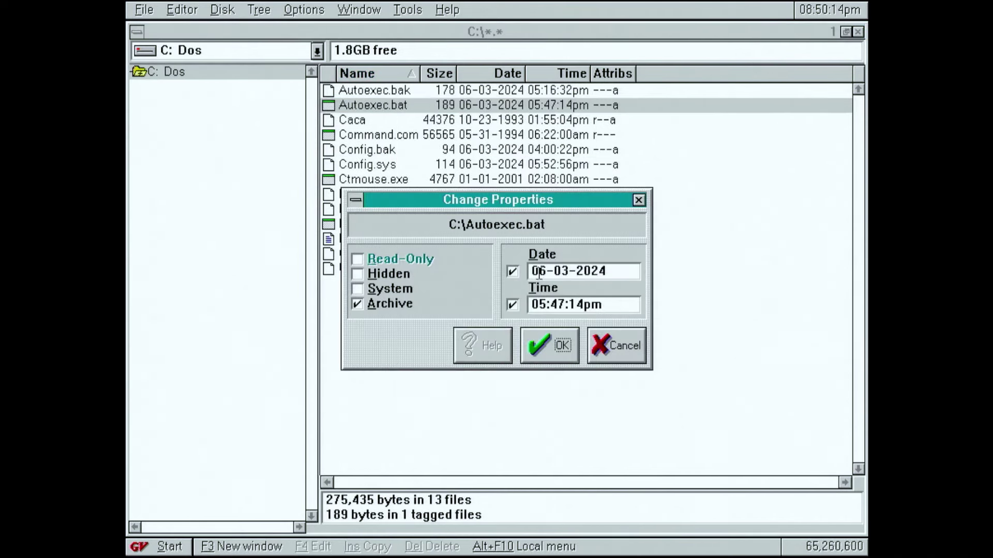
pyautogui.click(615, 273)
pyautogui.press('BackSpace')
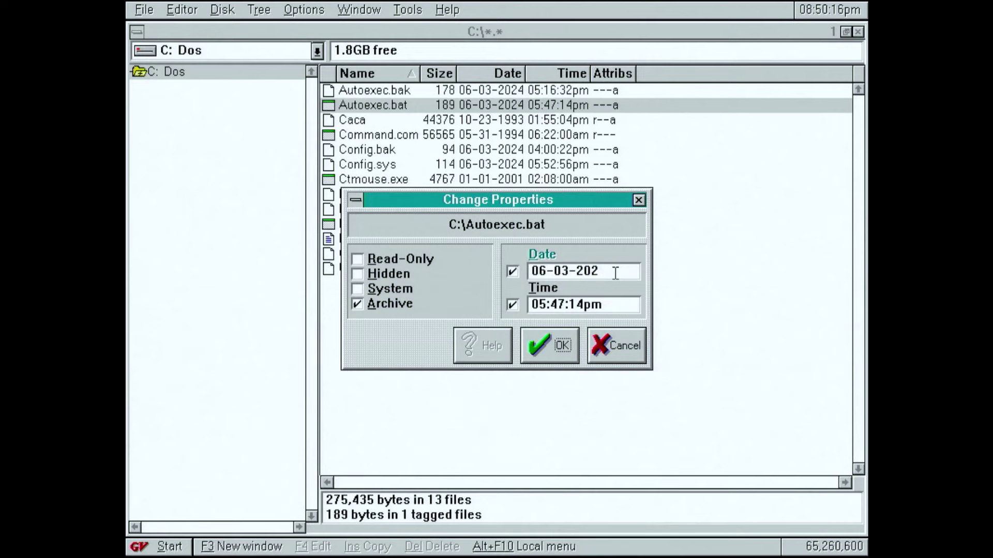
pyautogui.write('3')
pyautogui.click(561, 345)
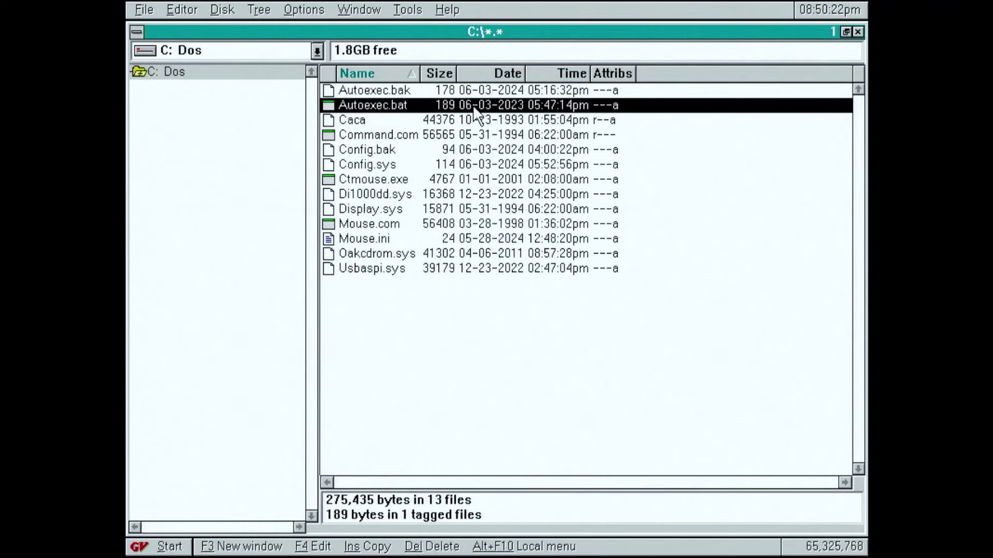
# Step: Expand the folder tree of drive C and open its Word folder
pyautogui.rightClick(415, 105)
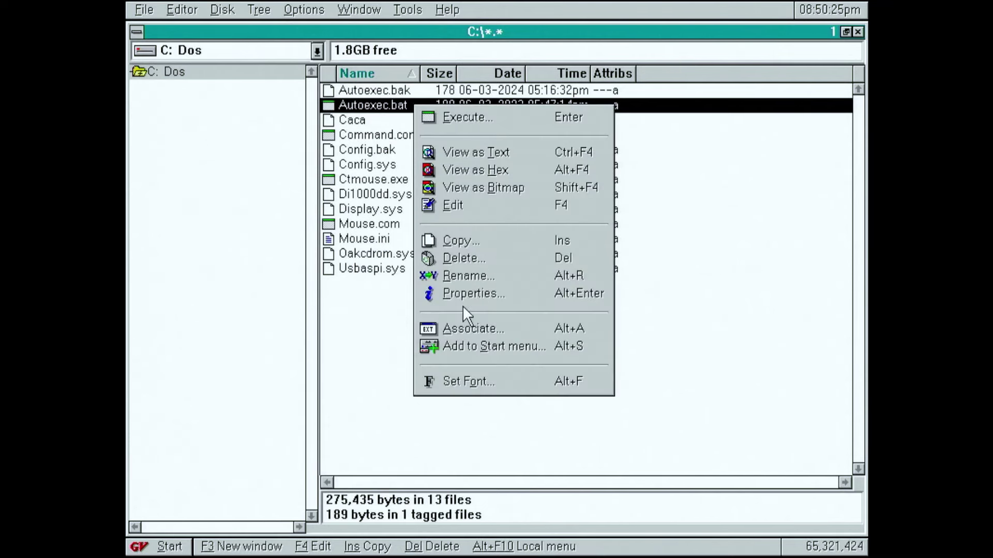
pyautogui.click(681, 317)
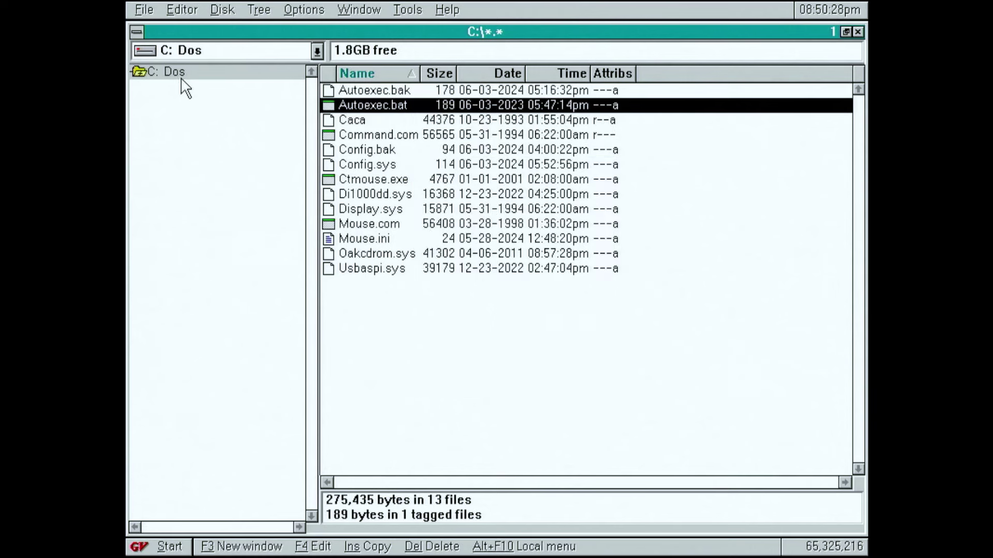
pyautogui.click(148, 72)
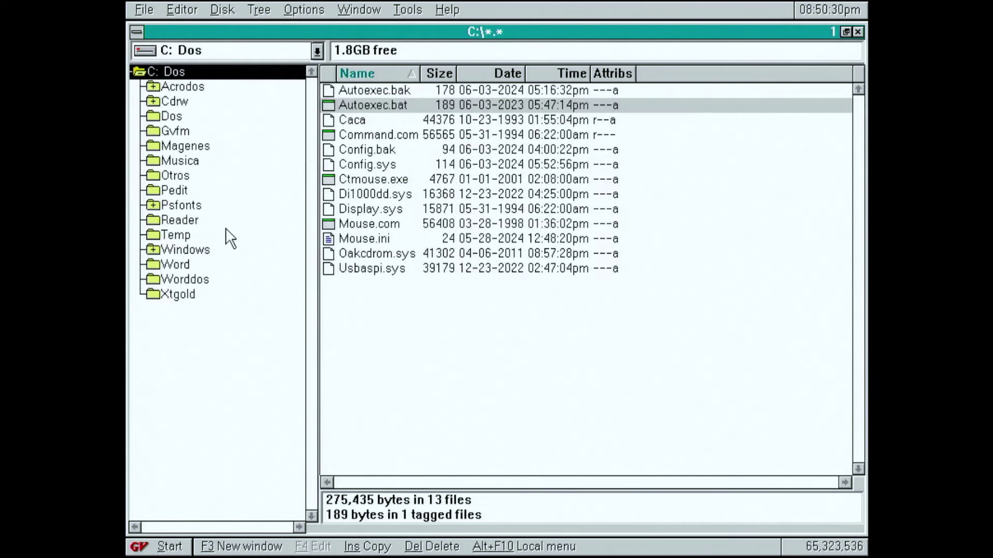
pyautogui.click(176, 266)
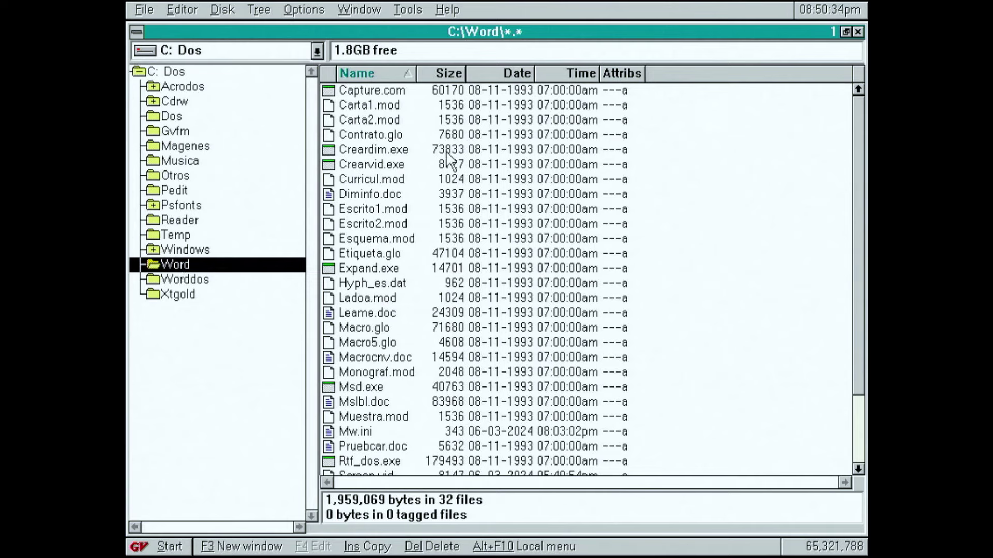
# Step: Open Leame.doc for editing, move and enlarge its editor window, and close it
pyautogui.click(377, 312)
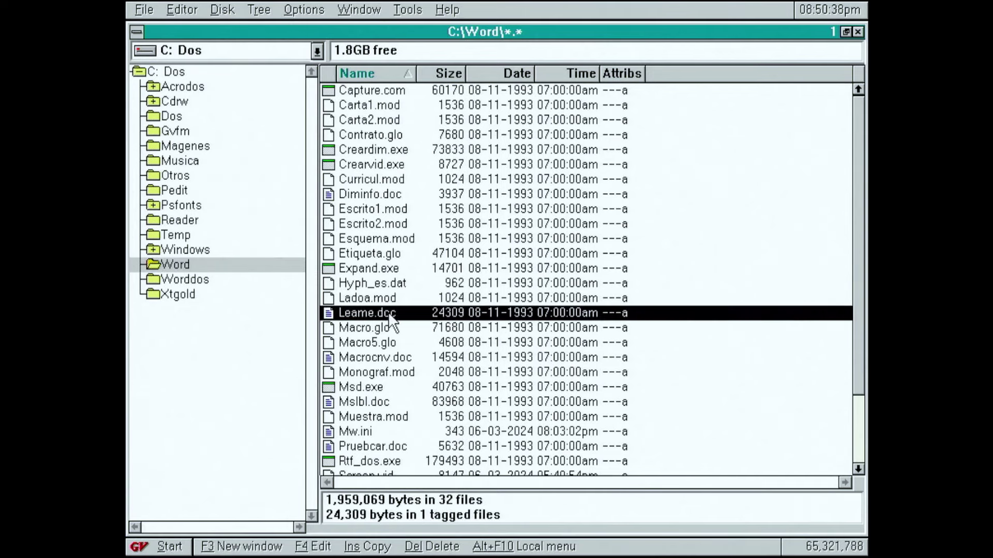
pyautogui.rightClick(391, 320)
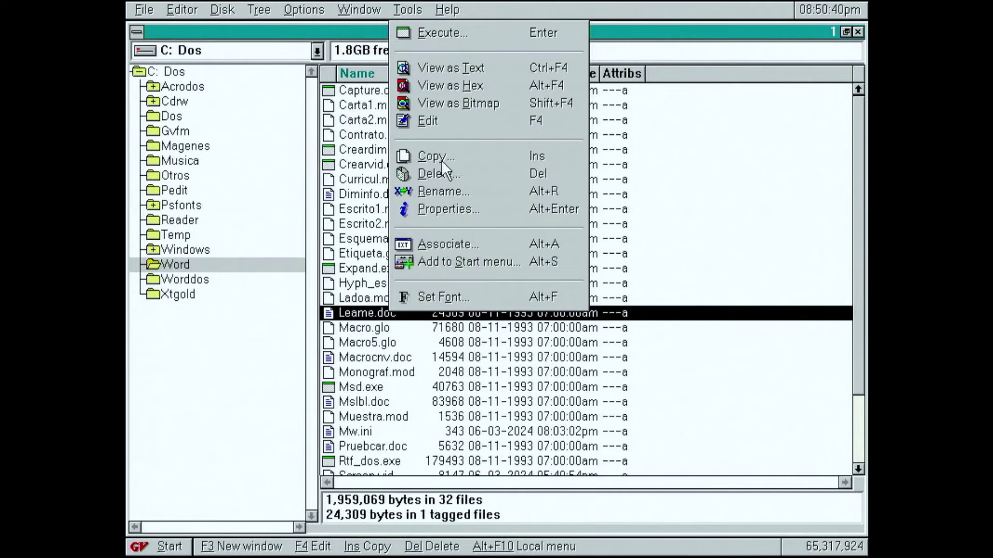
pyautogui.click(419, 123)
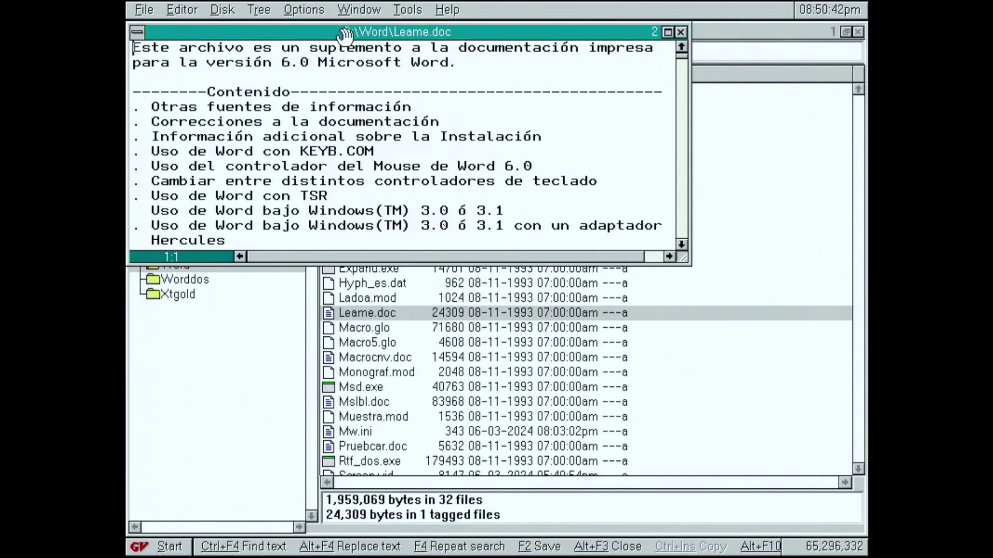
pyautogui.moveTo(349, 30); pyautogui.dragTo(442, 96)
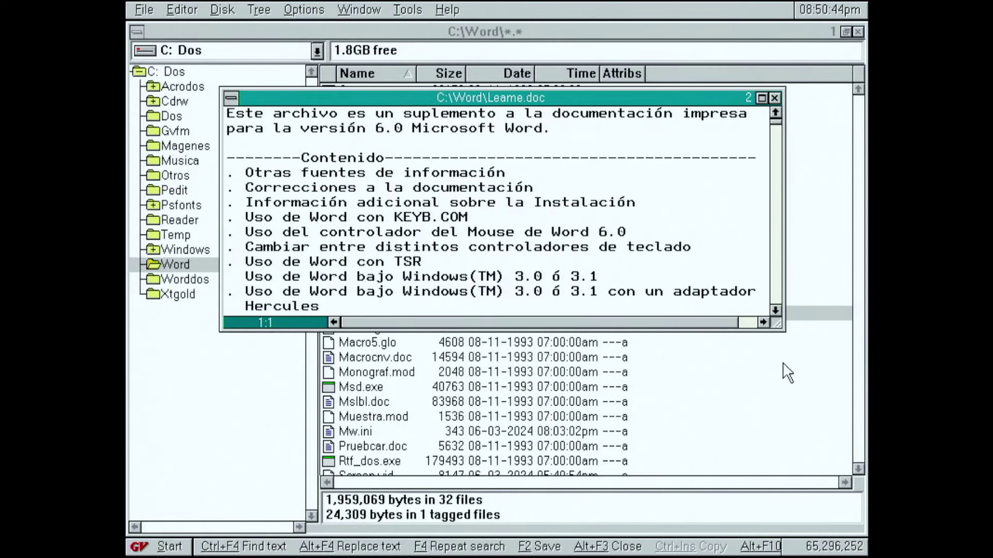
pyautogui.moveTo(777, 324); pyautogui.dragTo(796, 396)
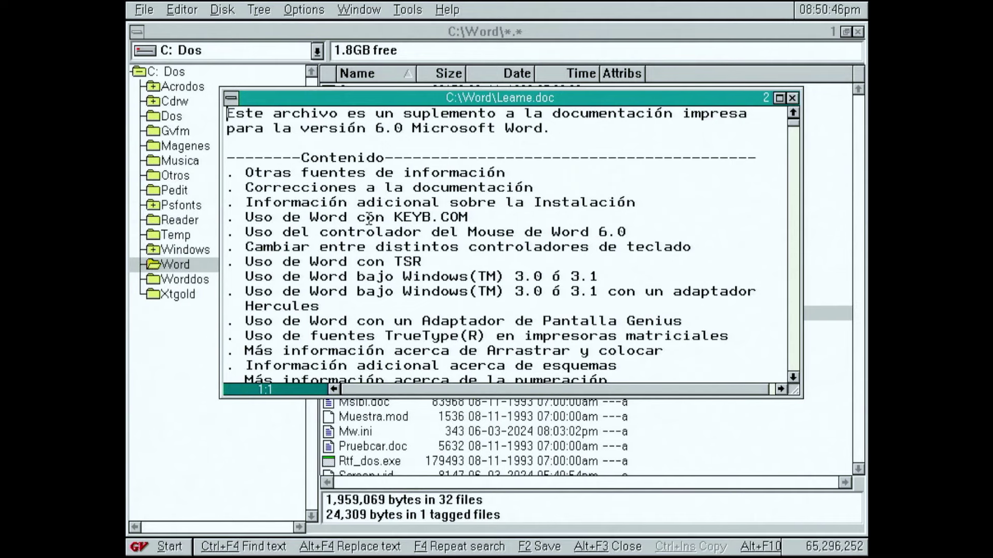
pyautogui.click(230, 98)
pyautogui.click(256, 190)
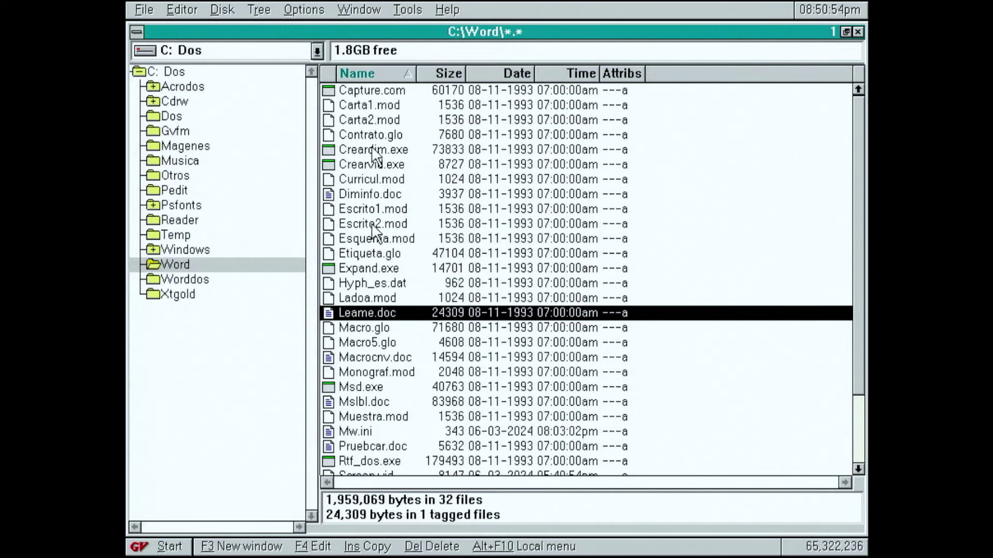
# Step: Associate the .doc extension with the command c:\word\word.exe, starting from Leame.doc
pyautogui.rightClick(370, 312)
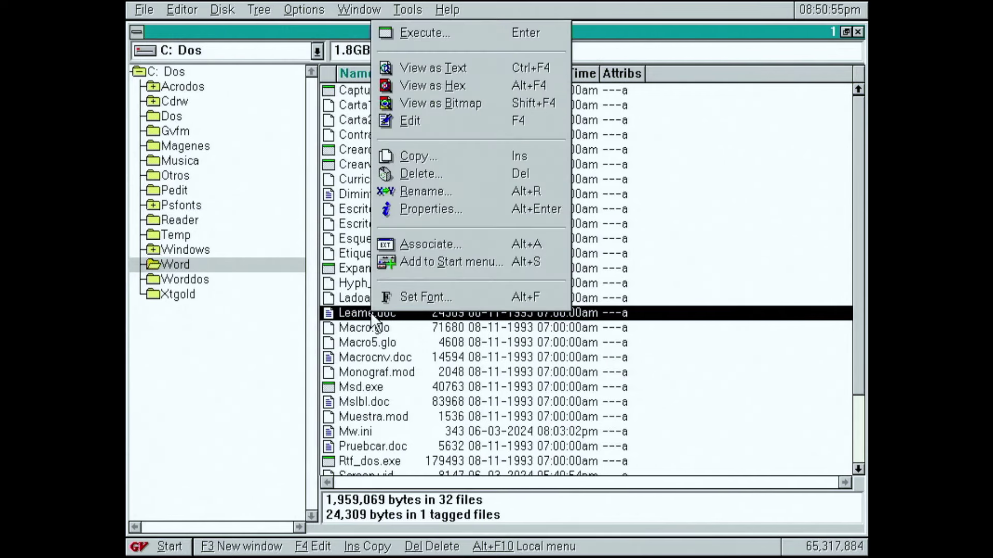
pyautogui.click(417, 243)
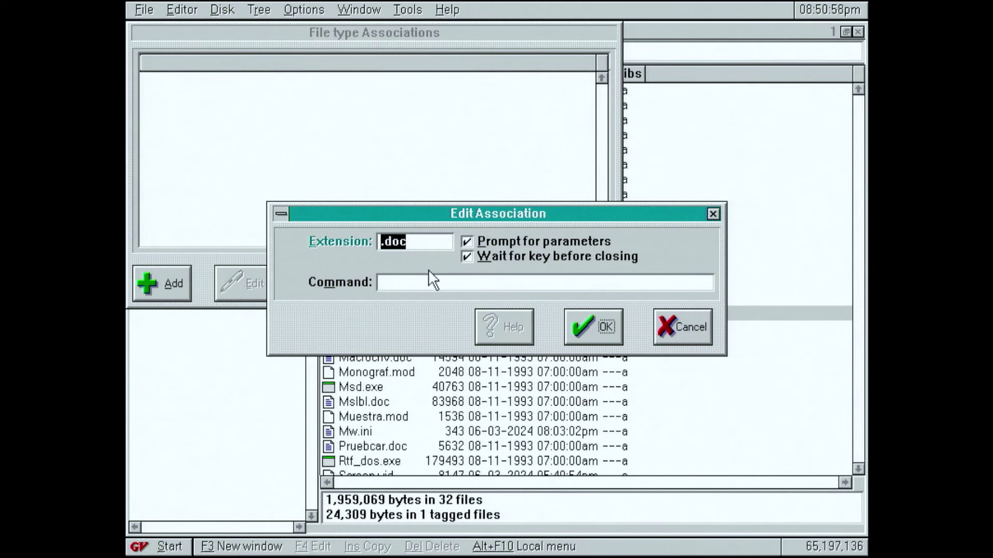
pyautogui.click(430, 281)
pyautogui.write('c:')
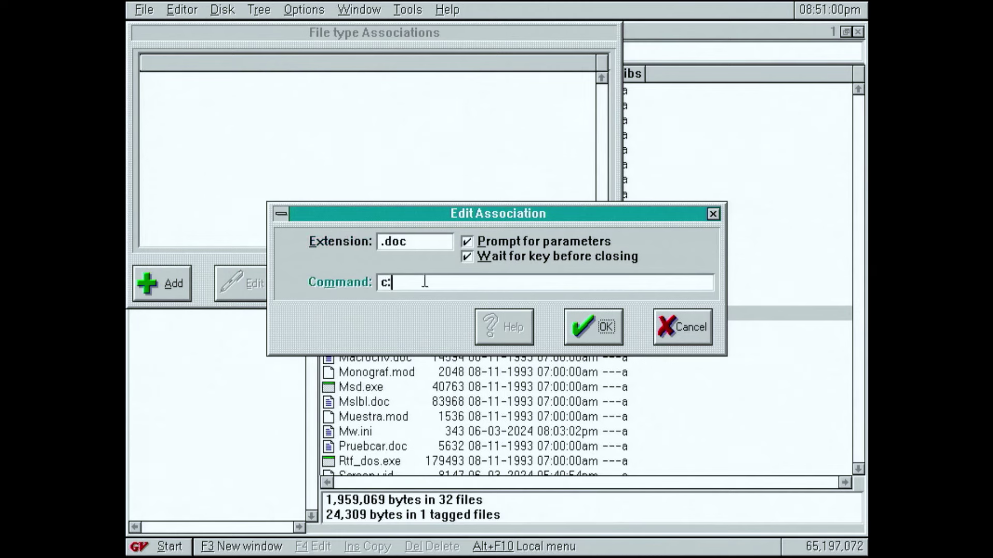
pyautogui.write('\\word\\word.e')
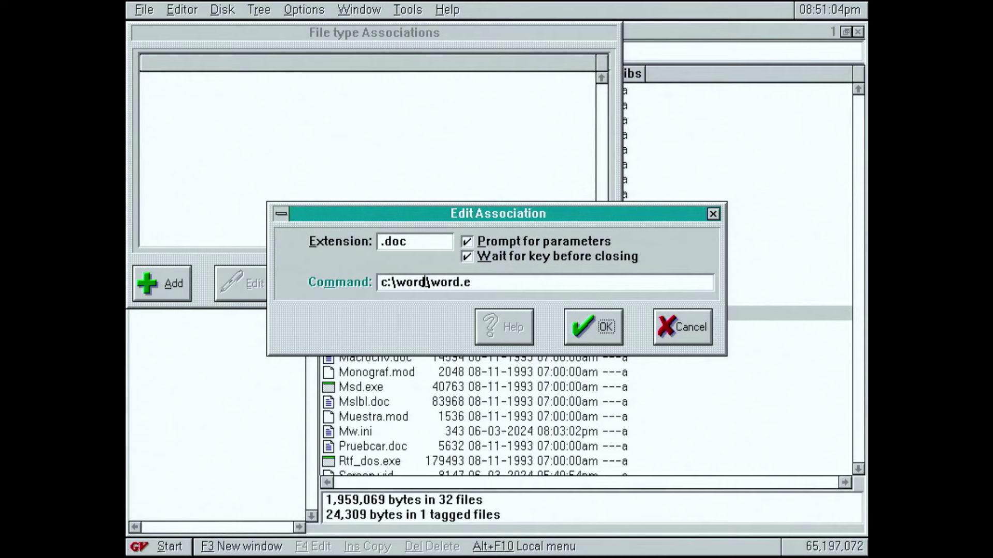
pyautogui.write('xe')
pyautogui.click(599, 329)
pyautogui.click(496, 284)
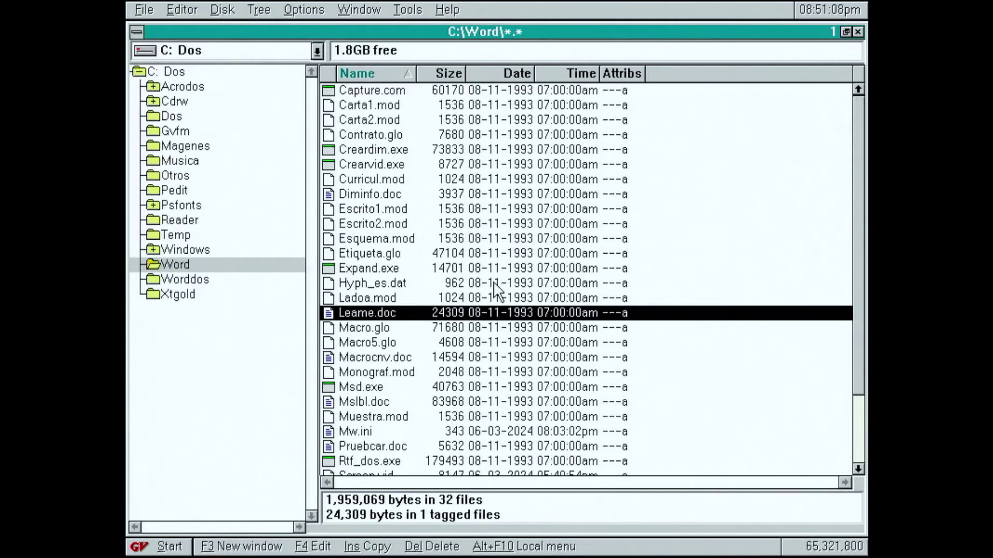
pyautogui.rightClick(390, 315)
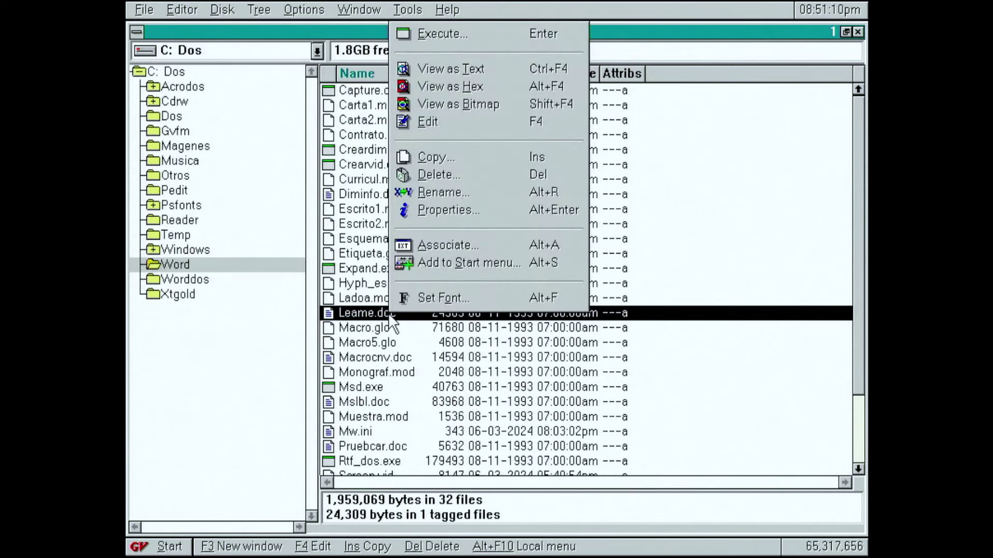
pyautogui.click(492, 107)
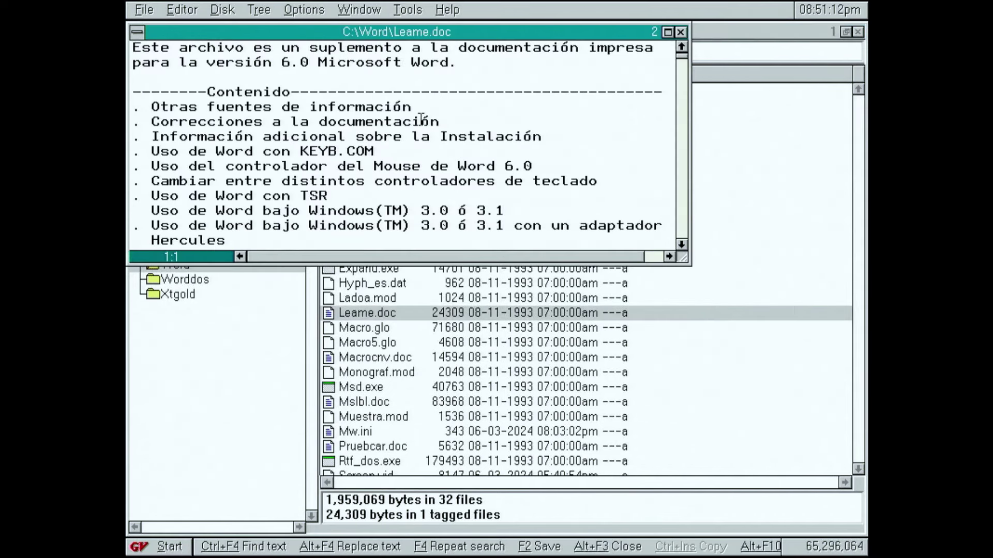
pyautogui.click(681, 33)
# Step: Execute Leame.doc through its file association with Leame.doc as the parameter, and exit Microsoft Word
pyautogui.doubleClick(386, 314)
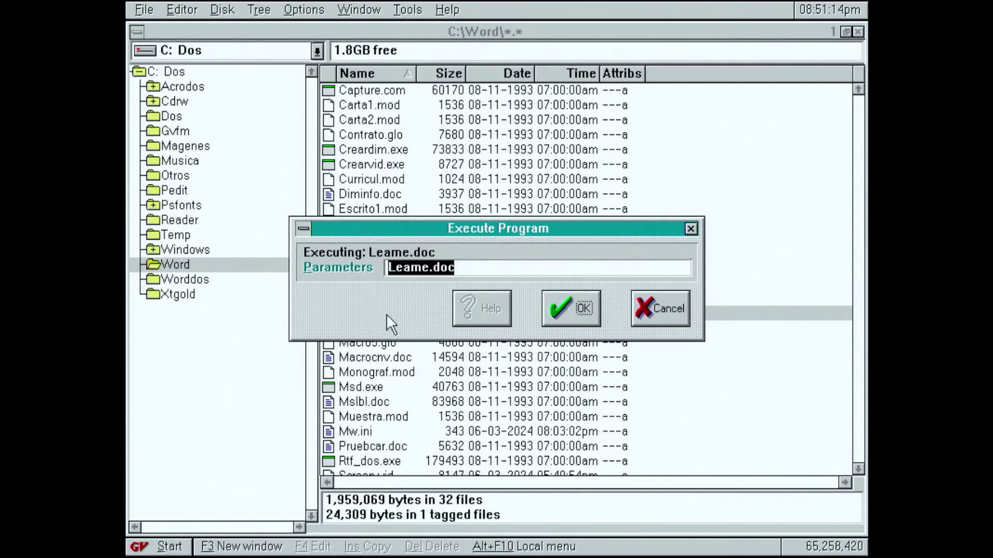
pyautogui.click(573, 308)
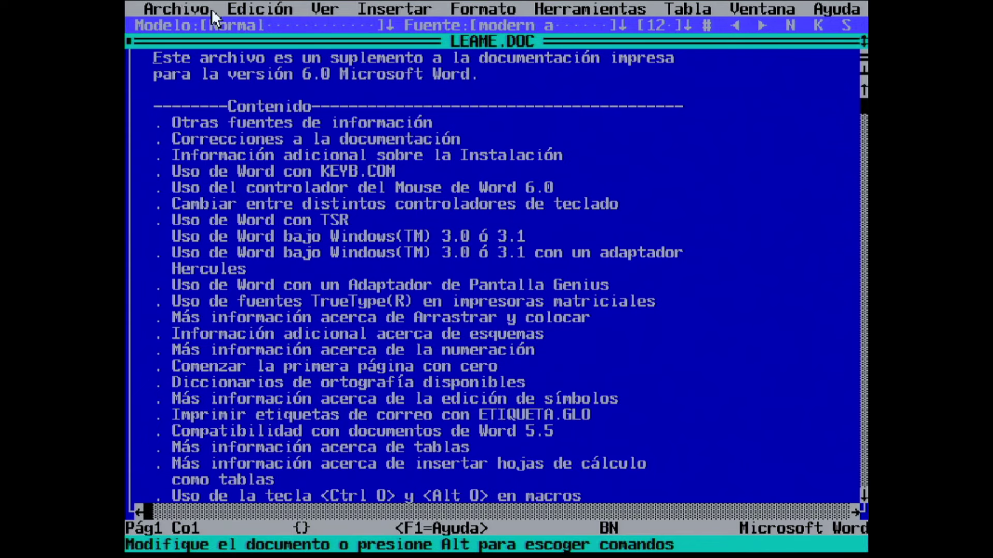
pyautogui.press('alt')
pyautogui.press('Return')
pyautogui.click(218, 285)
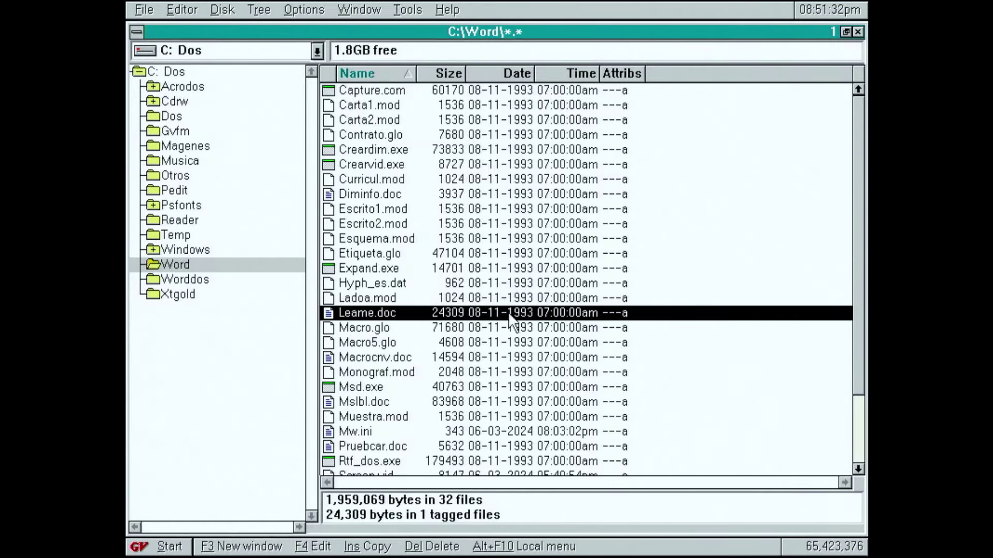
# Step: View the file actions for Leame.doc and the entries of the Start menu without choosing any
pyautogui.rightClick(395, 311)
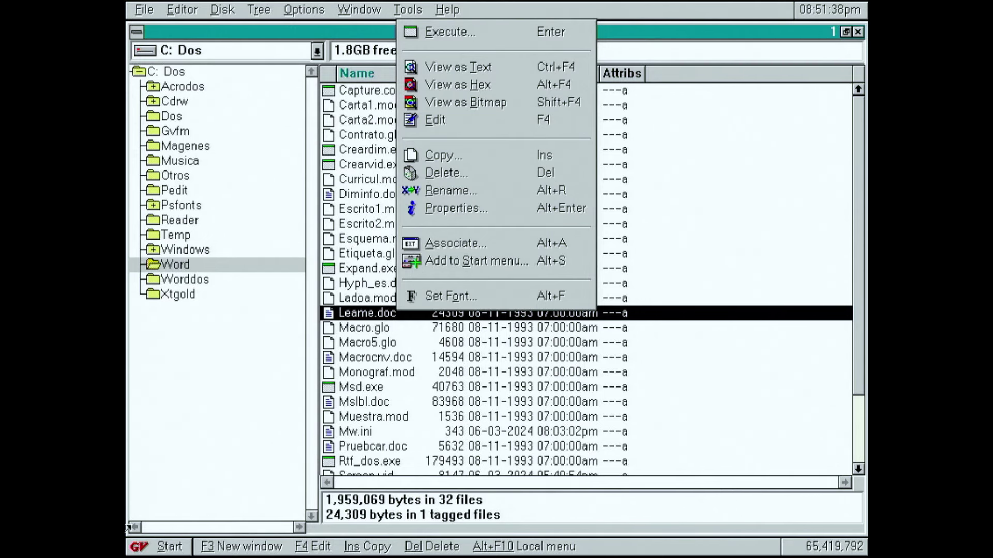
pyautogui.click(158, 550)
pyautogui.click(159, 550)
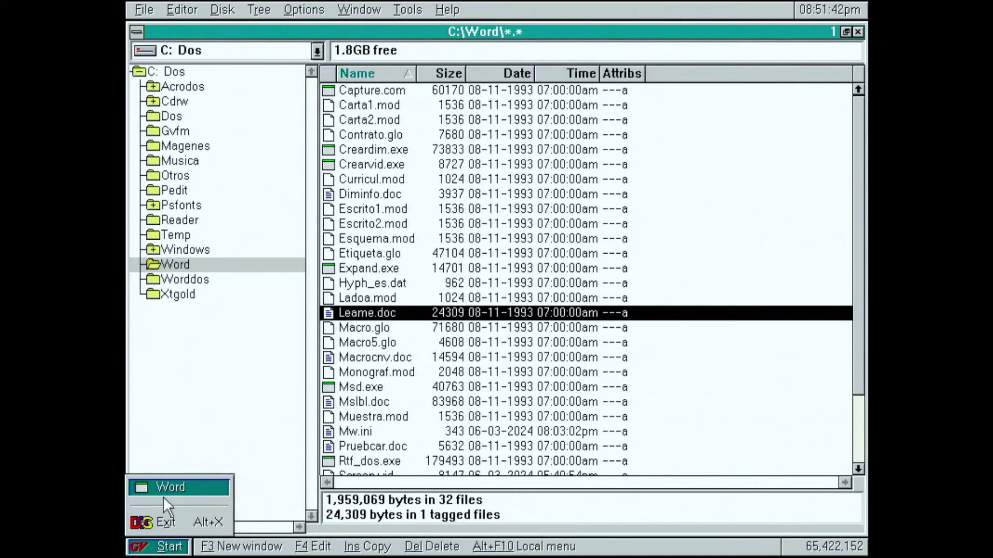
pyautogui.click(179, 292)
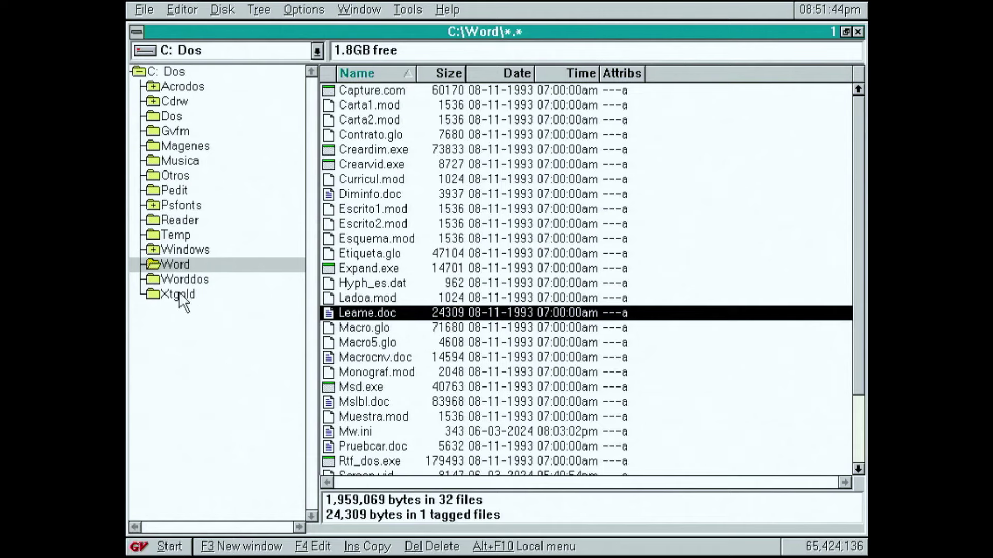
# Step: Open the Xtgold folder and add Xtgold.bat to the Start menu under the name Xtgold
pyautogui.click(179, 291)
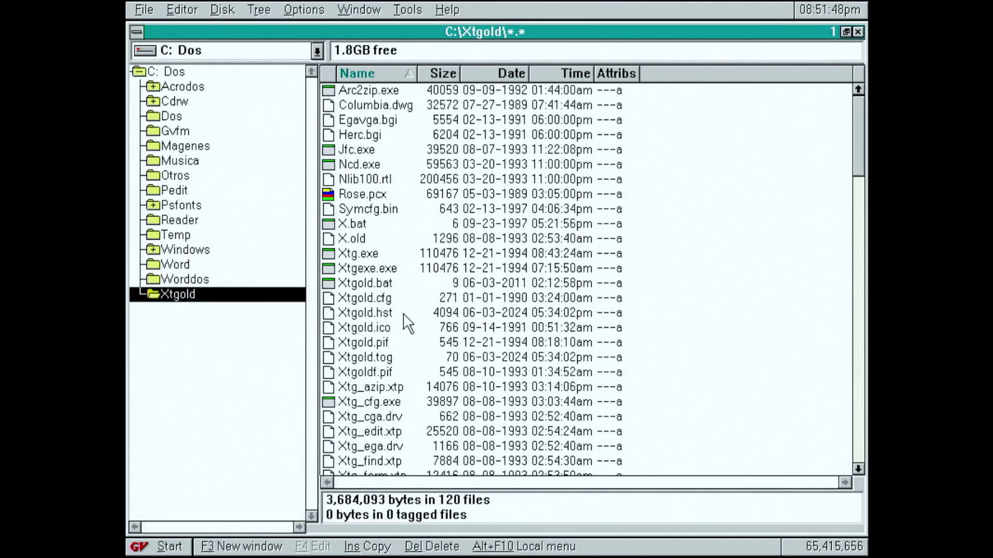
pyautogui.rightClick(363, 282)
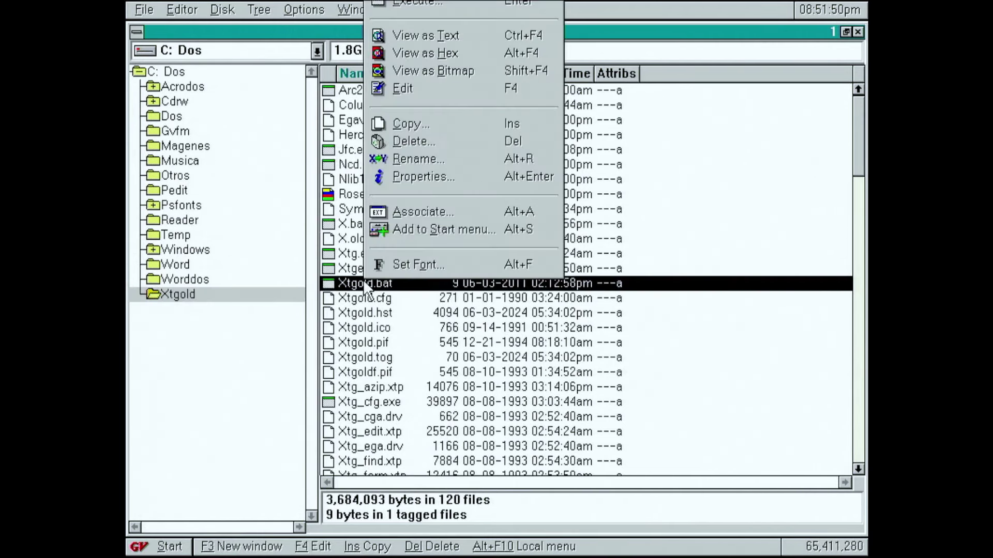
pyautogui.click(407, 231)
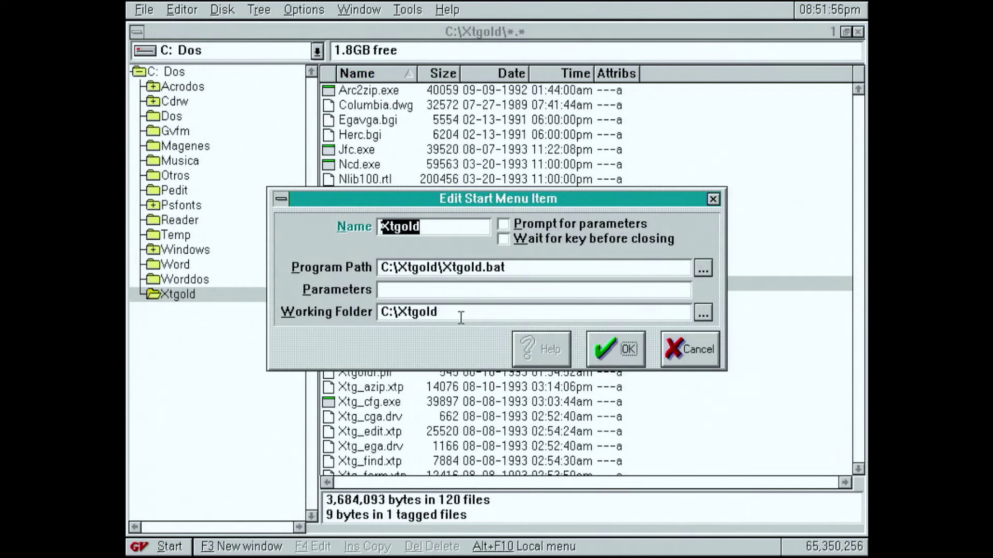
pyautogui.click(625, 349)
# Step: Launch XTreeGold through its Xtgold entry in the Start menu and quit it to return to the file manager
pyautogui.click(170, 546)
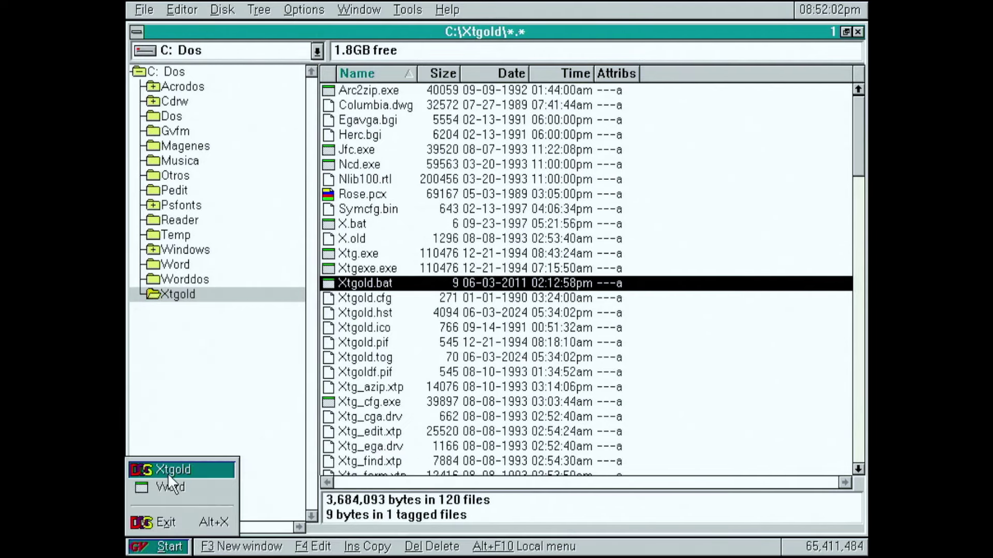
pyautogui.click(189, 470)
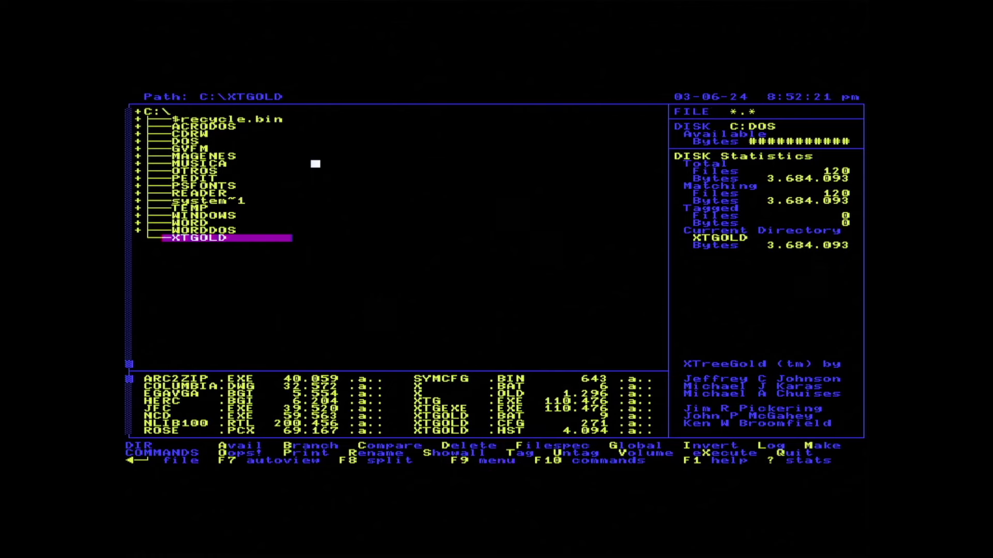
pyautogui.press('q')
pyautogui.press('y')
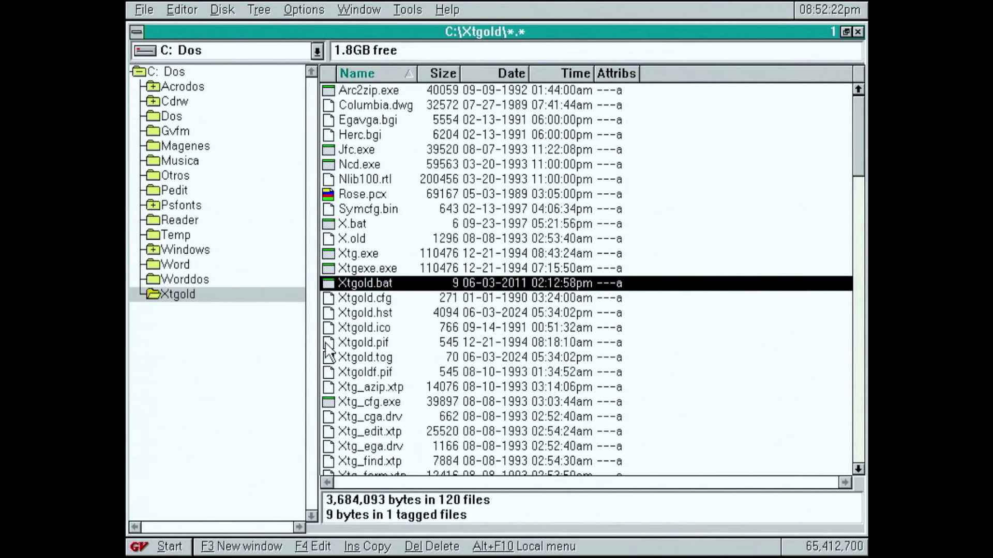
# Step: View the available program options and the font settings for the file list, leaving them without changes
pyautogui.click(322, 10)
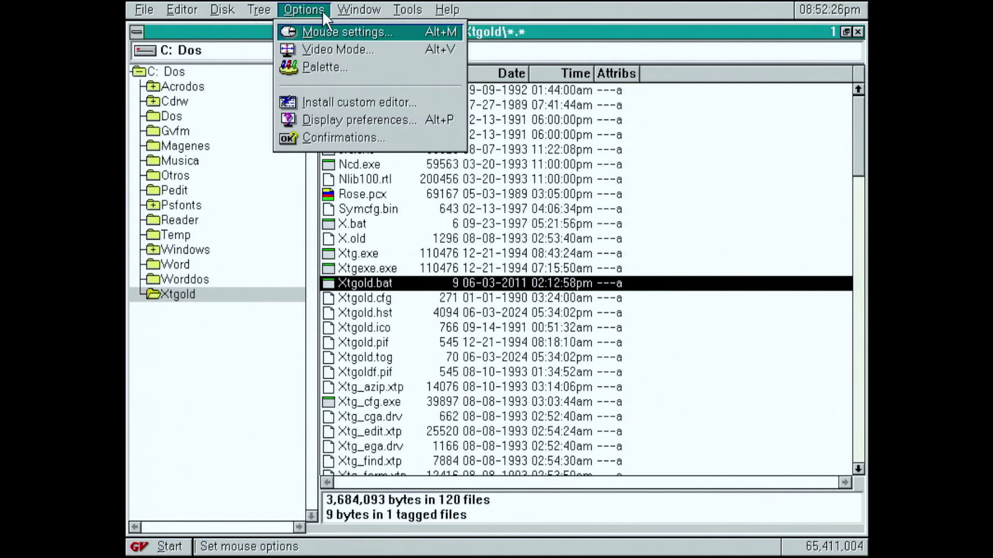
pyautogui.click(390, 278)
pyautogui.rightClick(389, 279)
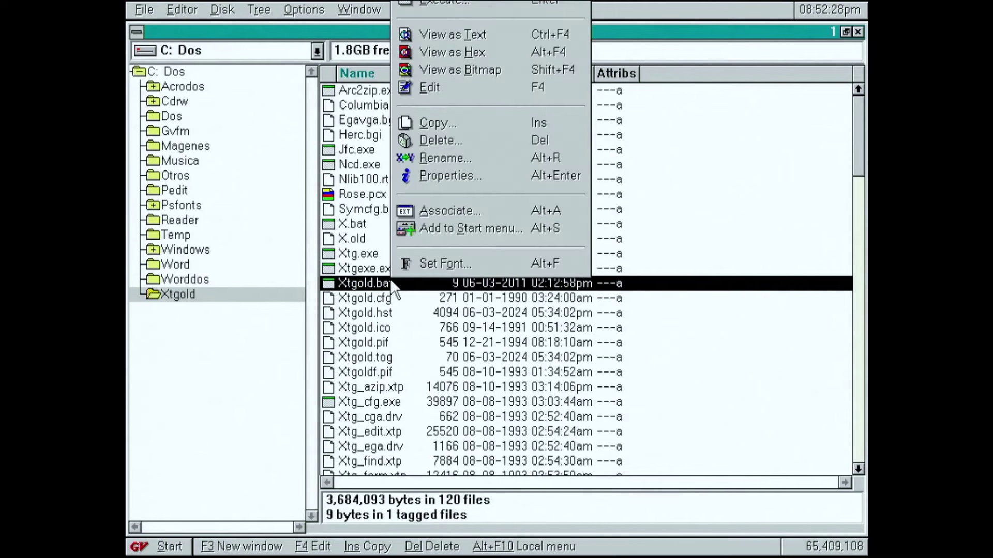
pyautogui.click(445, 262)
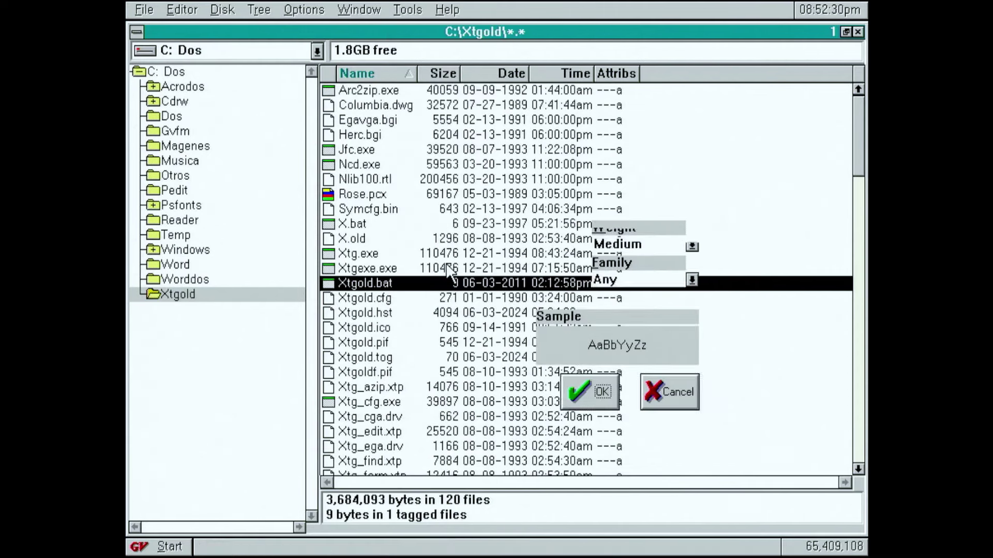
pyautogui.click(677, 395)
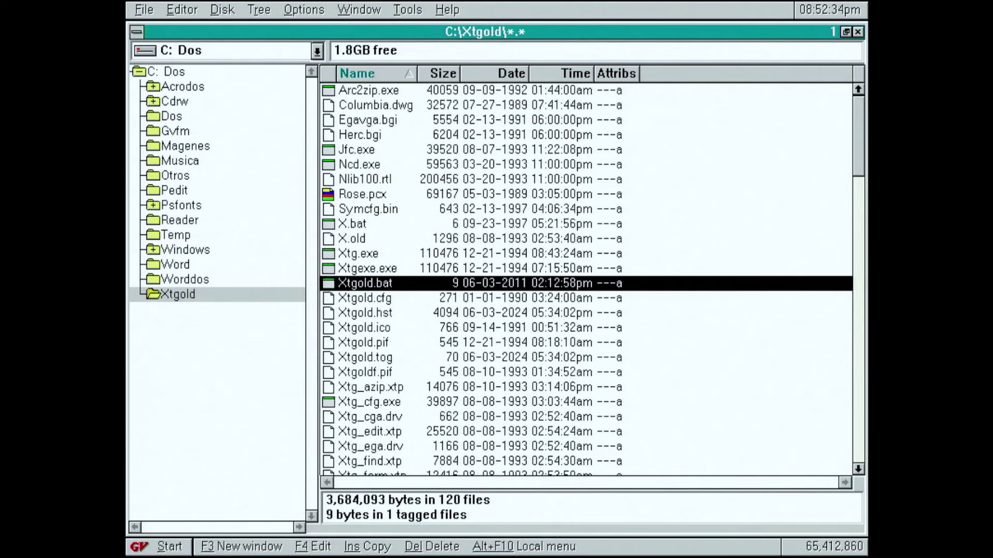
# Step: Start moving and then copying Arc2zip.exe from Xtgold into the Otros folder, declining each confirmation
pyautogui.scroll(-1, 861, 146)
pyautogui.scroll(1, 861, 145)
pyautogui.click(372, 92)
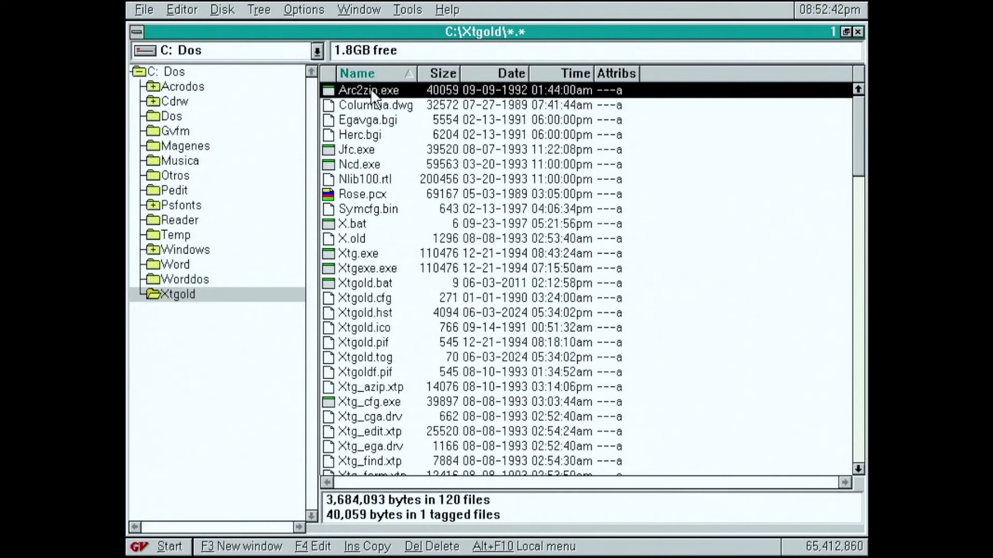
pyautogui.moveTo(373, 96); pyautogui.dragTo(173, 183)
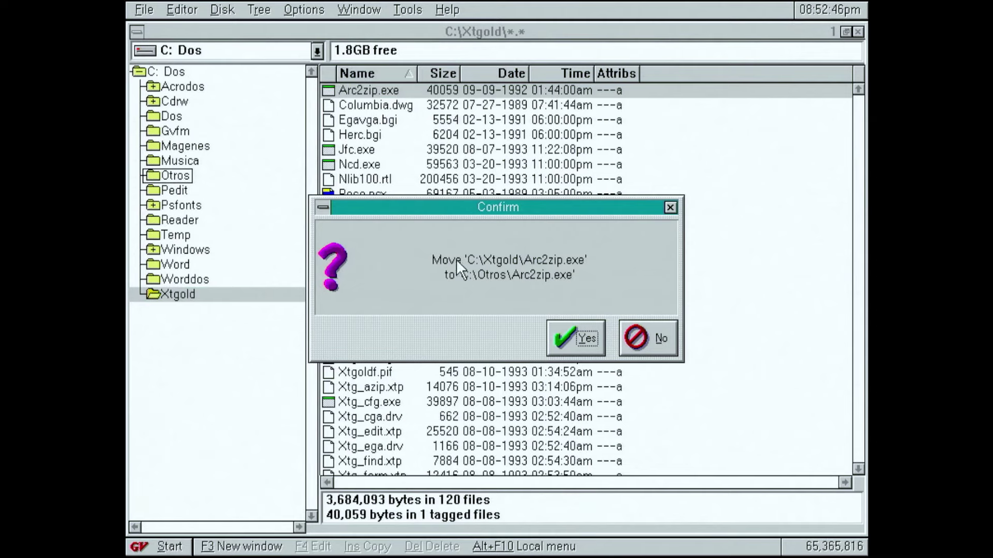
pyautogui.click(656, 338)
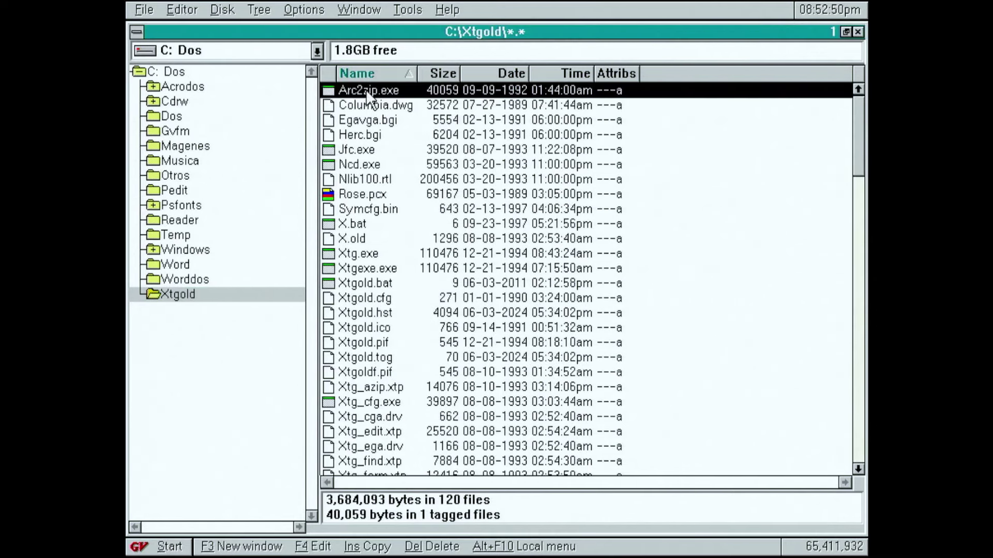
pyautogui.moveTo(365, 88); pyautogui.dragTo(178, 176)
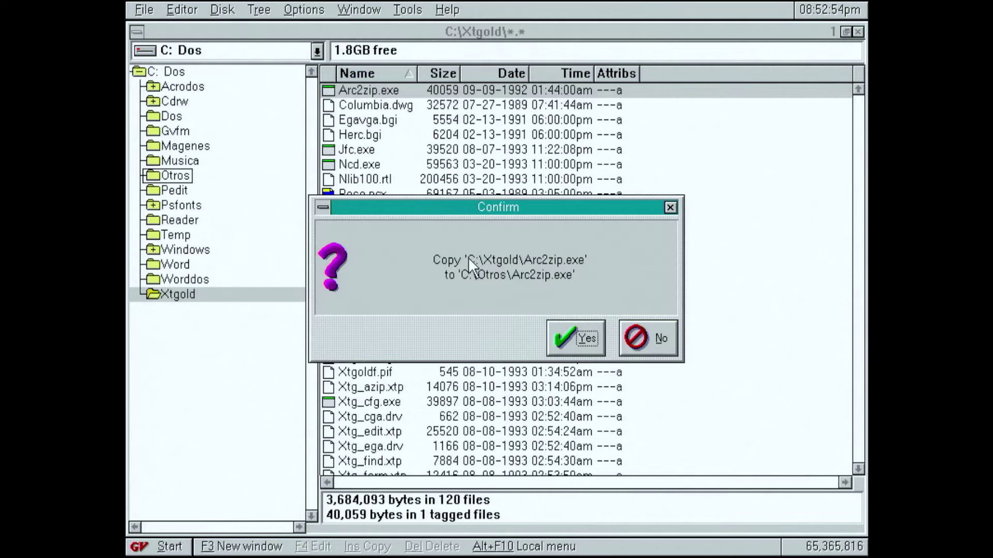
pyautogui.click(656, 338)
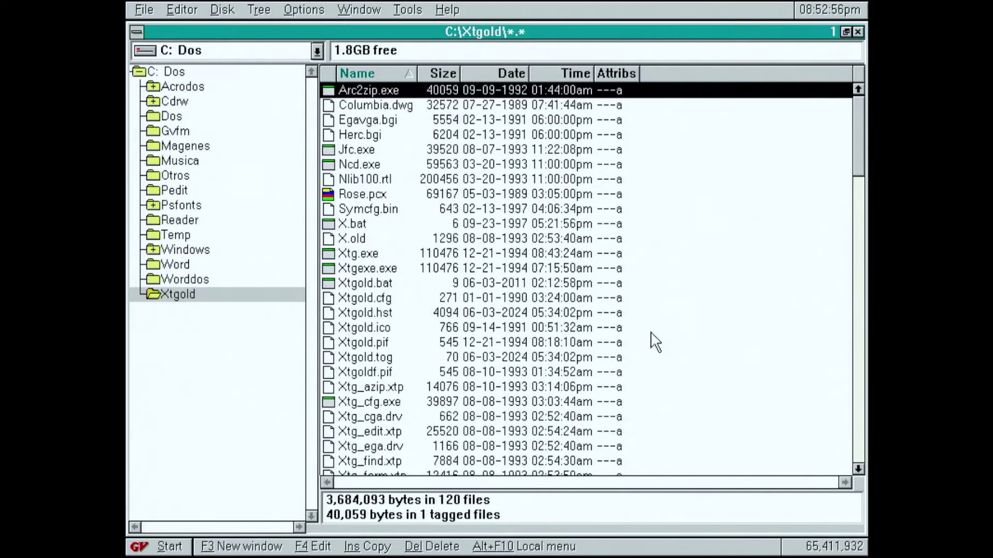
# Step: Tag the consecutive files from Columbia.dwg through X.bat in the Xtgold folder
pyautogui.click(399, 104)
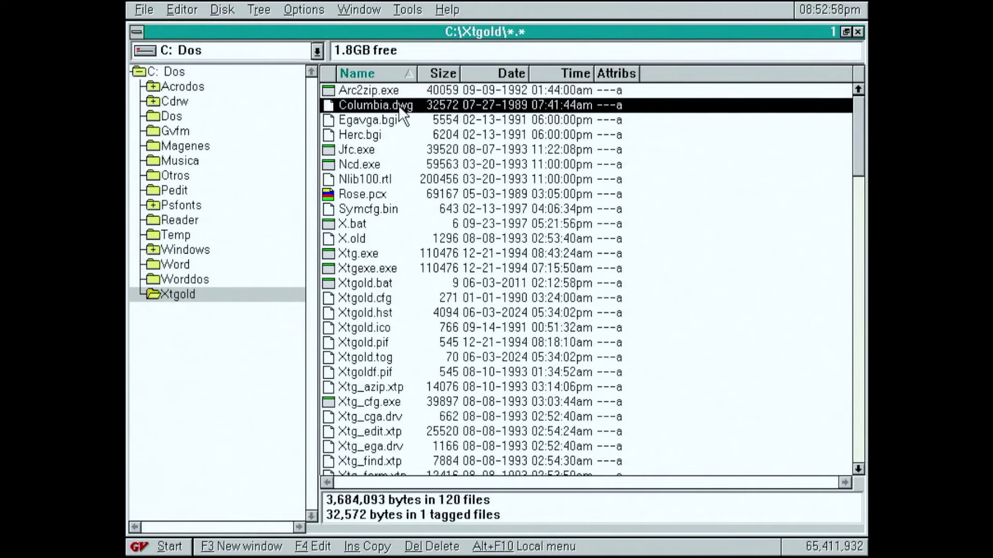
pyautogui.moveTo(380, 120); pyautogui.dragTo(383, 195)
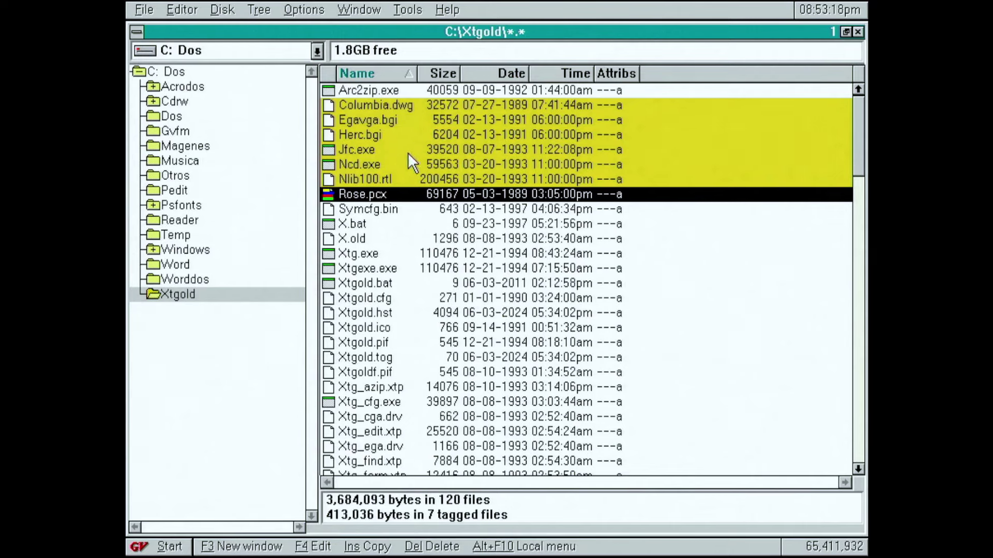
pyautogui.press('t')
pyautogui.press('t')
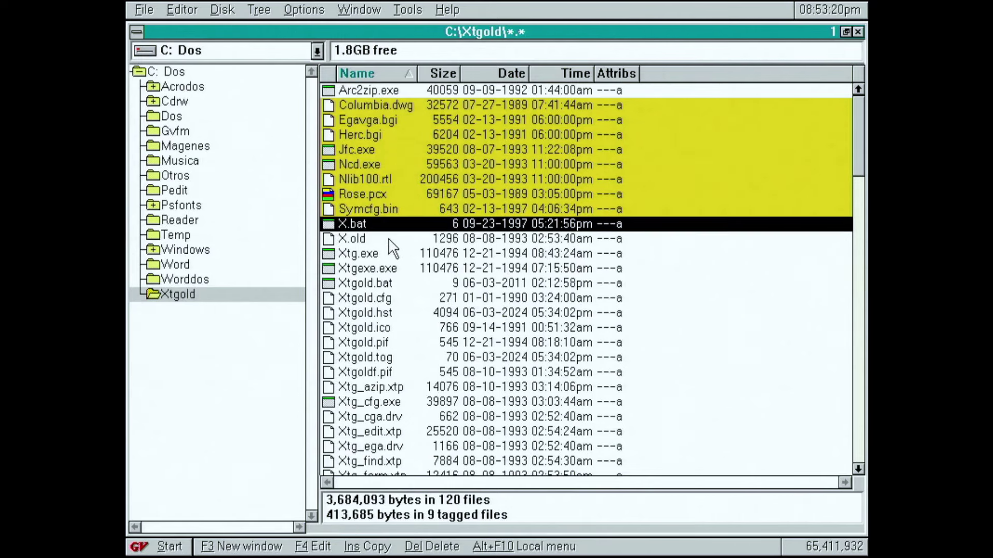
# Step: Clear the tagged files, tag the range from Egavga.bgi through Xtg_edit.xtp, and finish with only Columbia.dwg selected
pyautogui.click(593, 287)
pyautogui.click(380, 120)
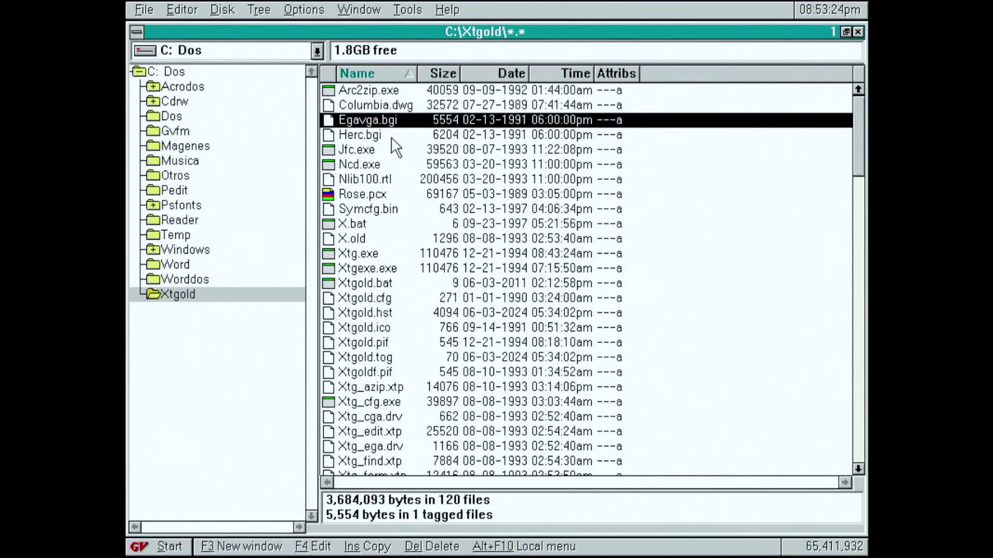
pyautogui.keyDown('shift'); pyautogui.click(376, 432); pyautogui.keyUp('shift')
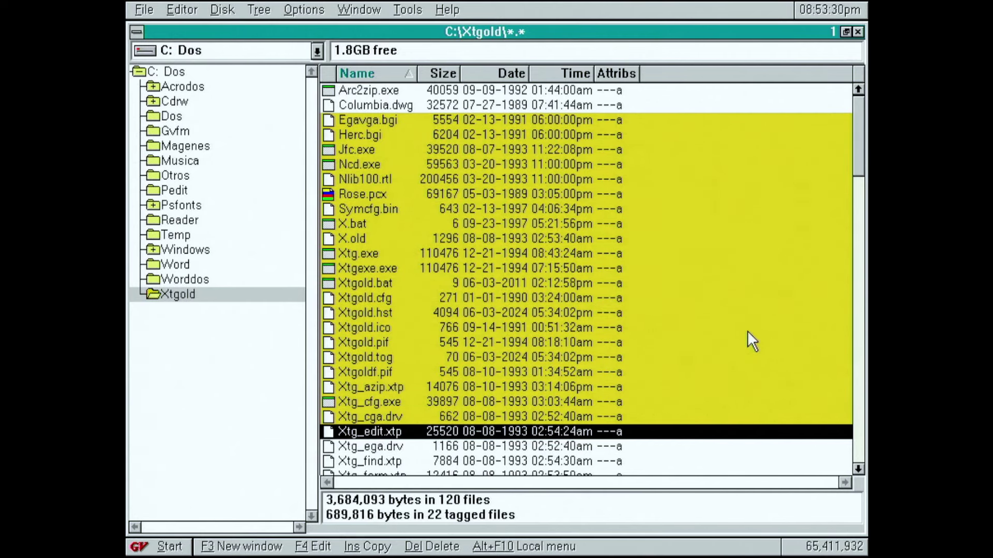
pyautogui.click(406, 106)
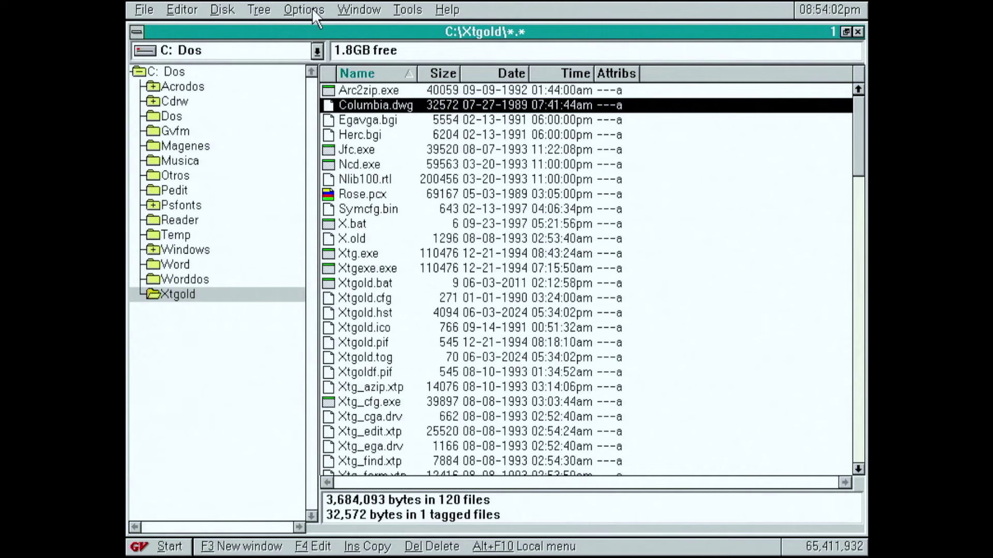
# Step: View the About information for File Manager and for Graphic Vision, closing each one
pyautogui.click(457, 9)
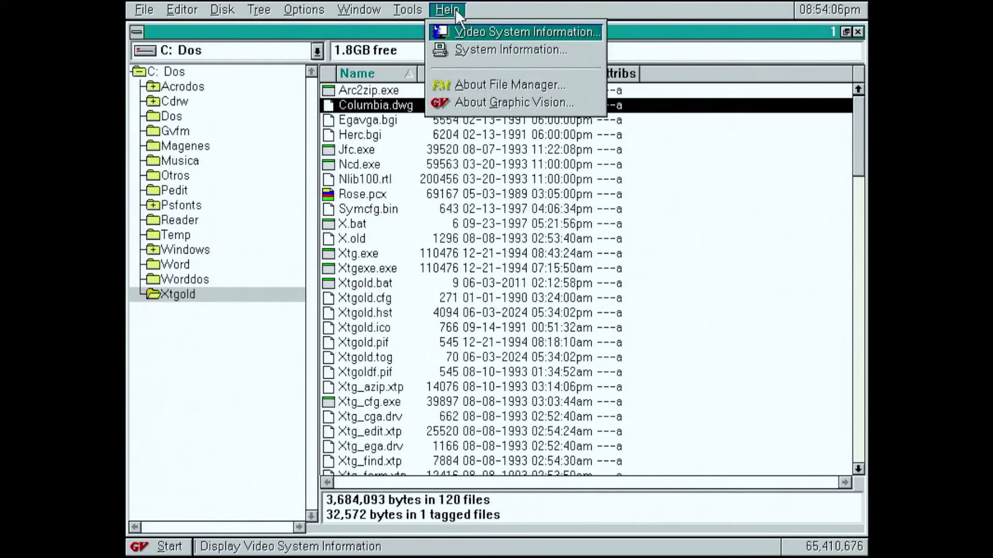
pyautogui.click(480, 84)
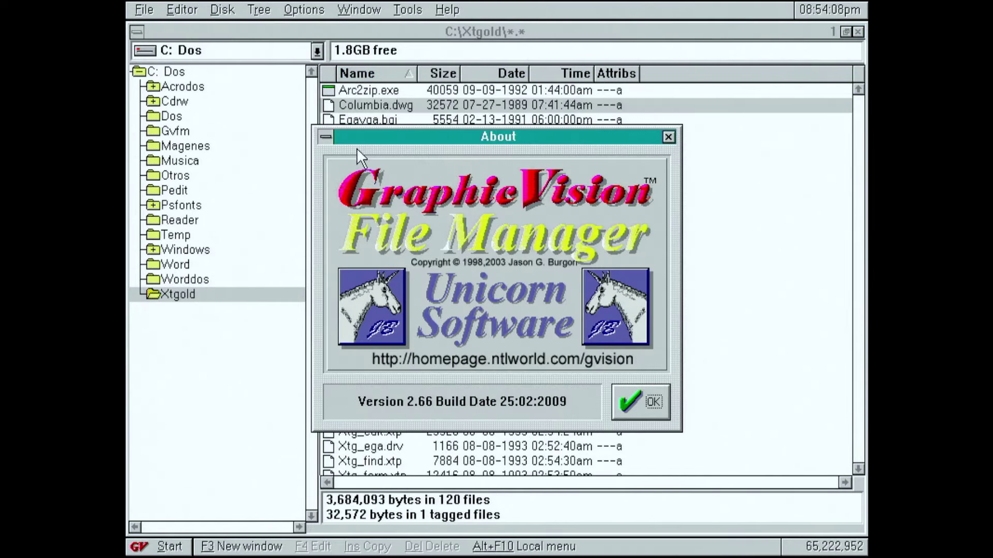
pyautogui.click(670, 136)
pyautogui.click(445, 11)
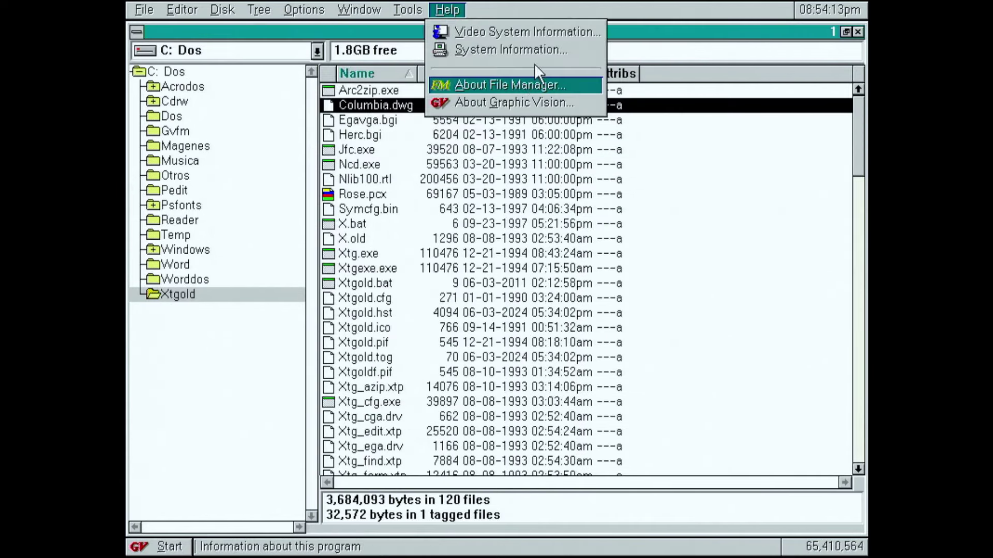
pyautogui.click(519, 100)
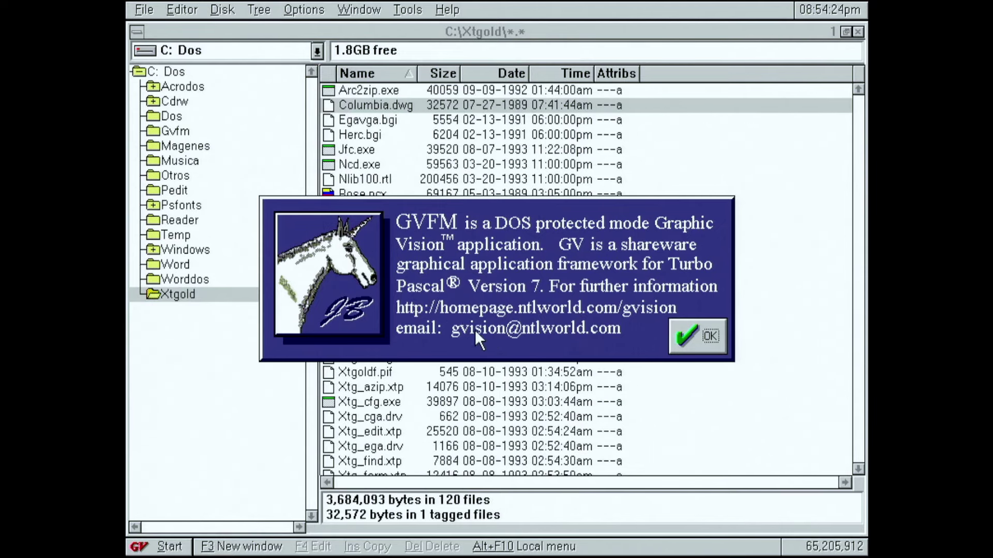
pyautogui.click(709, 339)
# Step: View the Video System Information and the System Information, closing each one
pyautogui.click(455, 9)
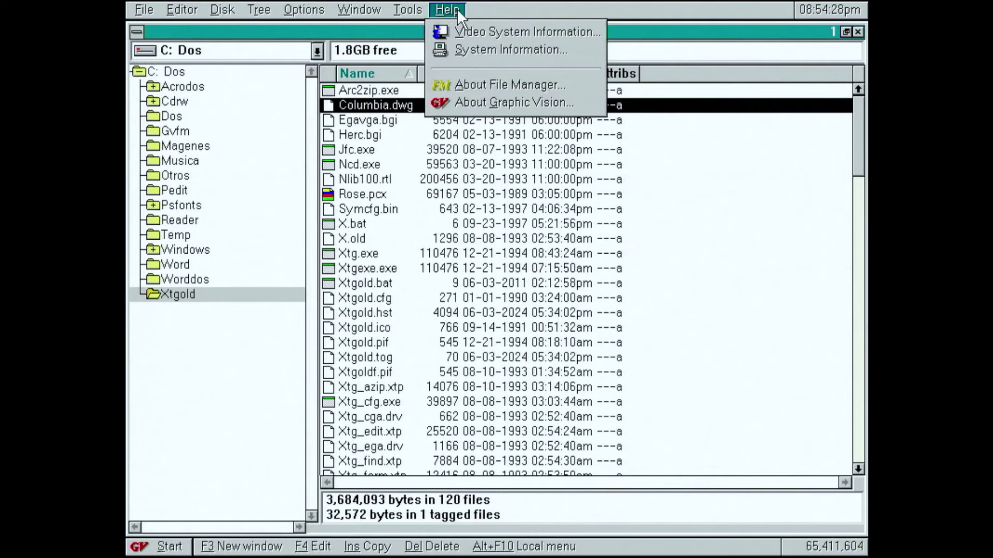
pyautogui.click(494, 31)
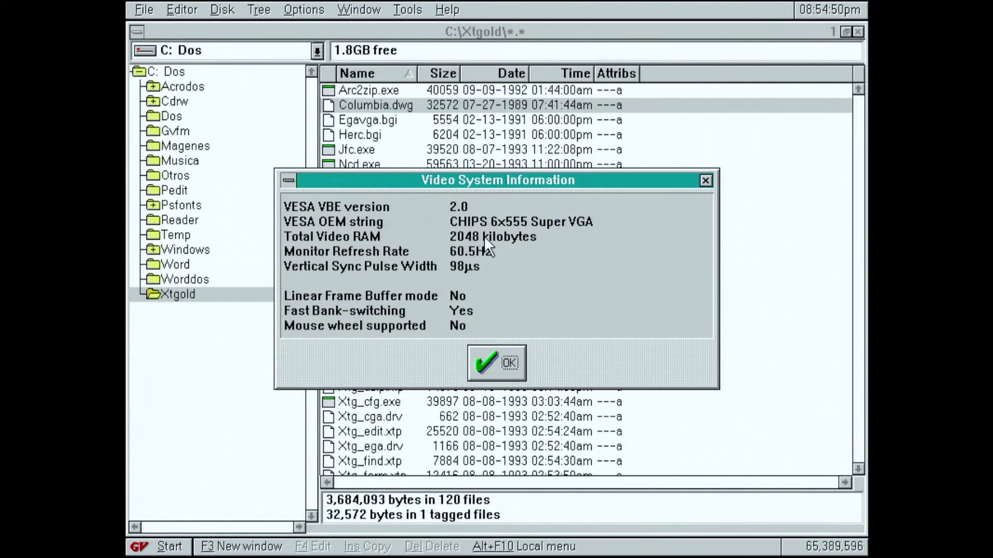
pyautogui.click(511, 363)
pyautogui.click(454, 9)
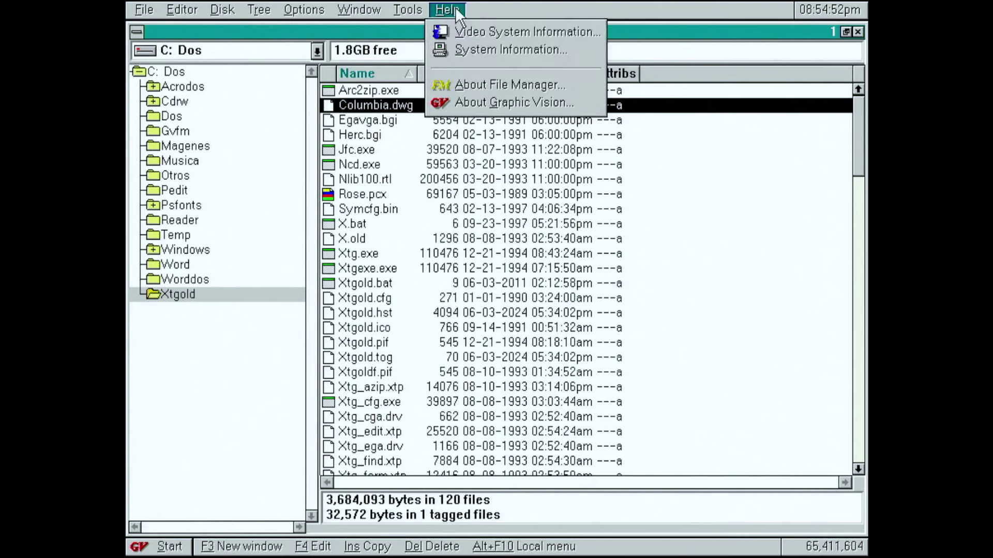
pyautogui.click(463, 46)
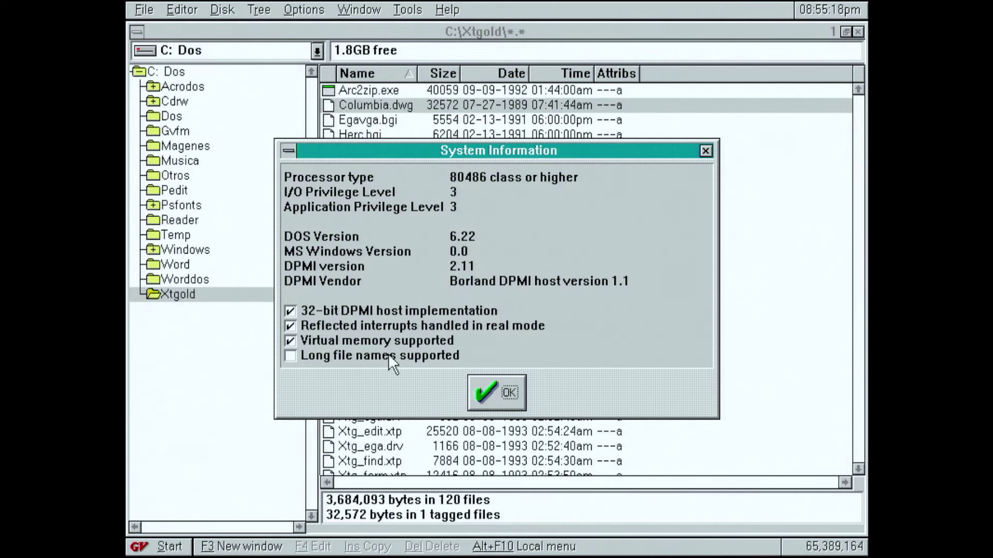
pyautogui.click(489, 392)
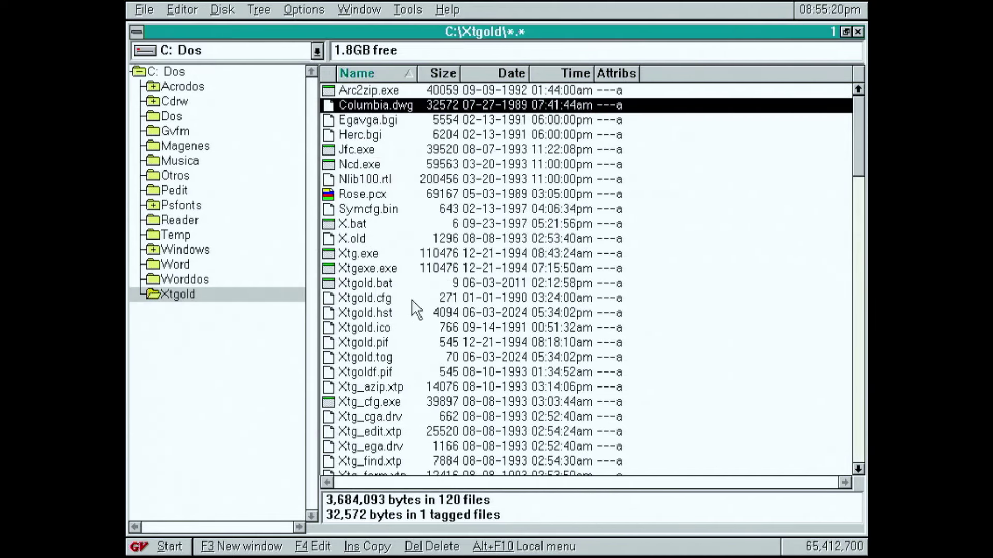
# Step: Narrow the Xtgold file window to about half the desktop width, leaving the rest of the desktop free
pyautogui.click(411, 7)
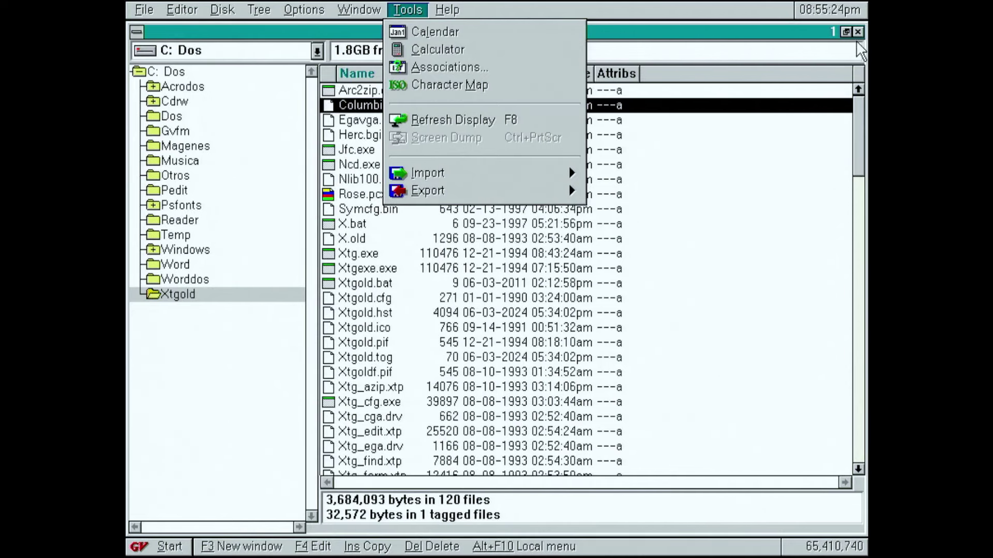
pyautogui.click(861, 85)
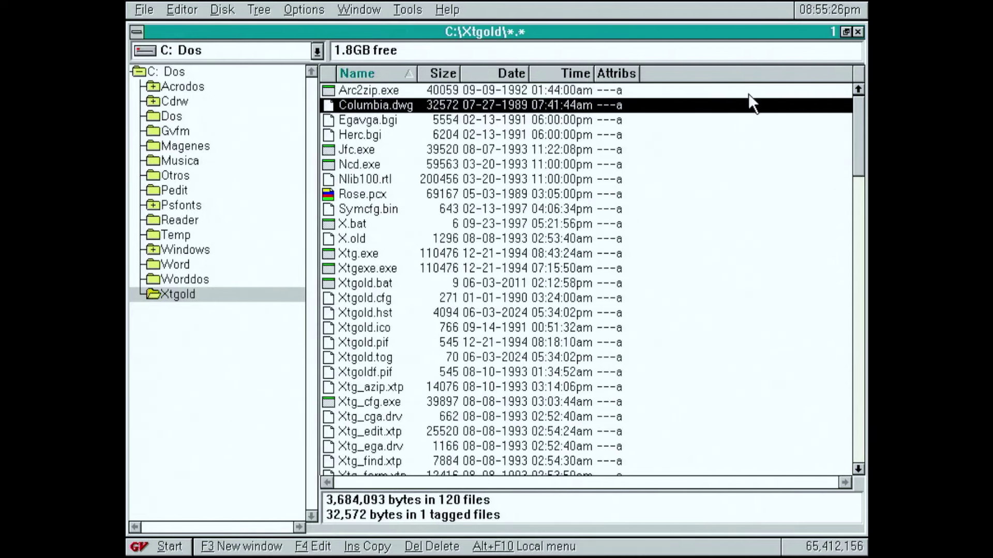
pyautogui.moveTo(867, 119); pyautogui.dragTo(480, 120)
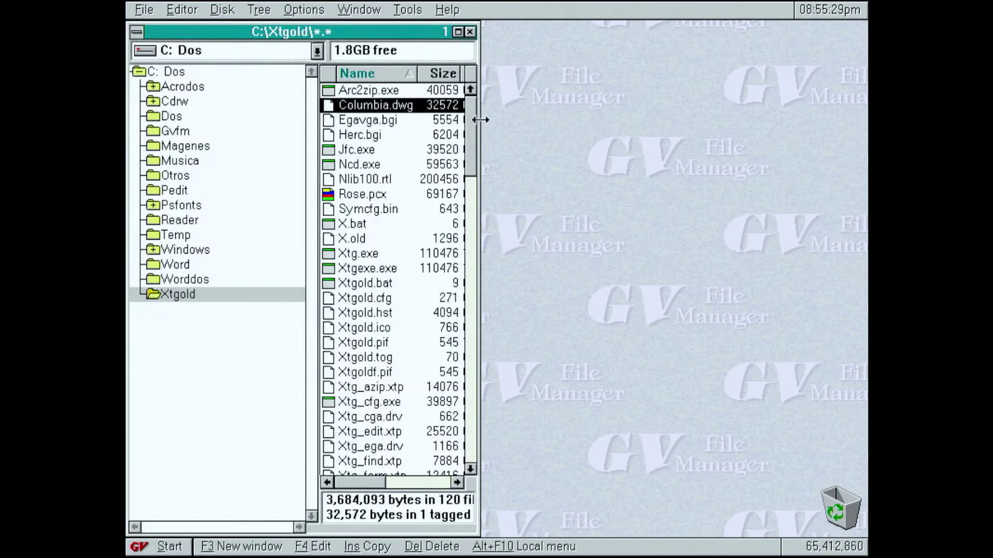
# Step: Show the Calendar, place it on the free desktop area and switch its picture to Cindy
pyautogui.click(399, 8)
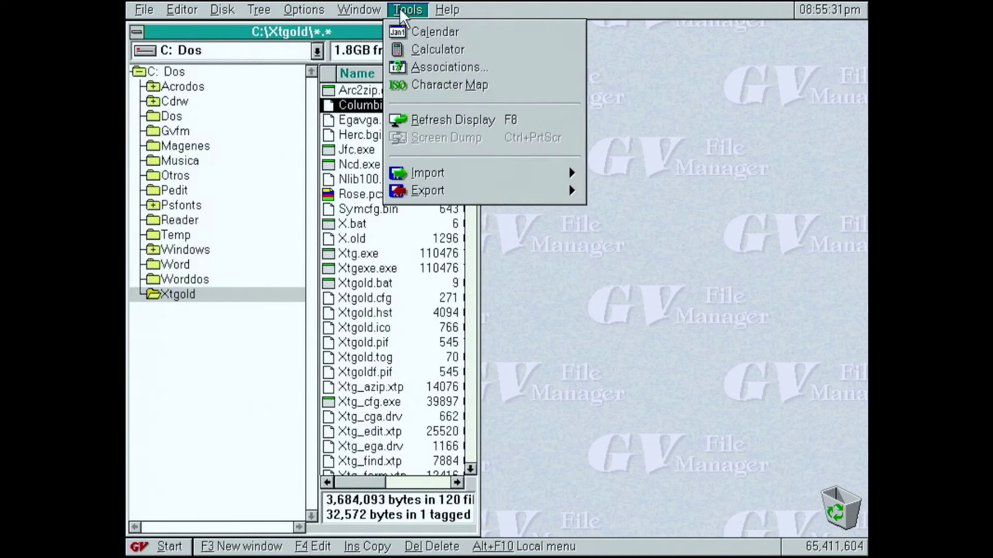
pyautogui.click(435, 31)
pyautogui.moveTo(227, 32)
pyautogui.mouseDown()
pyautogui.moveTo(616, 120)
pyautogui.moveTo(674, 122)
pyautogui.mouseUp()
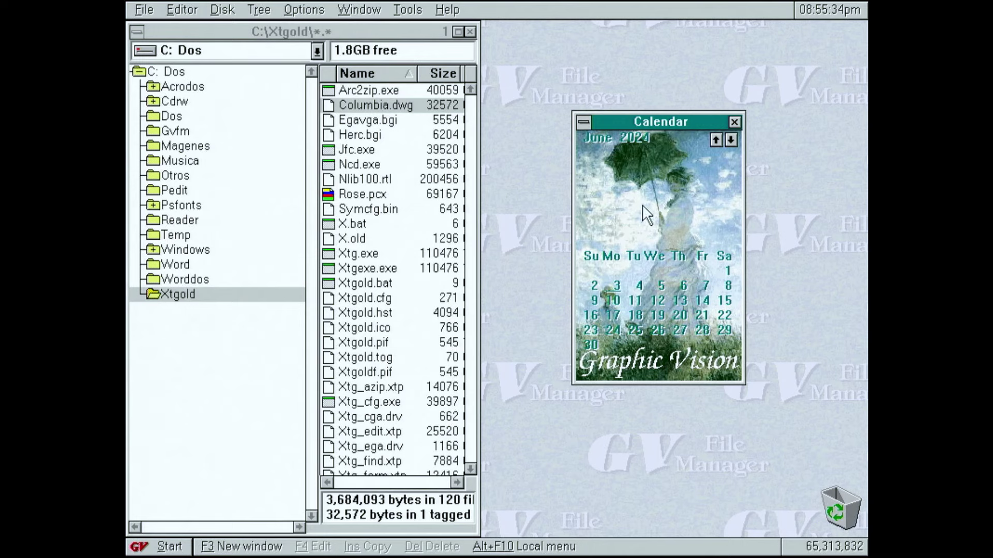
pyautogui.click(585, 122)
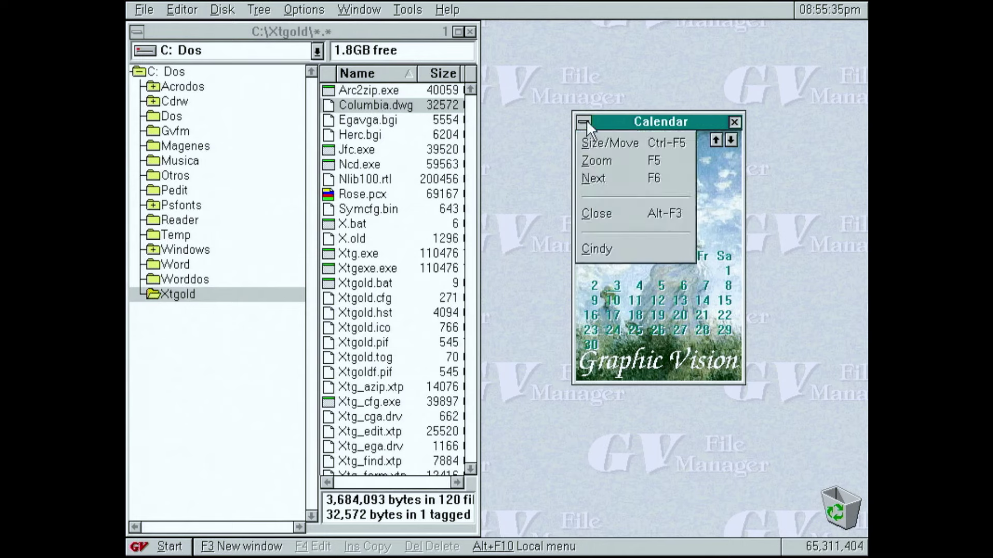
pyautogui.click(612, 249)
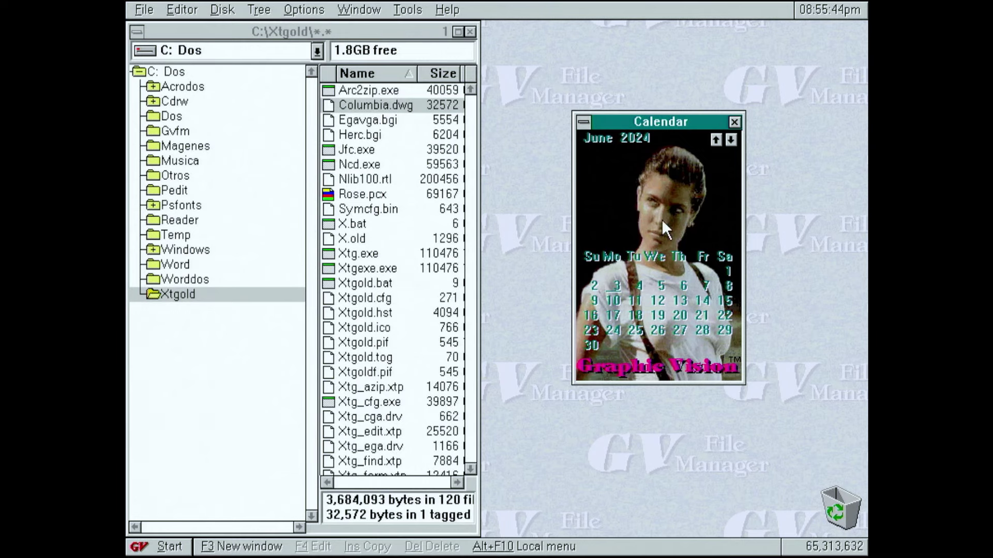
# Step: Switch the Calendar picture back to Parasol and close the Calendar
pyautogui.click(587, 120)
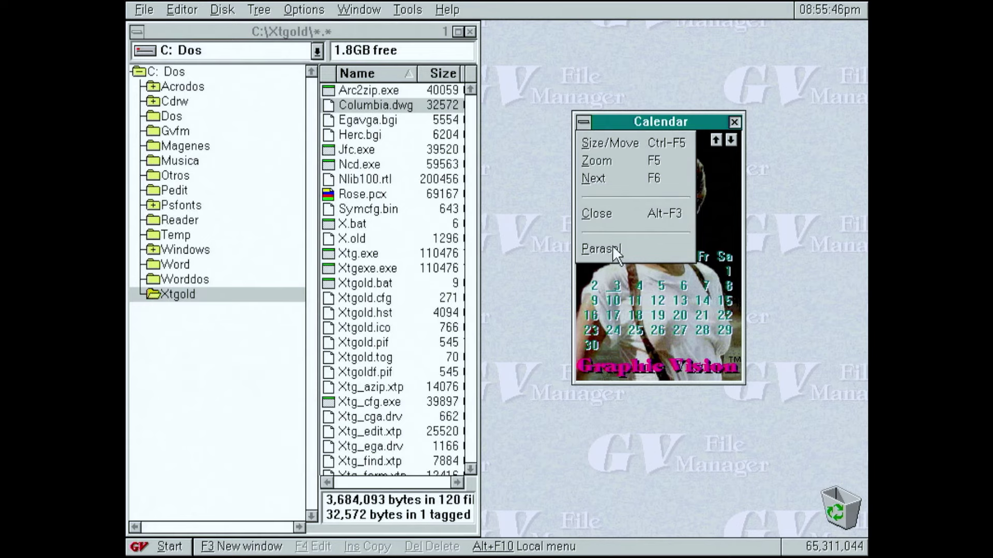
pyautogui.click(612, 247)
pyautogui.click(586, 124)
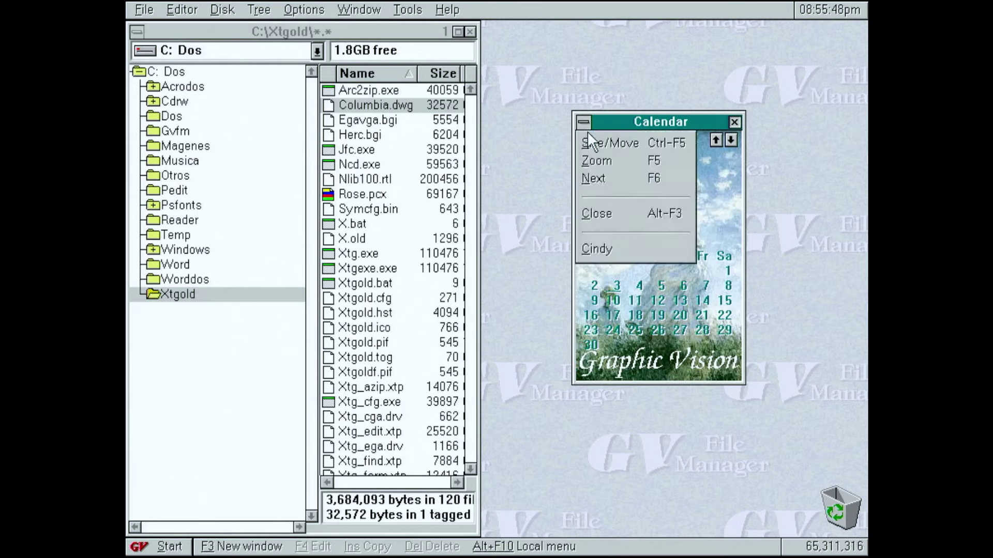
pyautogui.click(594, 213)
# Step: Show the Calculator on the free desktop area and close it without calculating anything
pyautogui.click(415, 8)
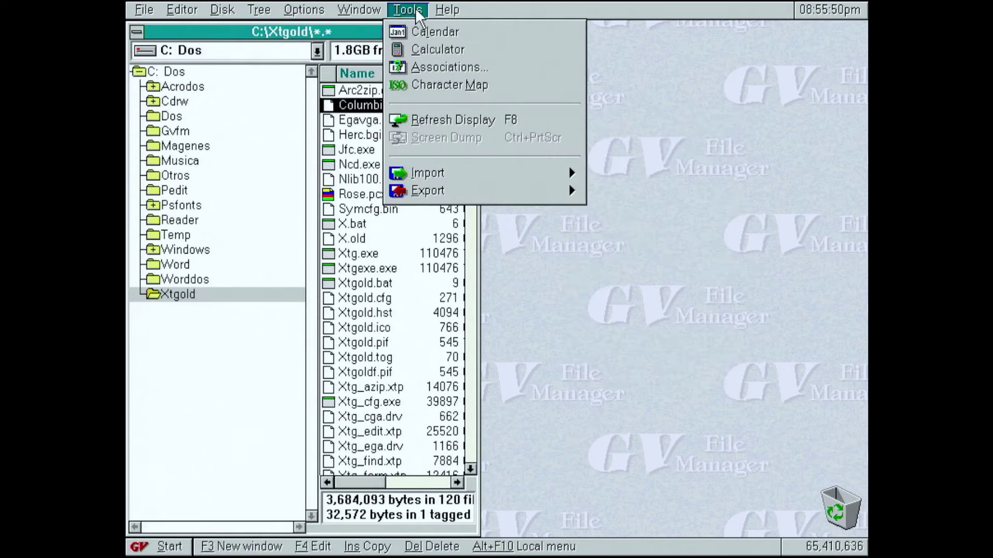
pyautogui.click(438, 48)
pyautogui.moveTo(287, 76); pyautogui.dragTo(672, 106)
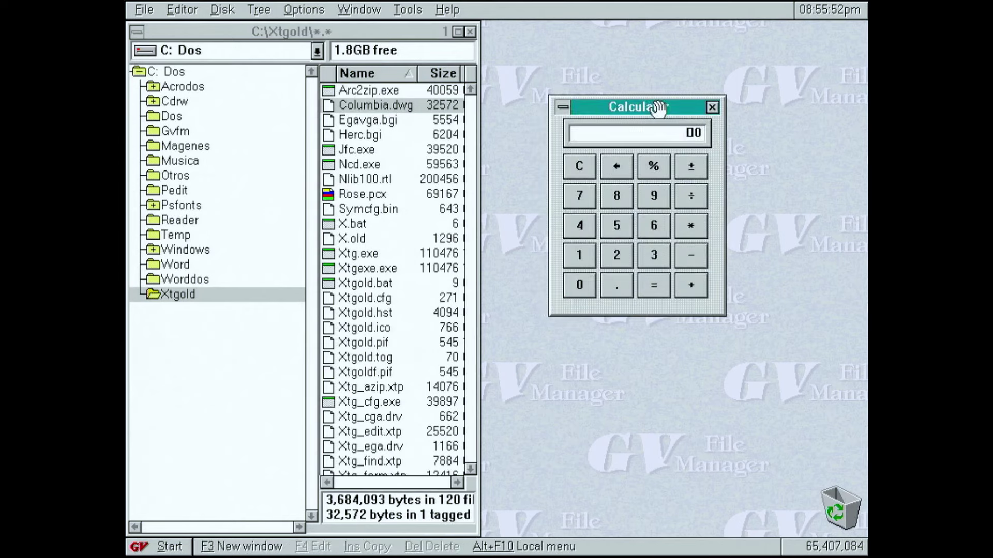
pyautogui.click(714, 108)
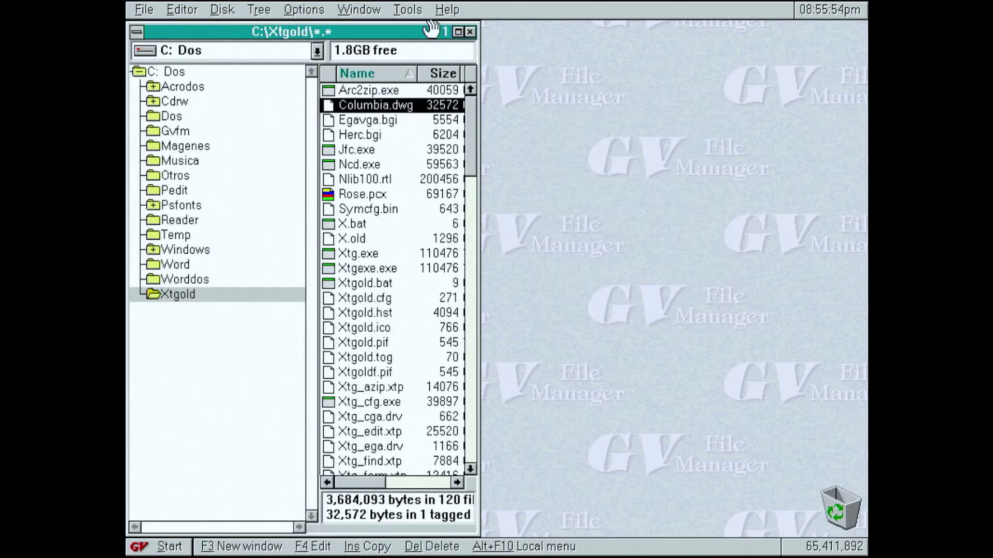
# Step: Show the File type Associations list and move it to the middle of the desktop
pyautogui.click(406, 11)
pyautogui.click(446, 66)
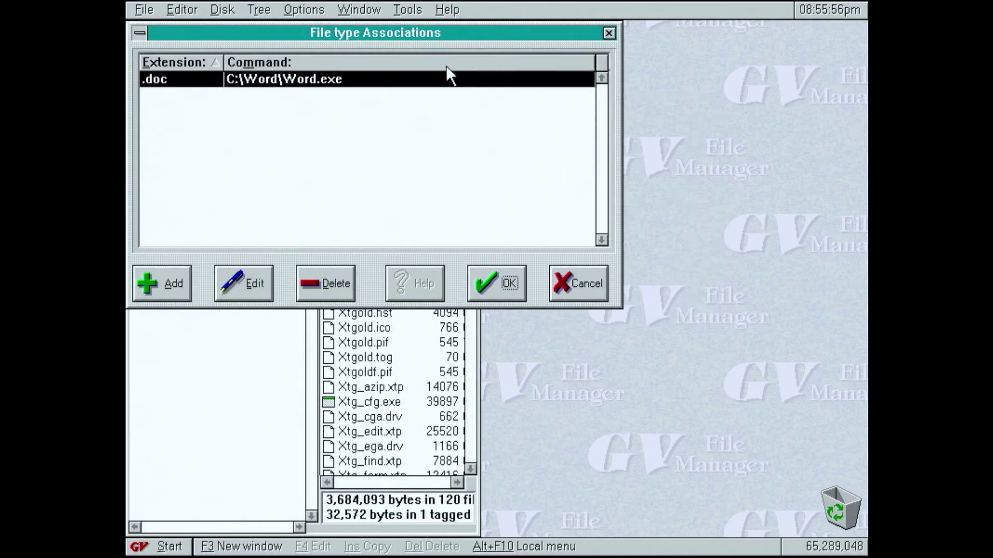
pyautogui.moveTo(356, 34); pyautogui.dragTo(525, 153)
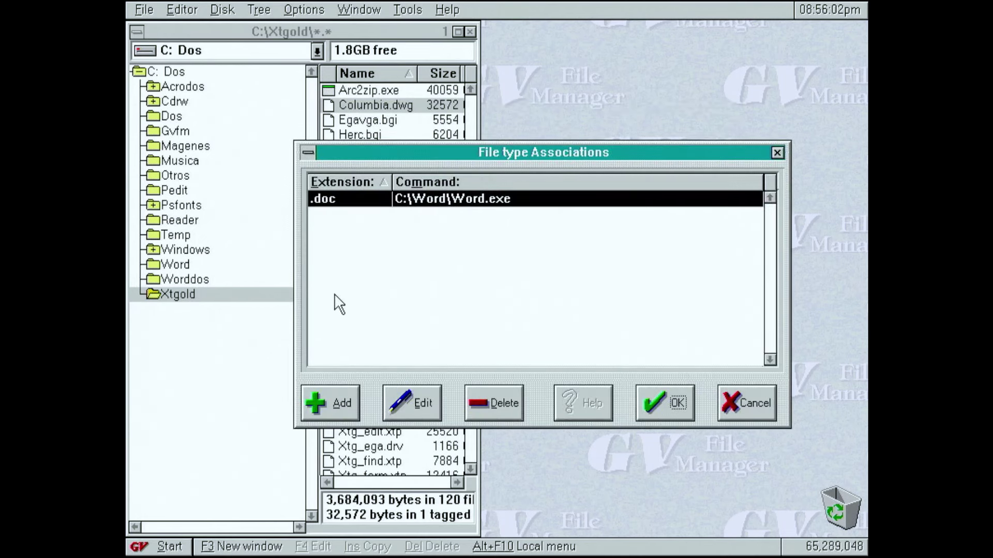
# Step: Show the form for a new association, enter only "." as its extension, and cancel without adding it
pyautogui.click(339, 408)
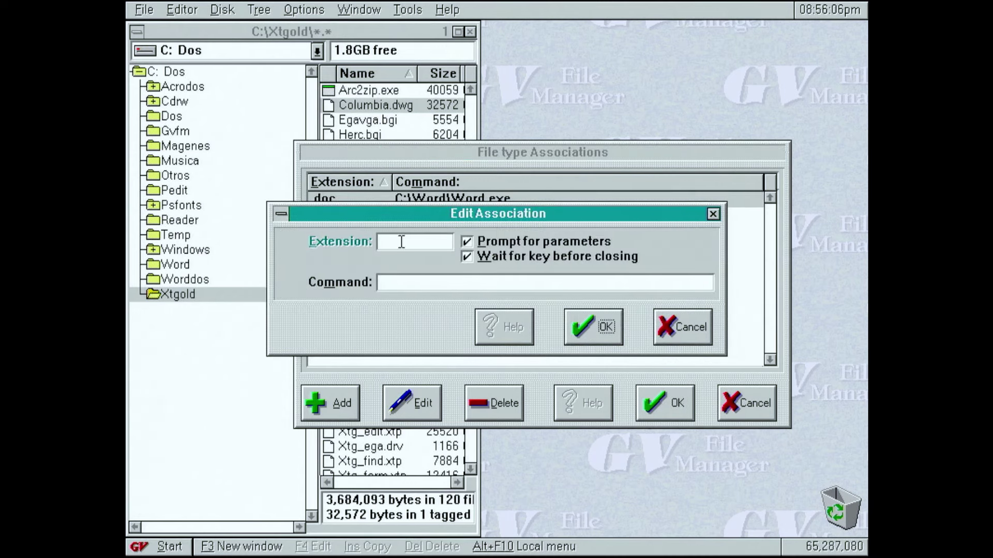
pyautogui.write('.')
pyautogui.click(386, 283)
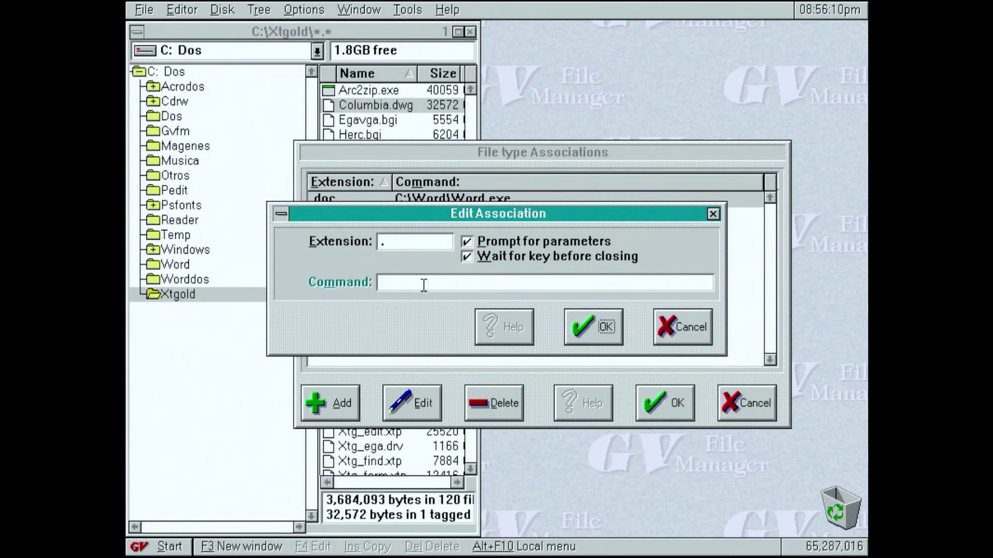
pyautogui.click(678, 329)
pyautogui.click(659, 339)
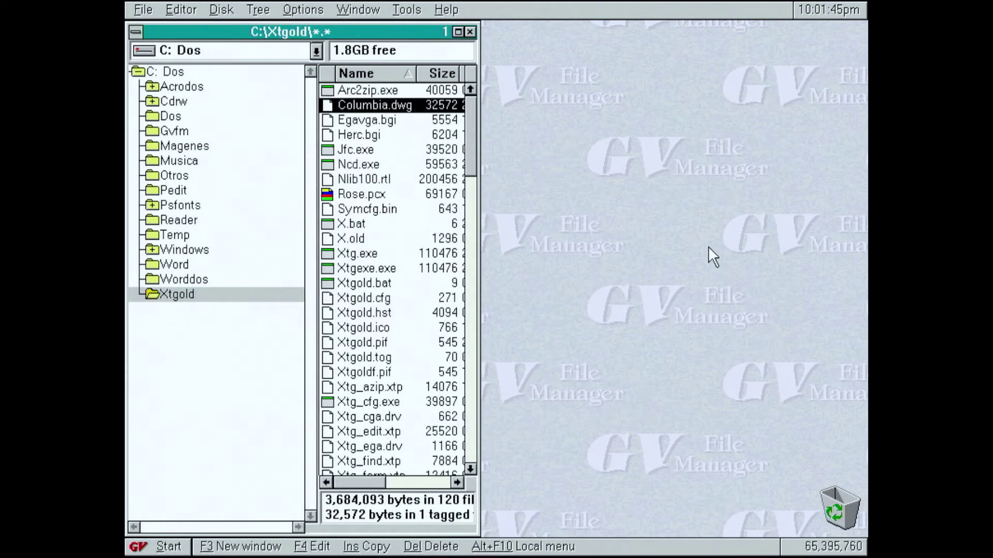
# Step: Show the Character Map of the GV System font and place it near the middle of the desktop
pyautogui.click(404, 9)
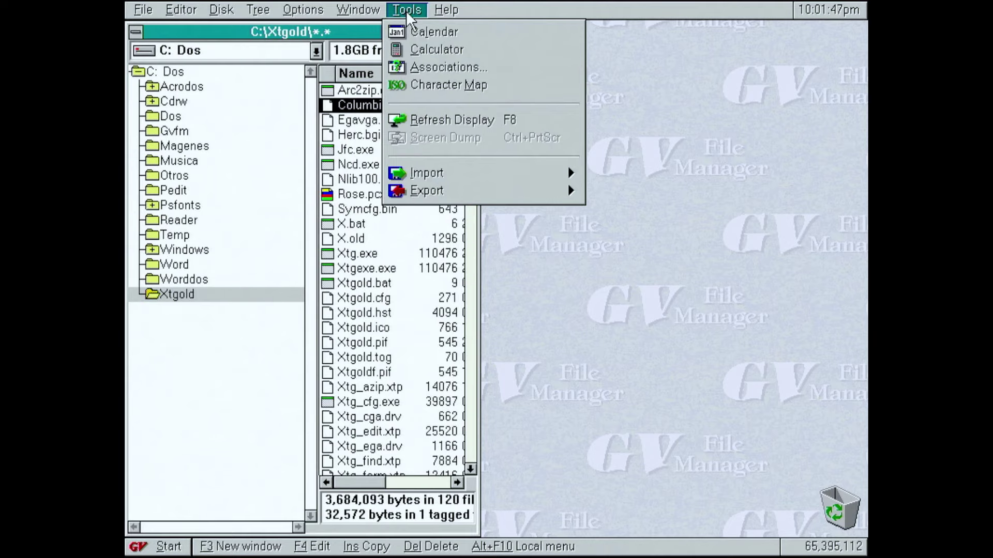
pyautogui.click(451, 85)
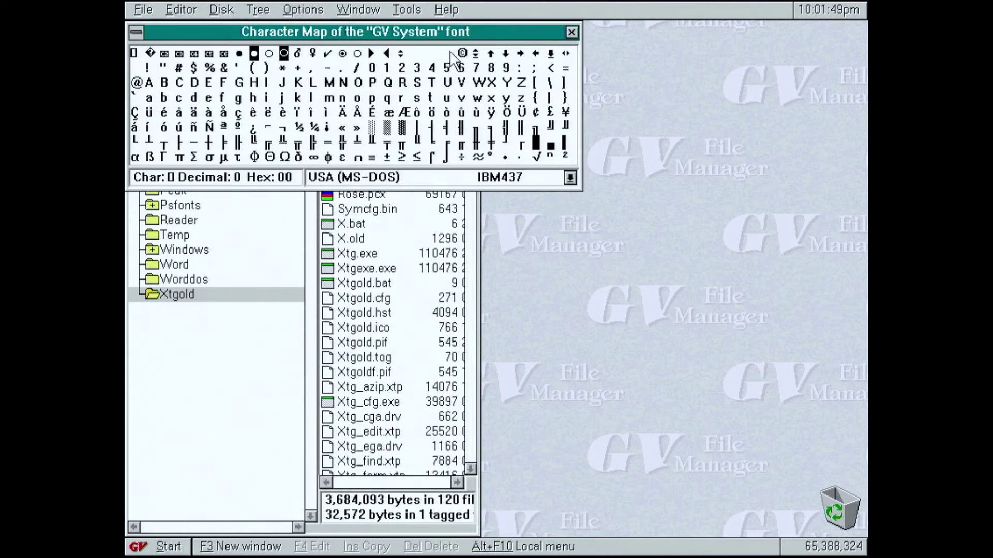
pyautogui.hotkey('ctrl', 'F7')
pyautogui.press('Return')
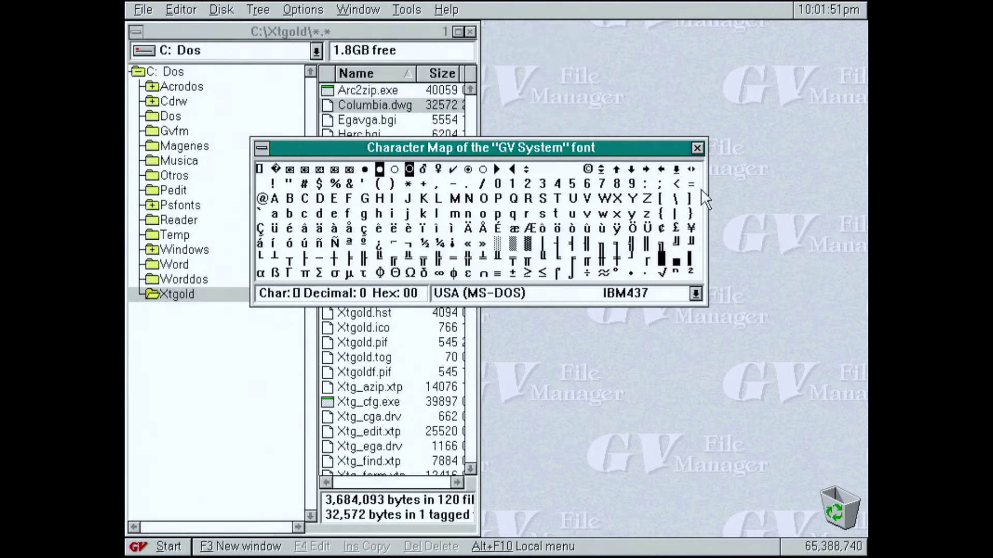
# Step: View the Character Map's list of code pages without changing it, inspect the character E and close the map
pyautogui.click(693, 293)
pyautogui.click(694, 293)
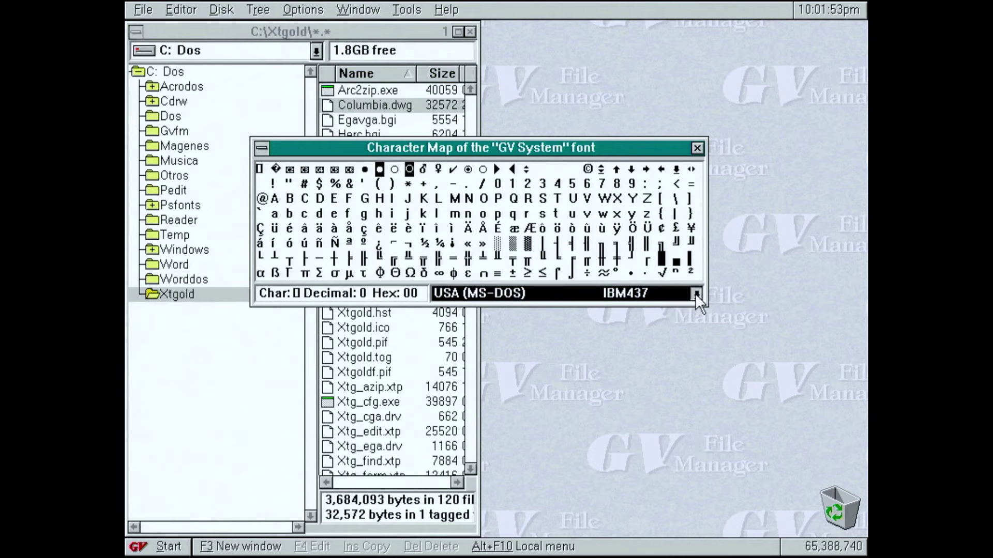
pyautogui.click(695, 293)
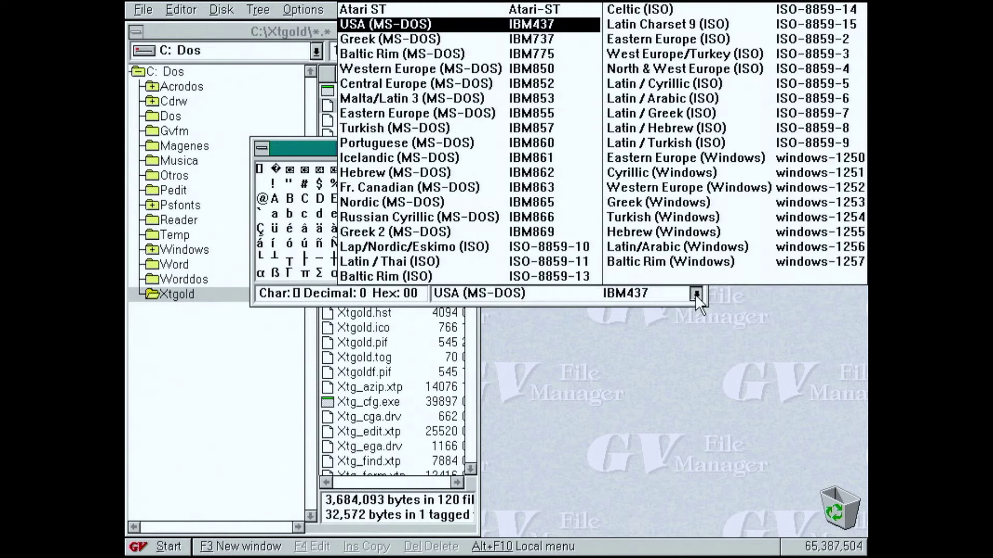
pyautogui.click(312, 235)
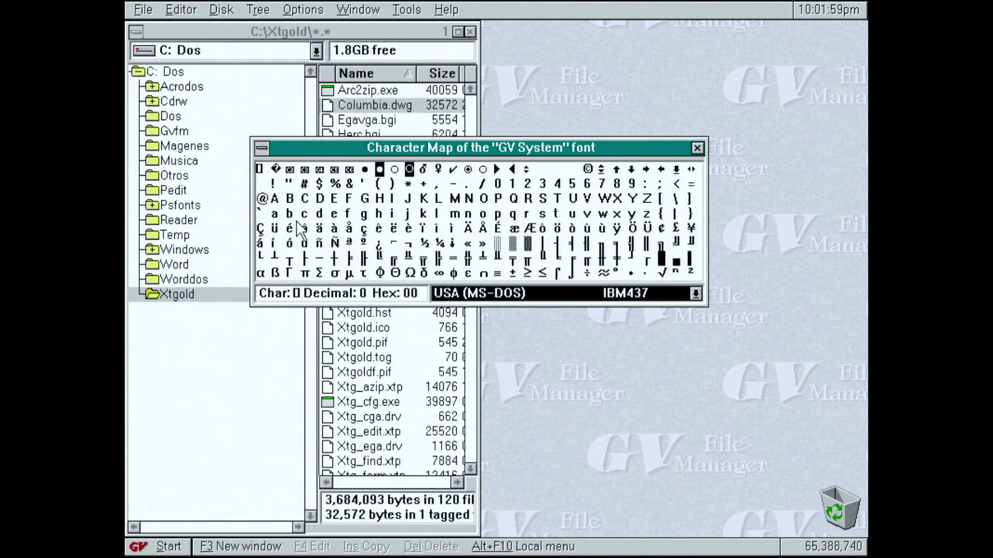
pyautogui.click(331, 201)
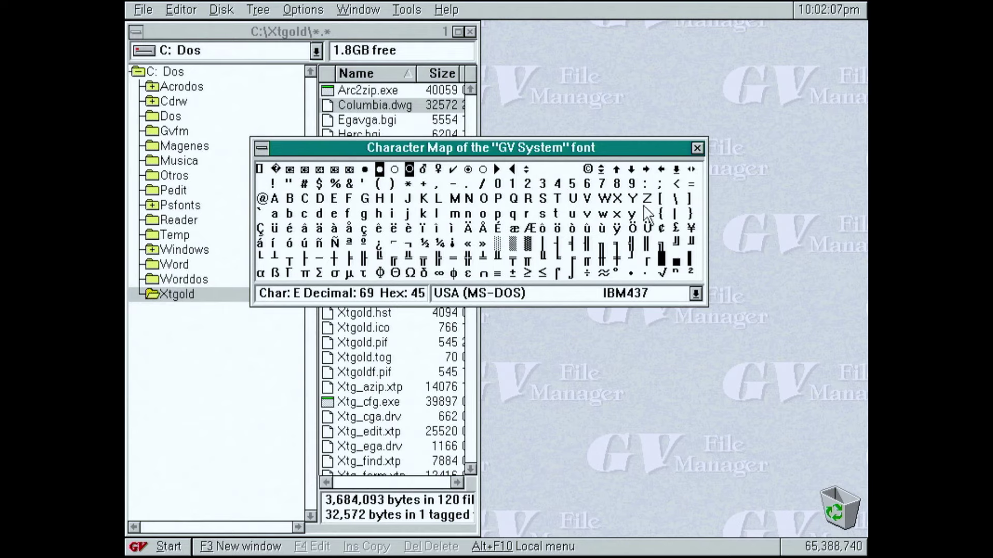
pyautogui.click(696, 148)
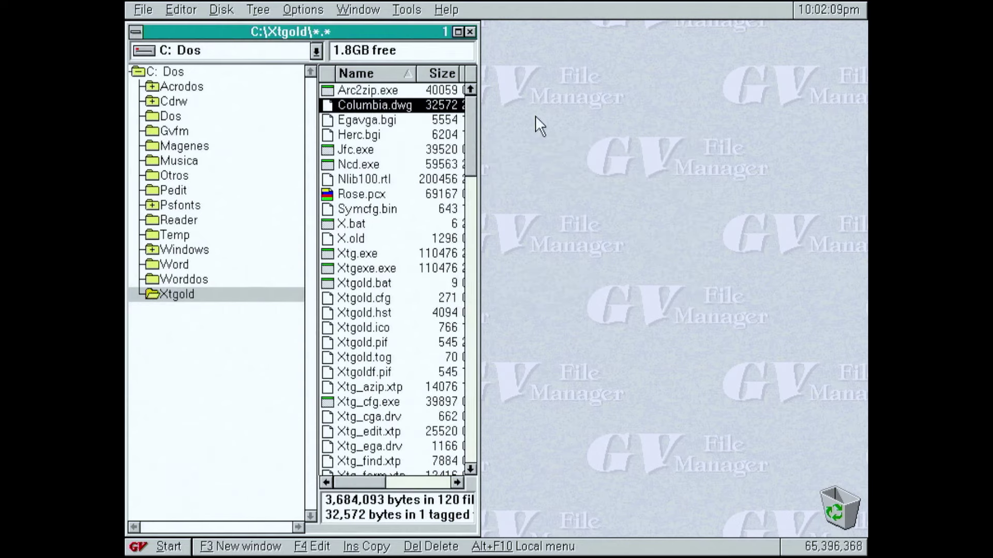
# Step: Refresh the display and view which items can be imported and exported
pyautogui.click(405, 11)
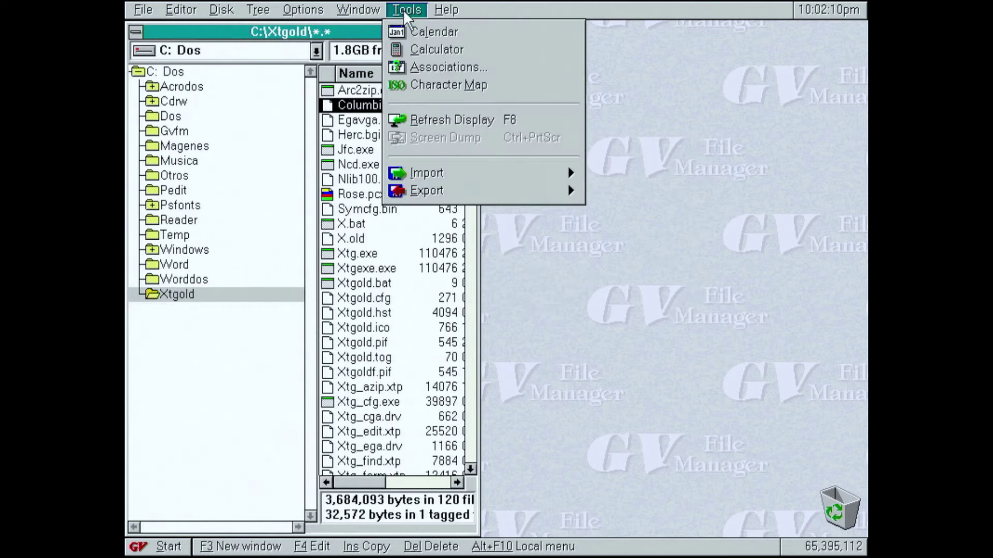
pyautogui.click(439, 120)
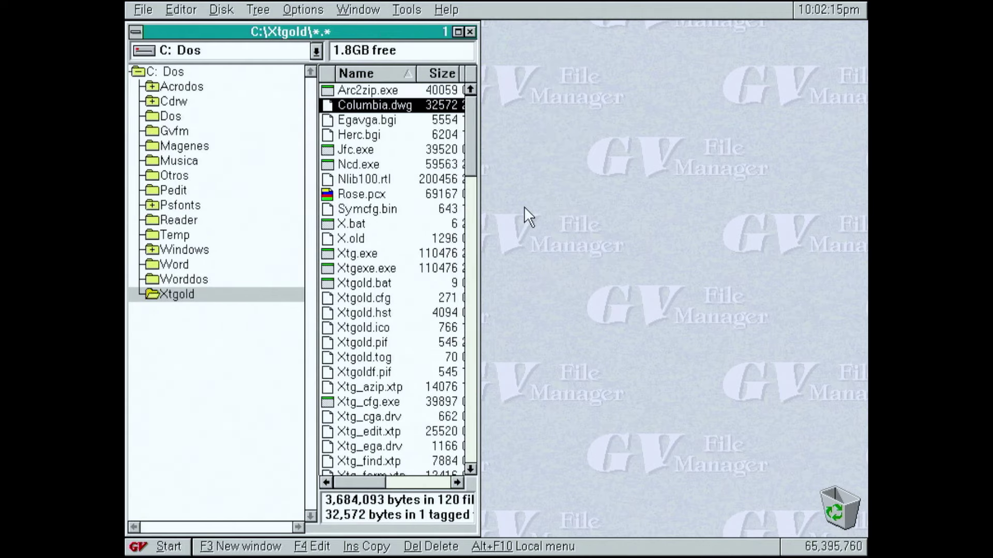
pyautogui.click(399, 7)
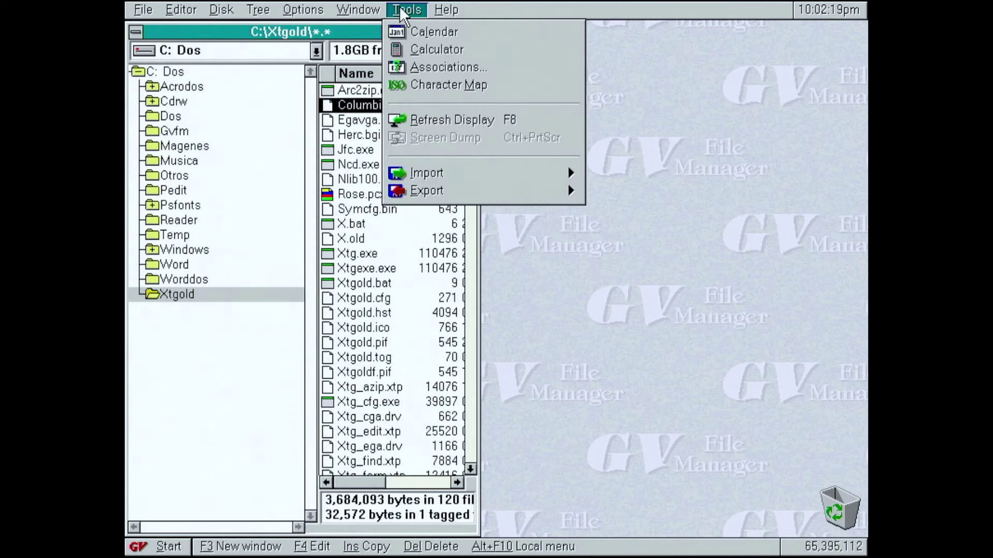
pyautogui.moveTo(420, 168)
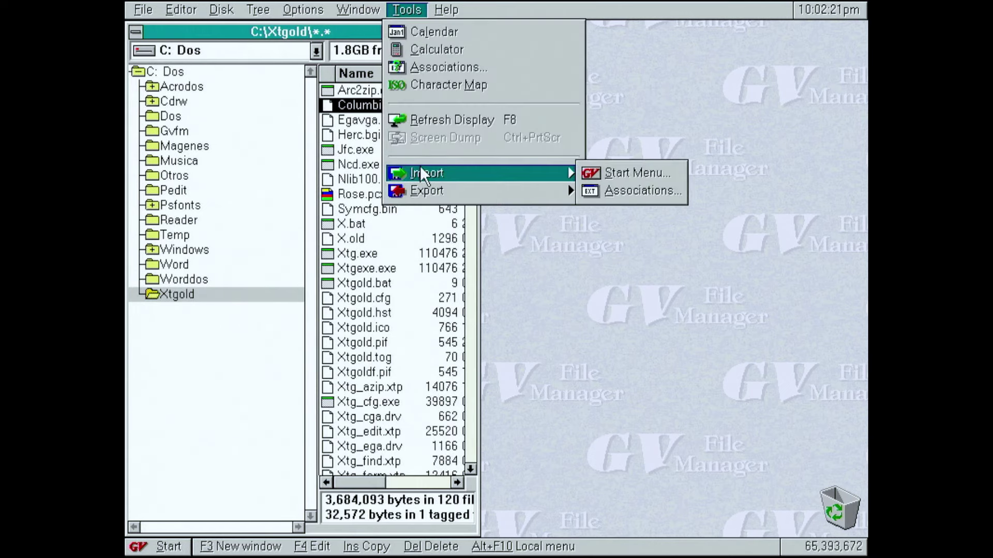
pyautogui.moveTo(459, 195)
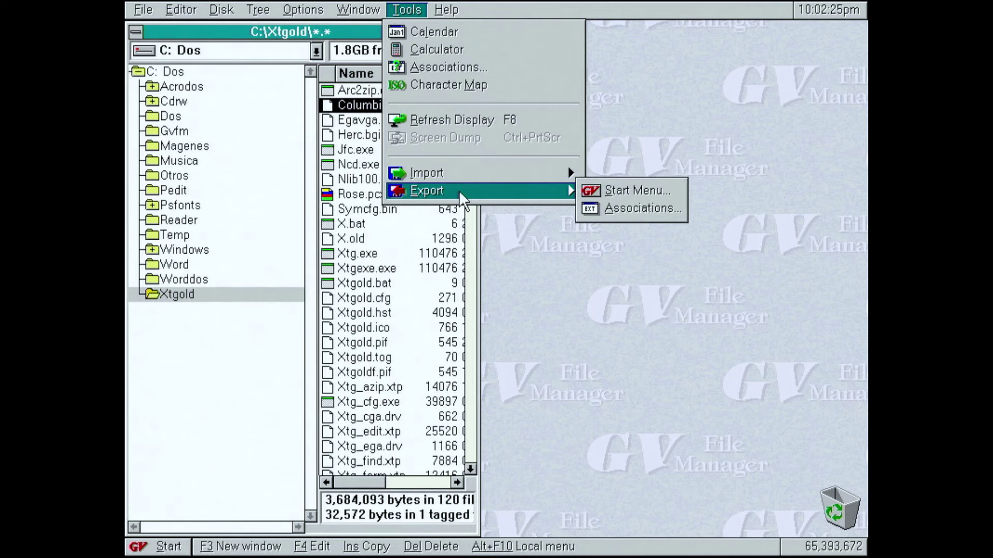
# Step: Review the Start menu entries and the File type Associations list, and leave both unchanged
pyautogui.click(155, 548)
pyautogui.click(155, 548)
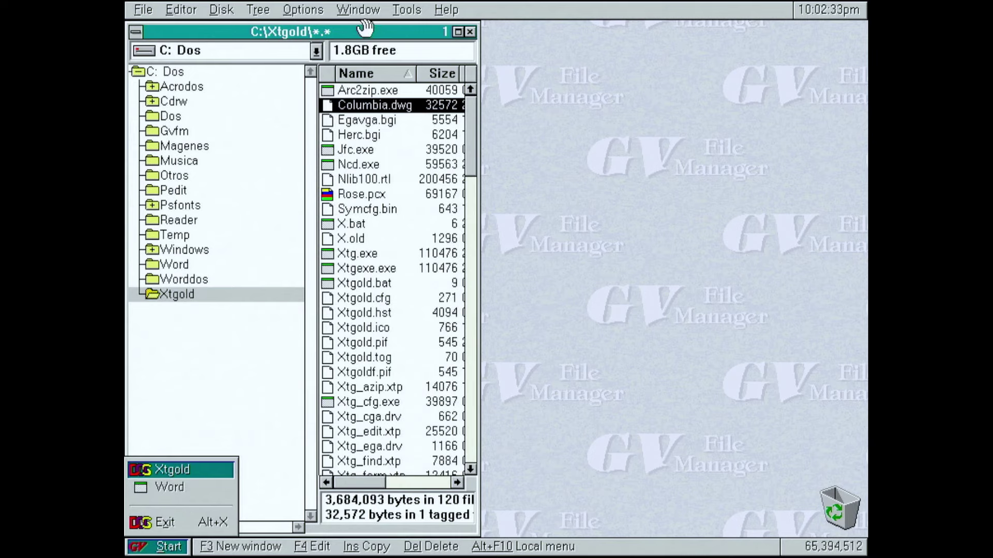
pyautogui.click(402, 8)
pyautogui.click(402, 8)
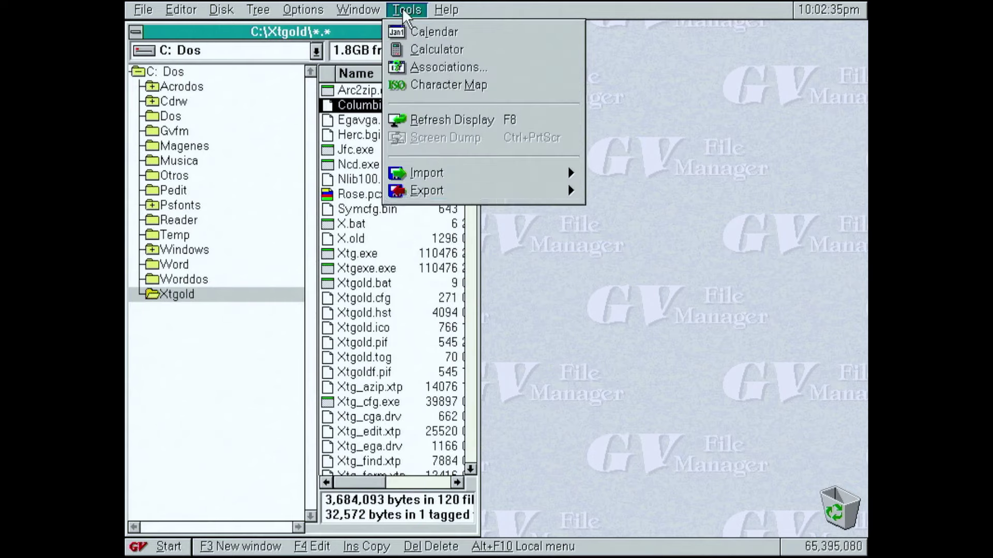
pyautogui.click(439, 63)
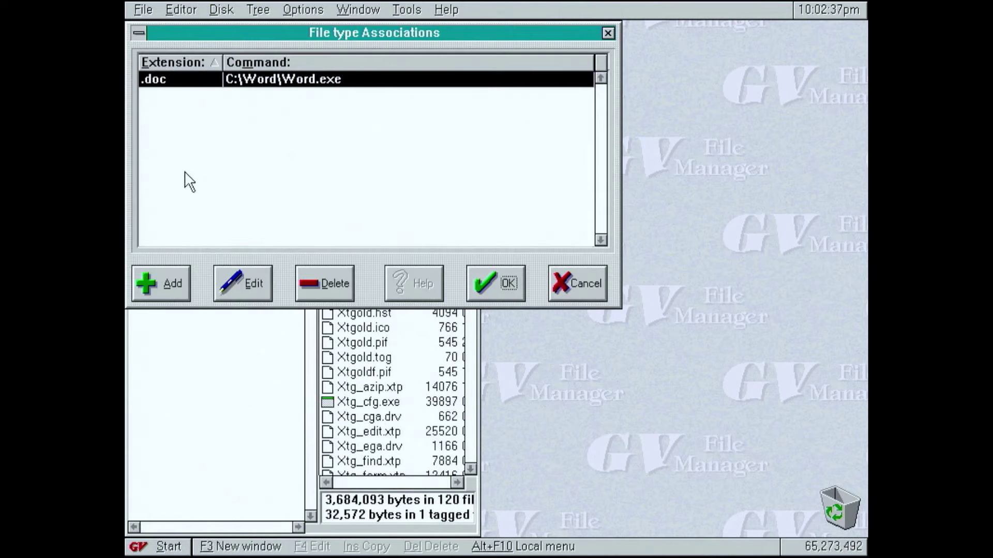
pyautogui.click(586, 293)
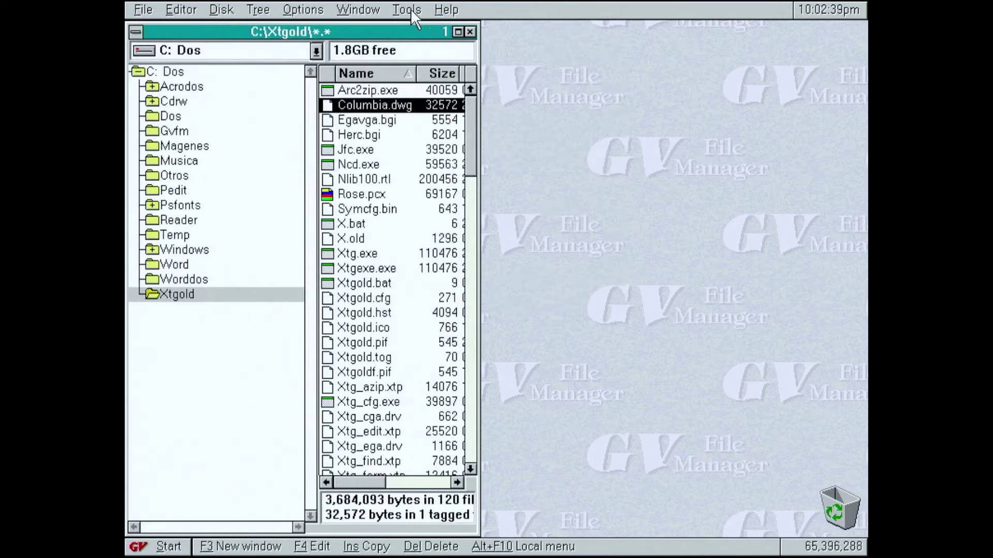
# Step: Show the Start menu export dialog, cancel it without saving and view the import options again
pyautogui.click(411, 11)
pyautogui.moveTo(432, 196)
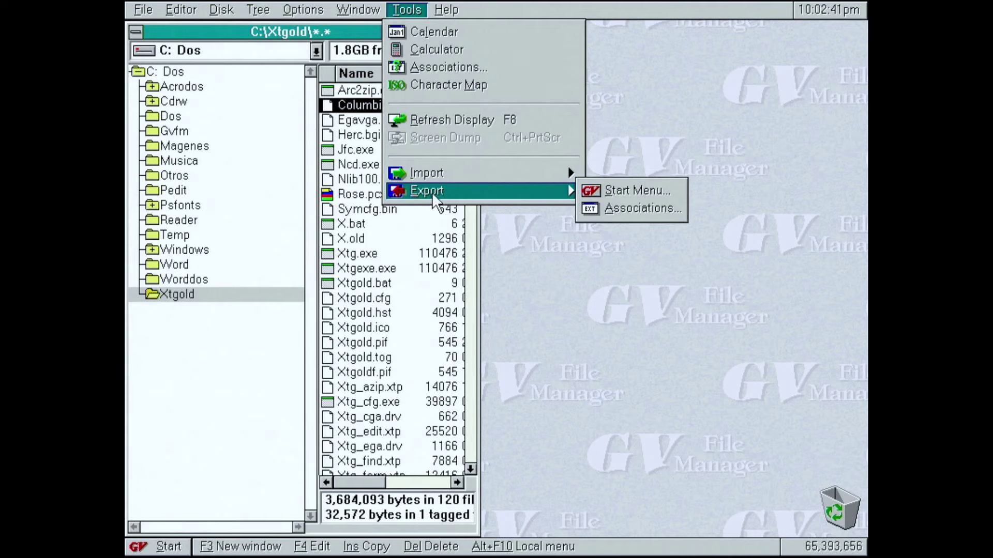
pyautogui.click(653, 191)
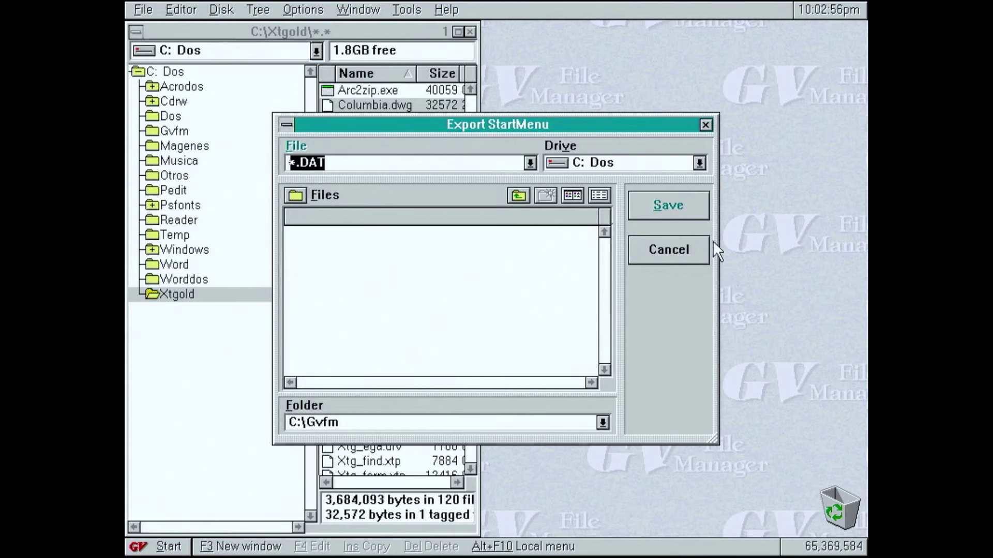
pyautogui.click(696, 250)
pyautogui.click(401, 11)
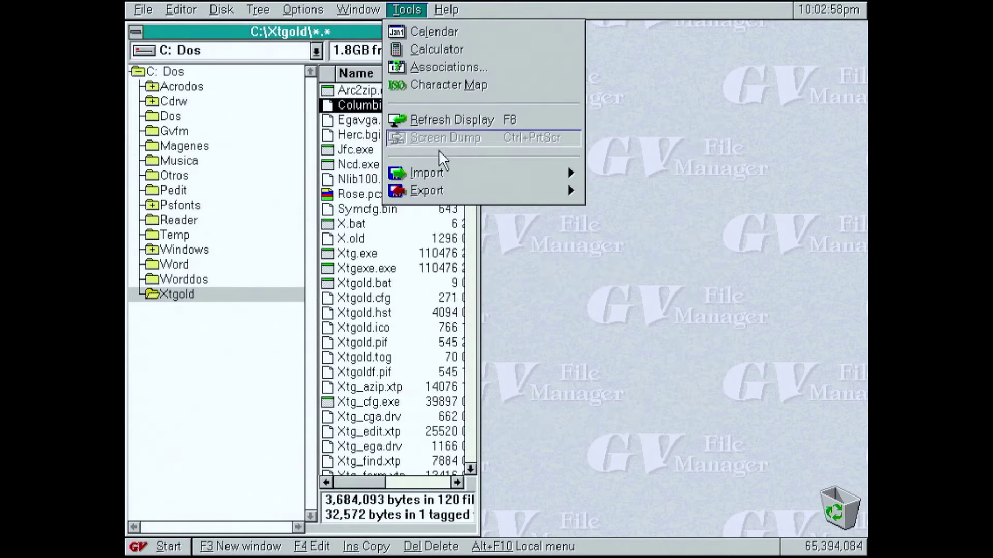
pyautogui.moveTo(449, 175)
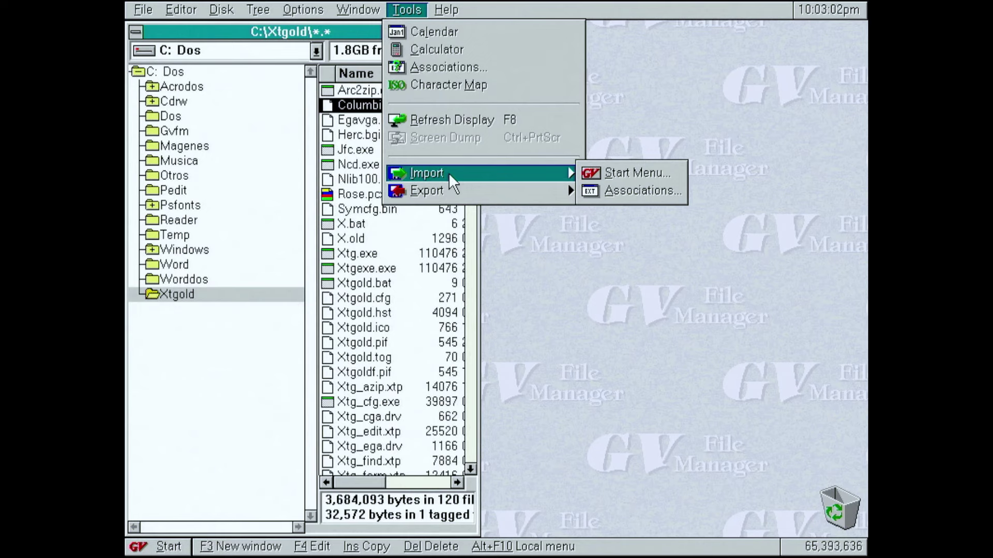
# Step: Open a second browser window on the Xtgold folder
pyautogui.click(353, 14)
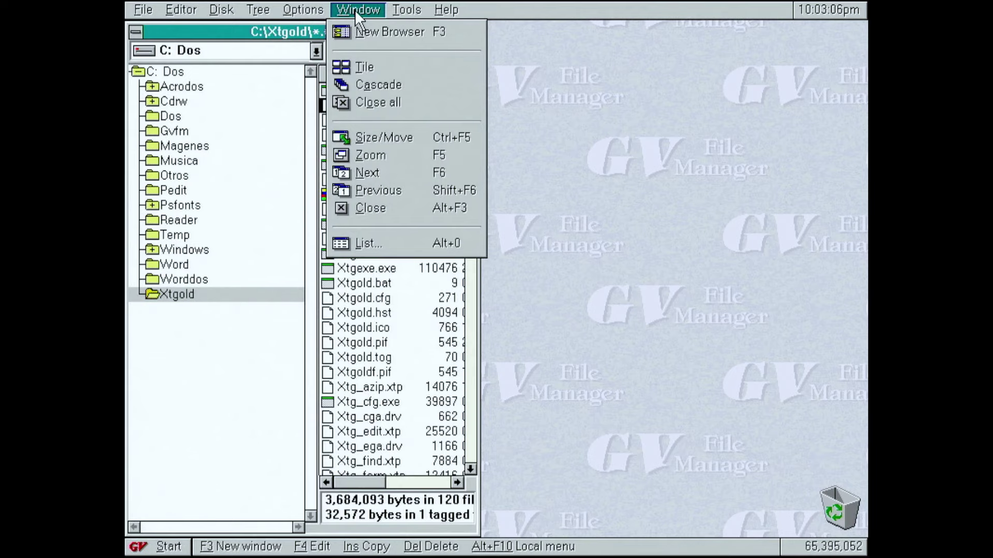
pyautogui.click(372, 33)
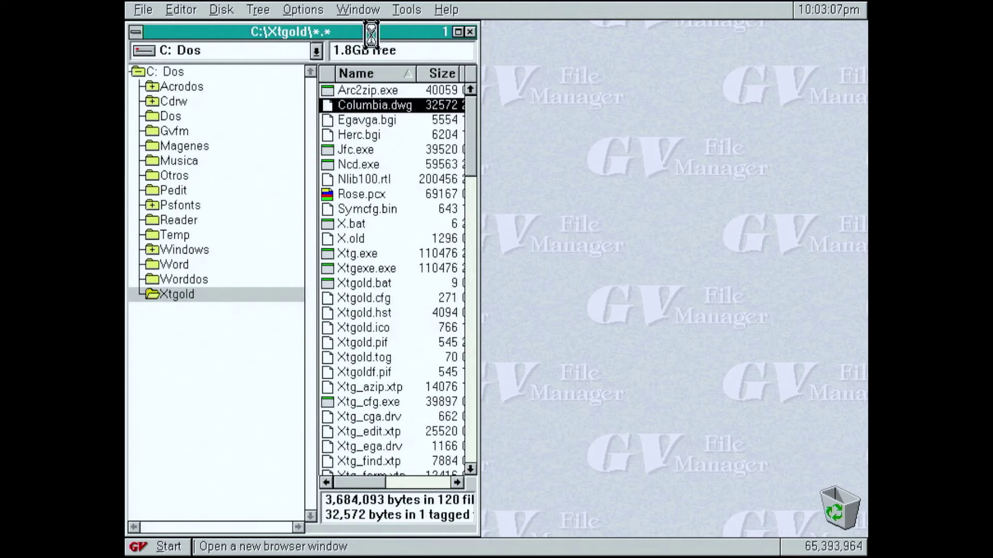
pyautogui.click(412, 177)
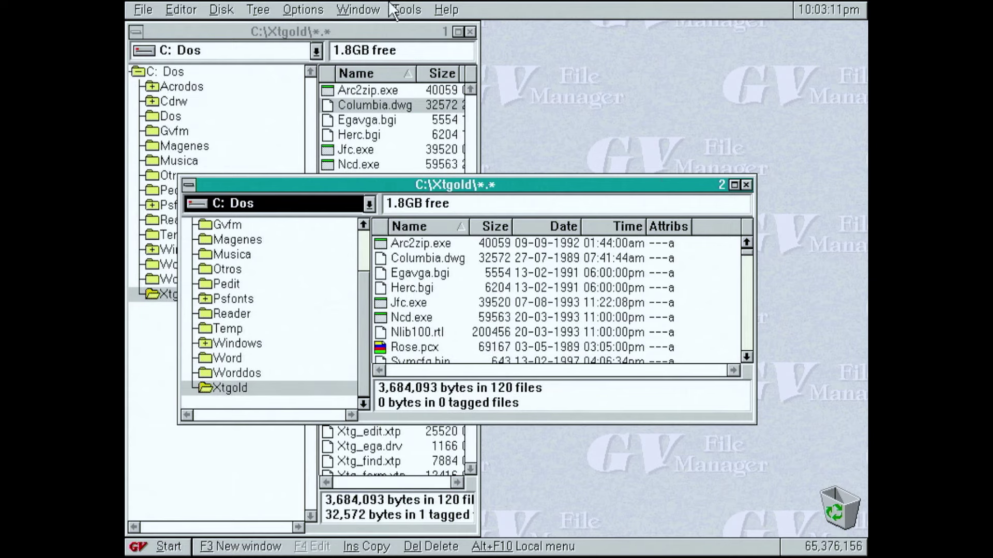
# Step: Tile the two browser windows side by side, and rearrange them in an overlapping cascade
pyautogui.click(372, 9)
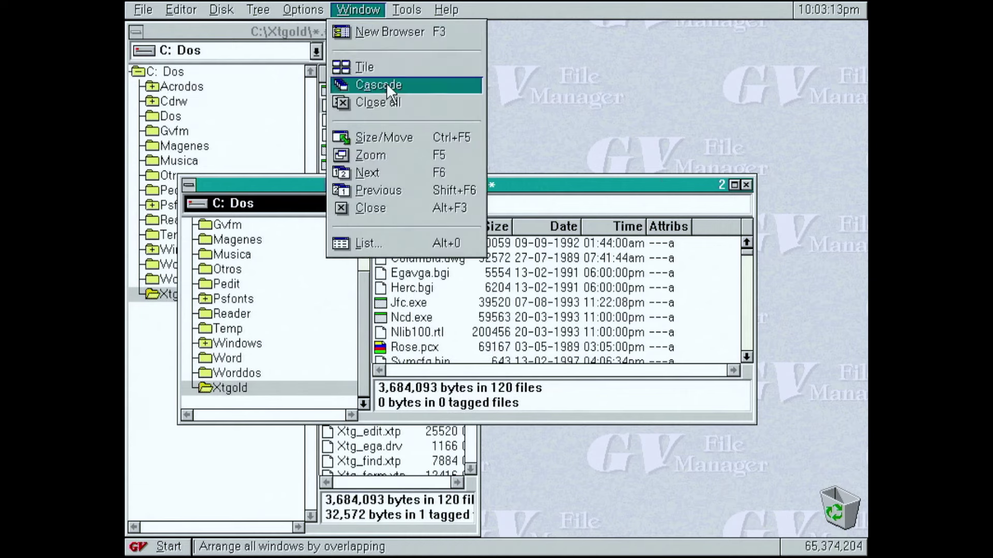
pyautogui.click(365, 65)
pyautogui.click(358, 9)
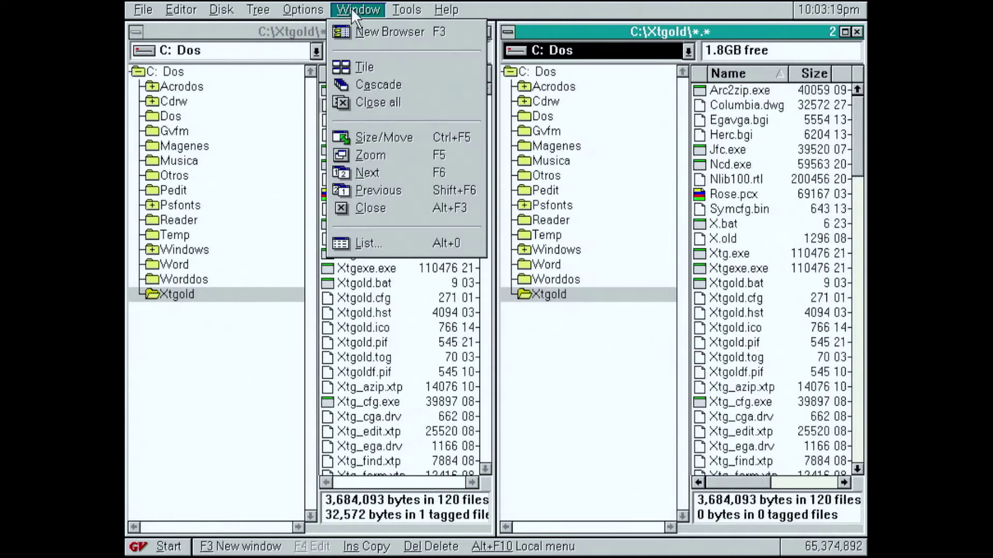
pyautogui.click(369, 83)
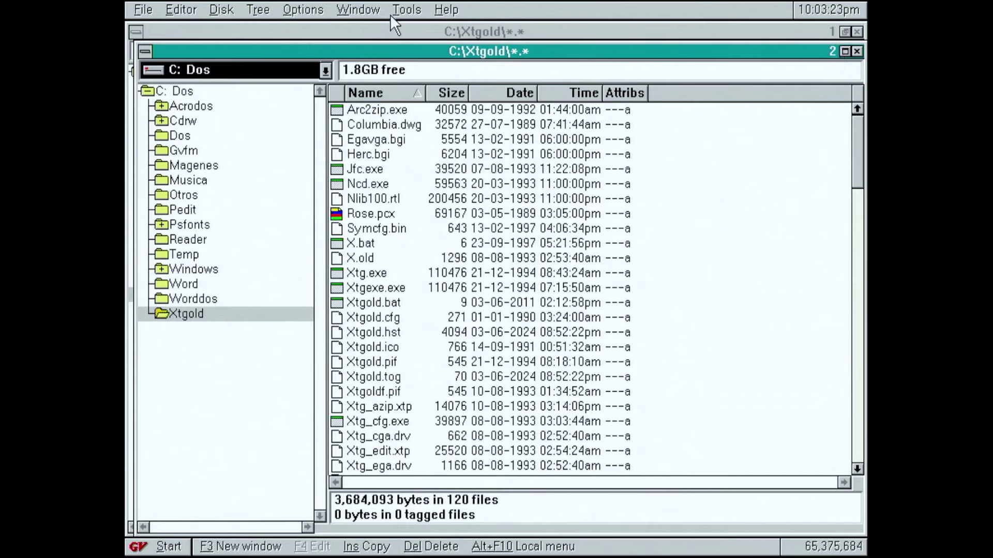
# Step: Switch to the previous browser window and return to the second one with the Next command
pyautogui.click(362, 10)
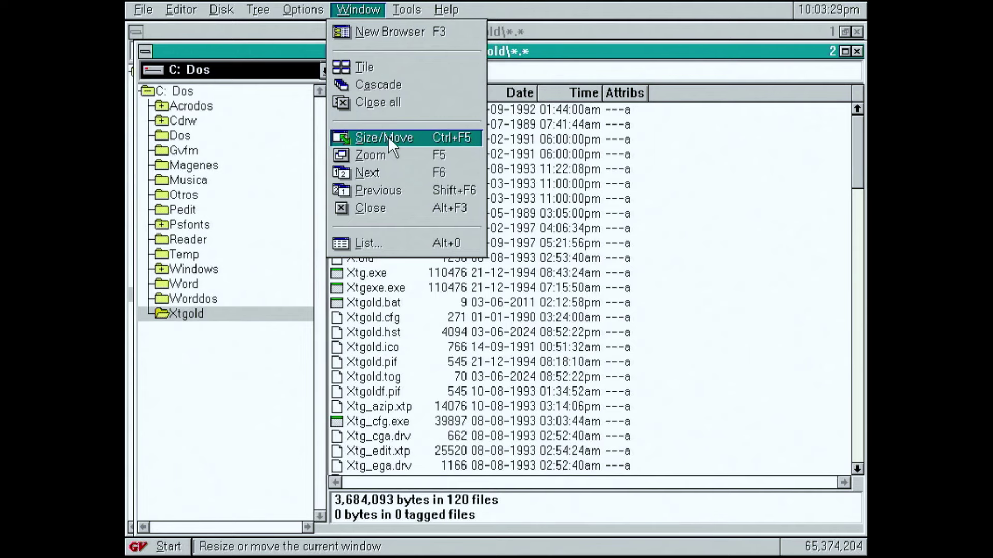
pyautogui.click(384, 190)
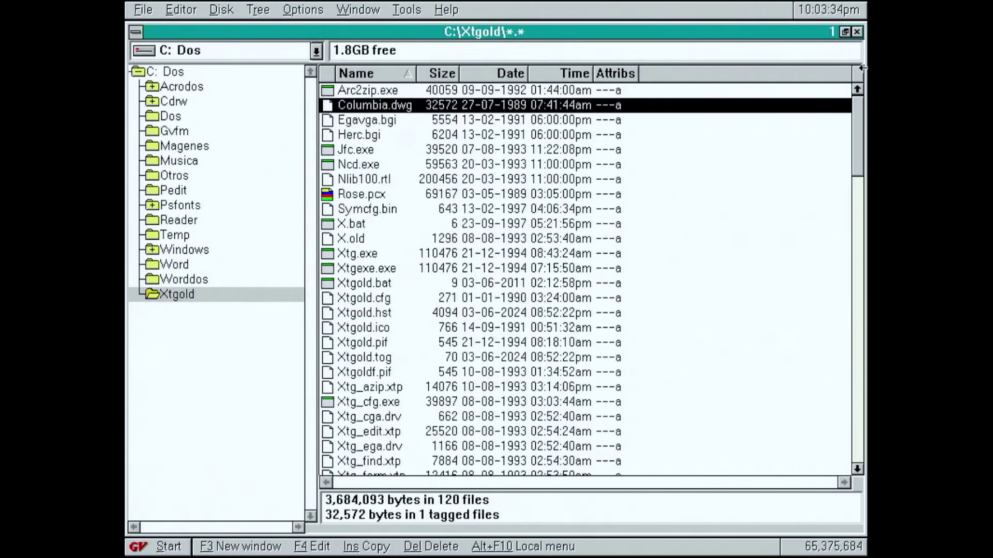
pyautogui.click(370, 8)
pyautogui.click(377, 179)
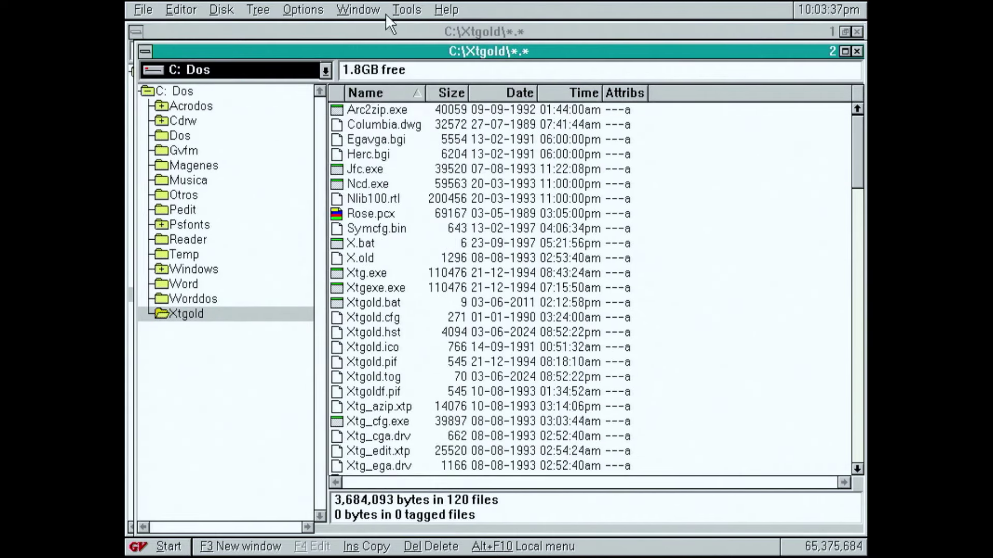
# Step: Move the Xtgold browser window aside and open the Musica folder in the window behind it
pyautogui.click(357, 9)
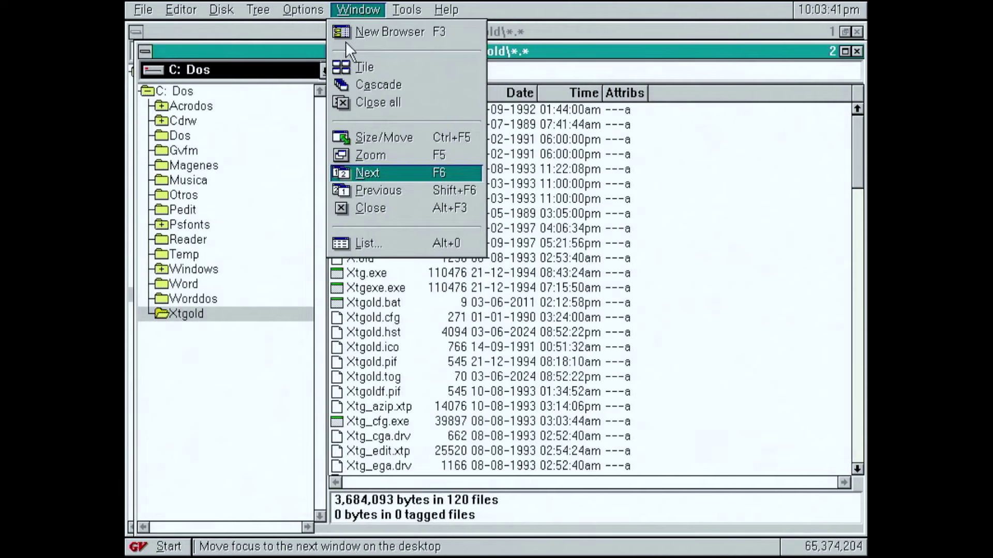
pyautogui.click(251, 51)
pyautogui.moveTo(251, 52); pyautogui.dragTo(411, 91)
pyautogui.click(179, 160)
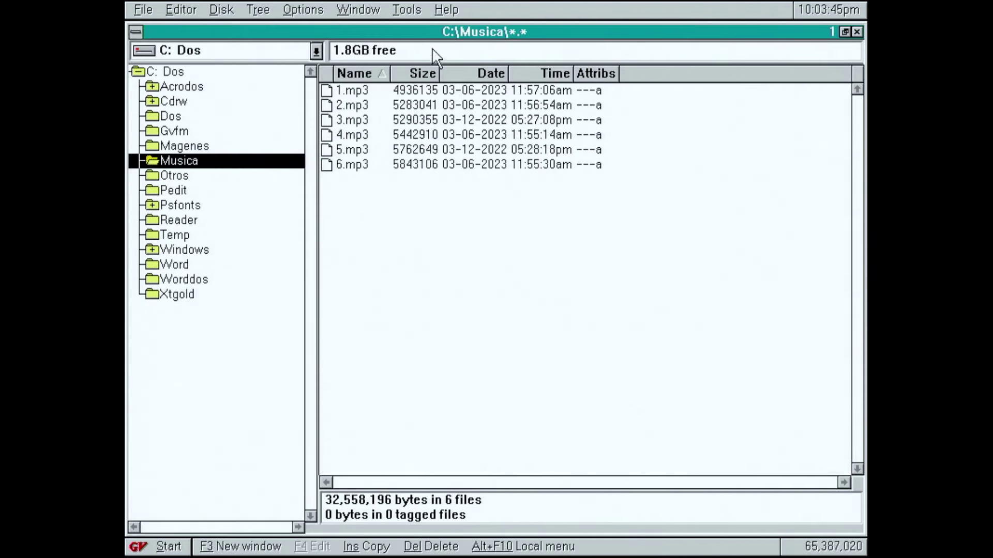
# Step: Bring the Xtgold browser window back to the front with the Previous command
pyautogui.click(396, 10)
pyautogui.click(362, 9)
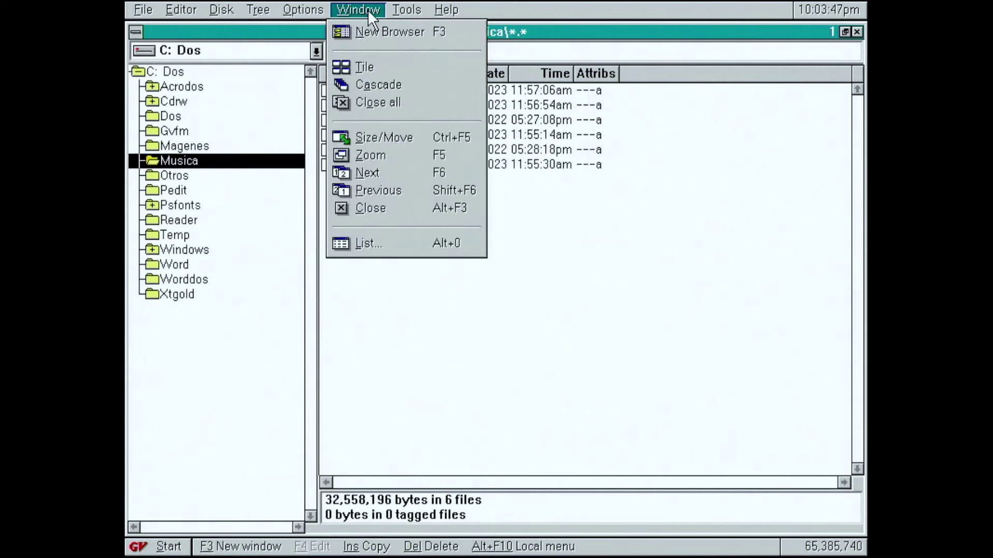
pyautogui.click(377, 189)
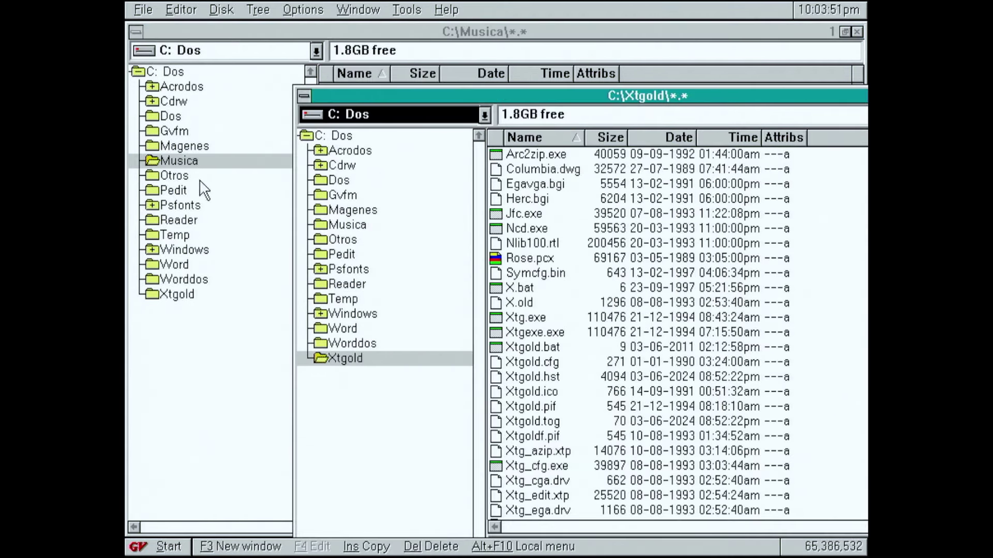
# Step: Show the list of open windows and switch to the C:\Musica window from it
pyautogui.click(371, 10)
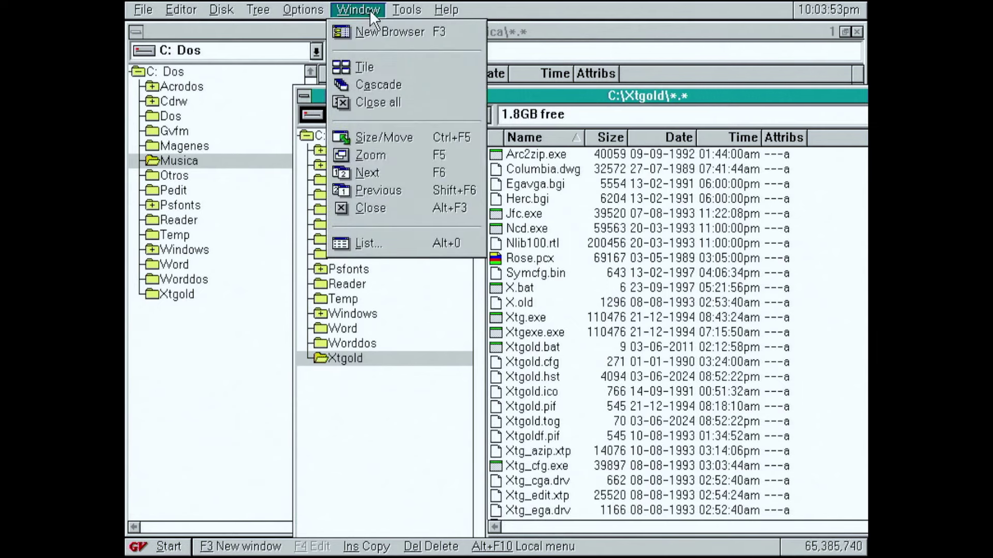
pyautogui.click(398, 245)
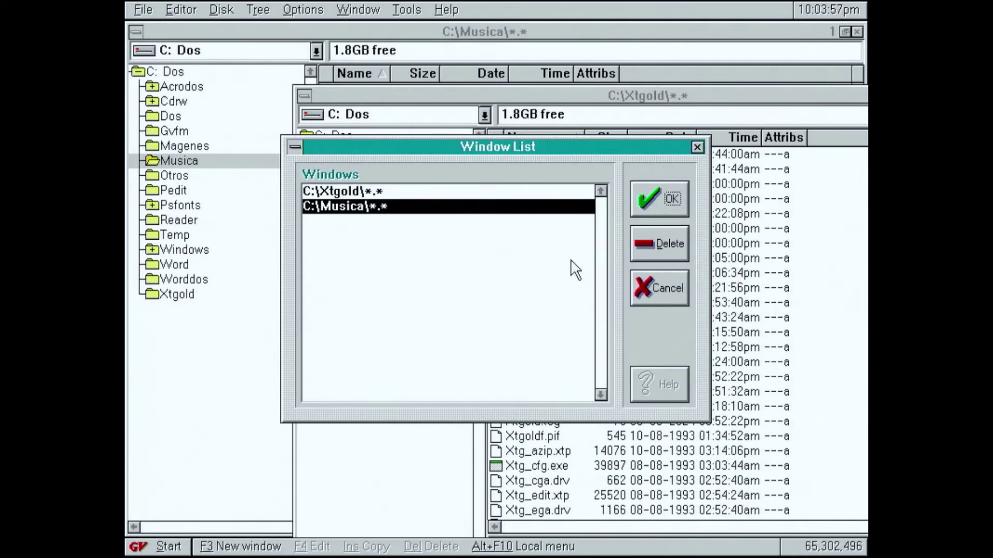
pyautogui.click(340, 192)
pyautogui.click(353, 208)
pyautogui.click(660, 198)
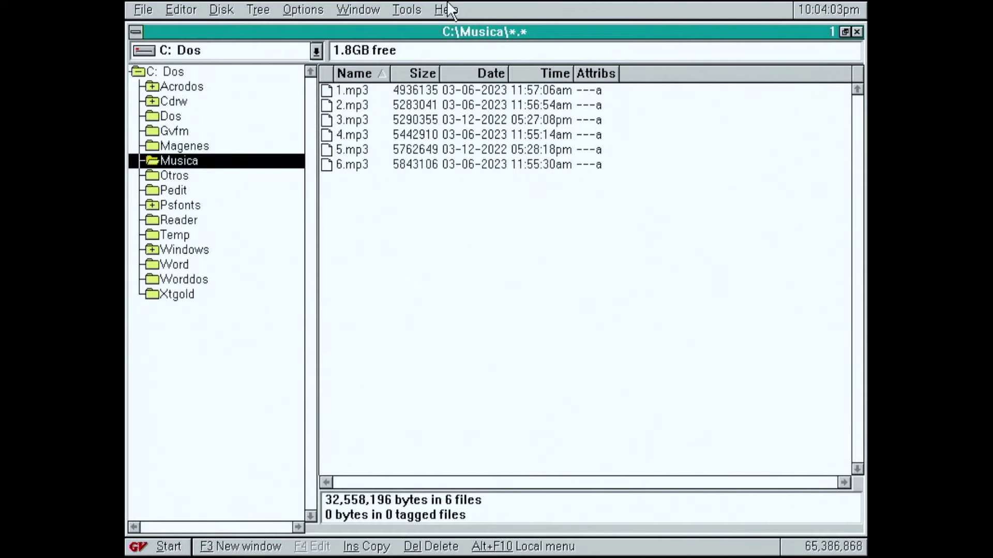
pyautogui.click(374, 10)
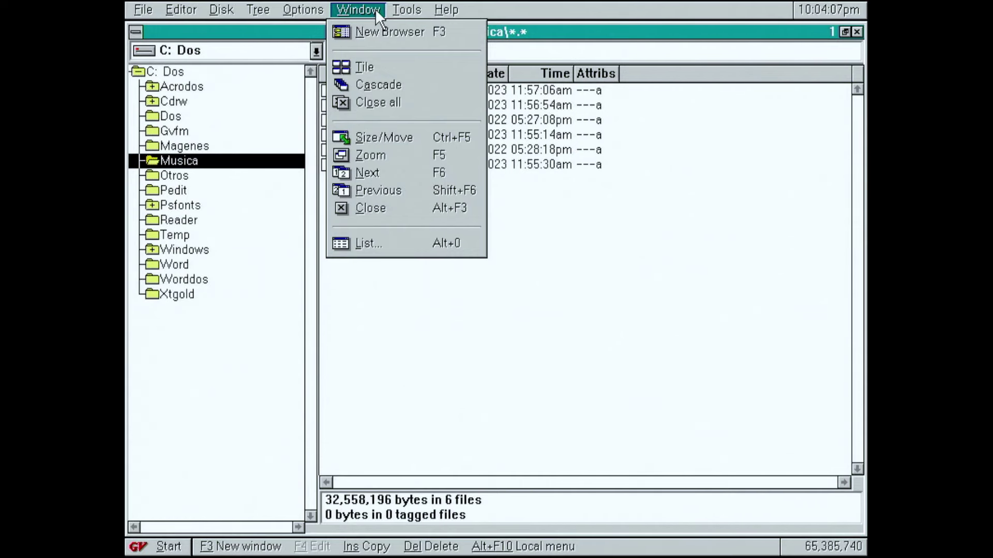
# Step: View the mouse settings for double-click speed, button reversal and sensitivity, and cancel without changes
pyautogui.click(309, 10)
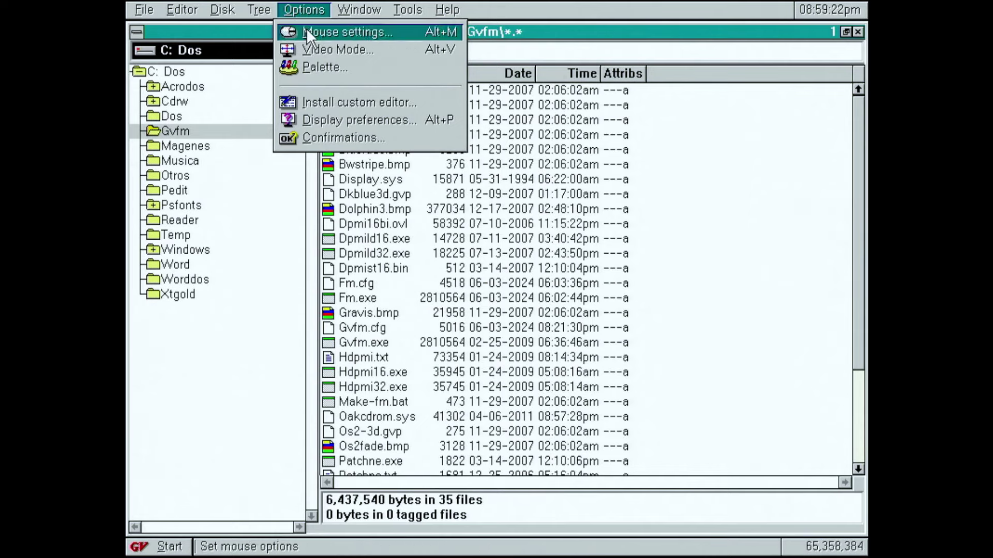
pyautogui.click(307, 31)
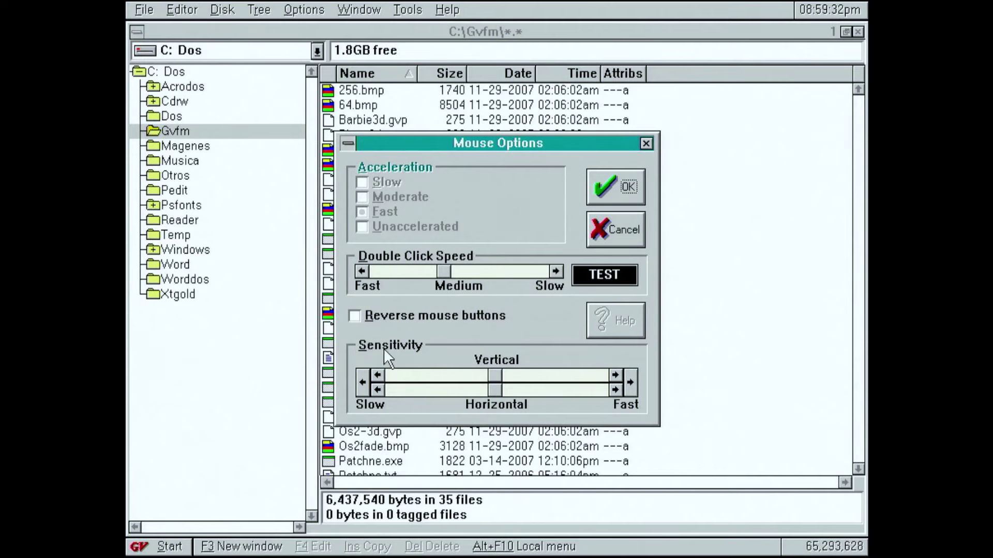
pyautogui.click(623, 230)
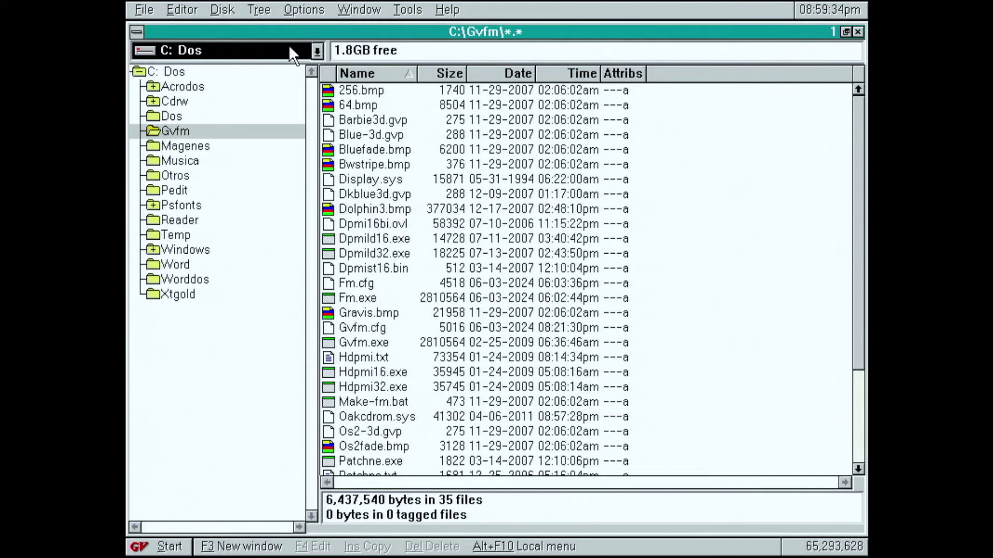
# Step: Open the video mode settings and view the available display drivers and colour depths
pyautogui.click(300, 11)
pyautogui.click(325, 51)
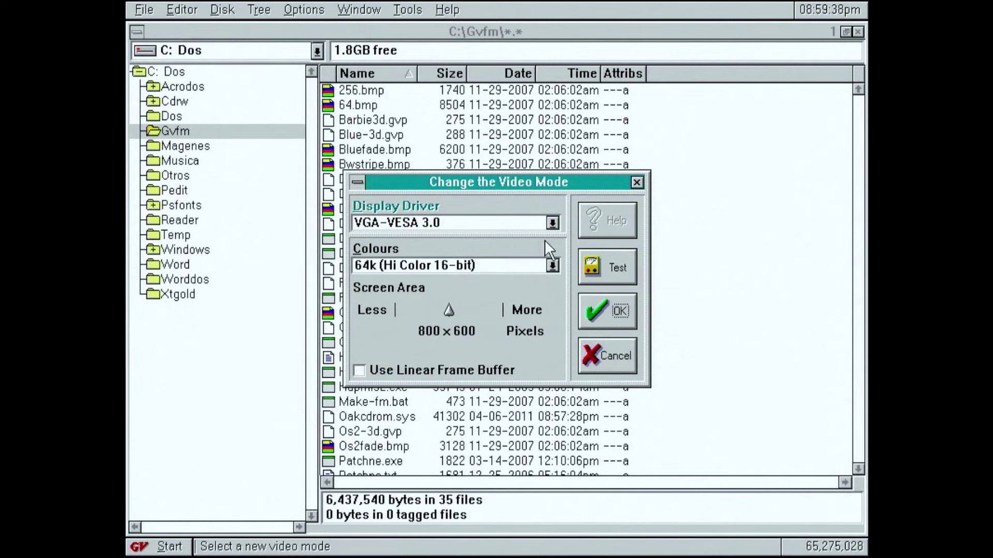
pyautogui.click(552, 223)
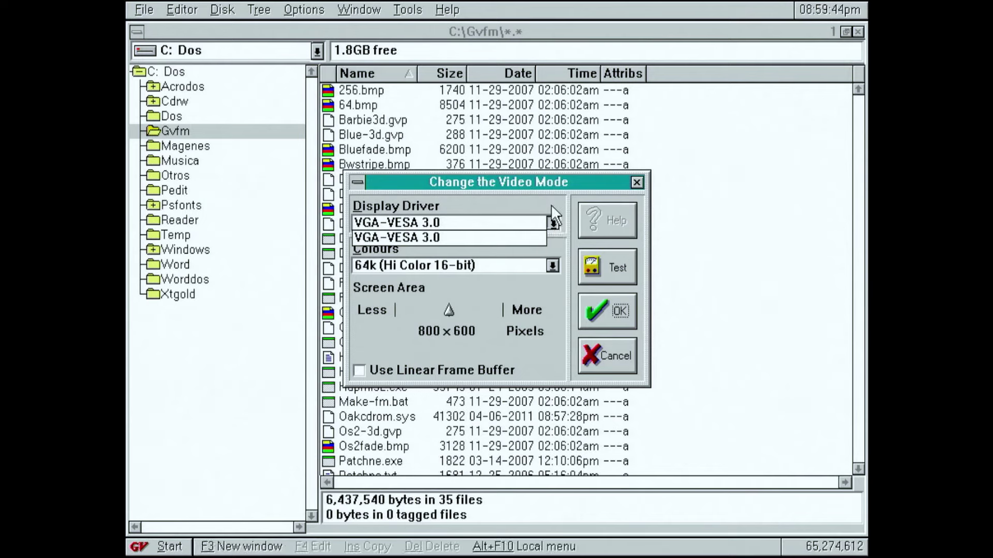
pyautogui.click(550, 203)
pyautogui.click(551, 265)
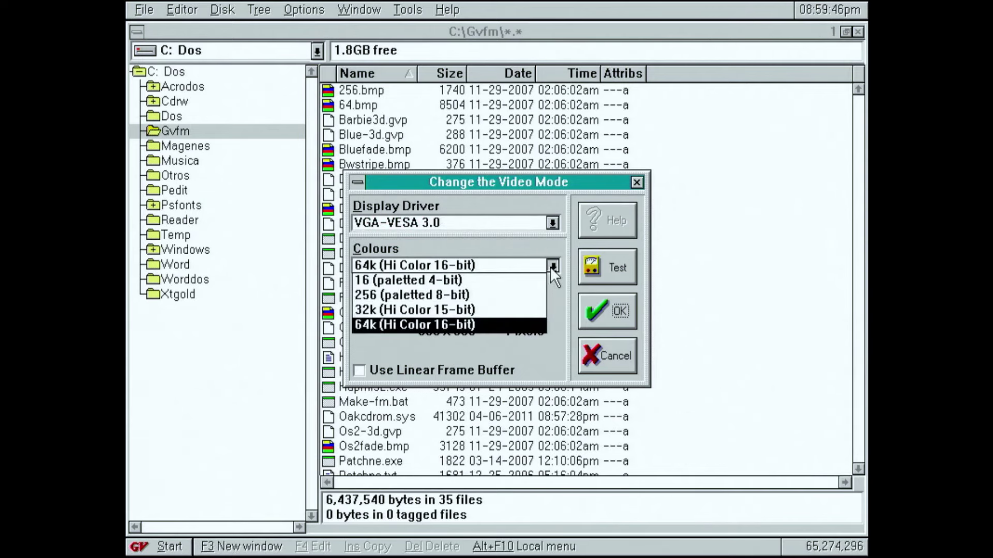
pyautogui.click(551, 266)
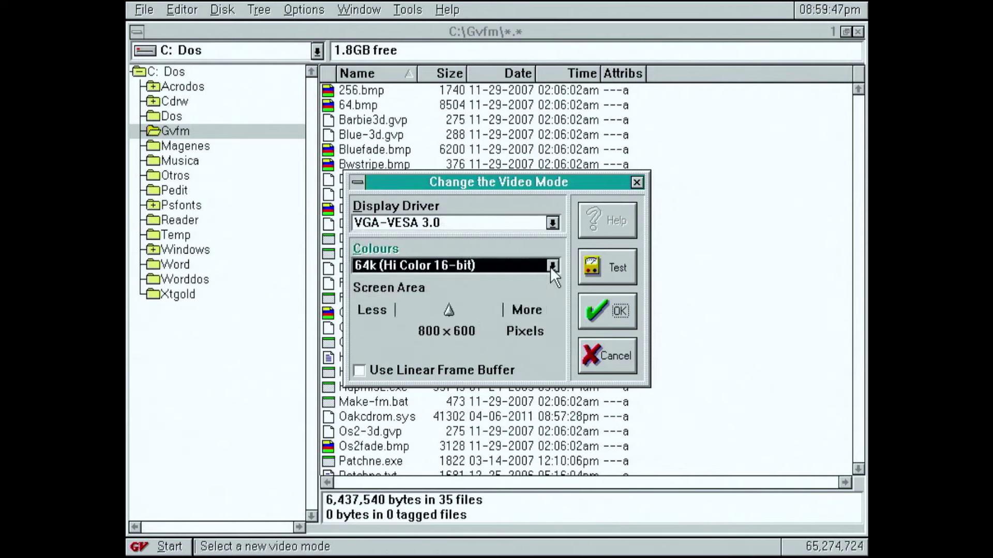
# Step: Try the 640 x 480 screen area, return it to 800 x 600, and choose 64k (Hi Color 16-bit) colours
pyautogui.click(451, 309)
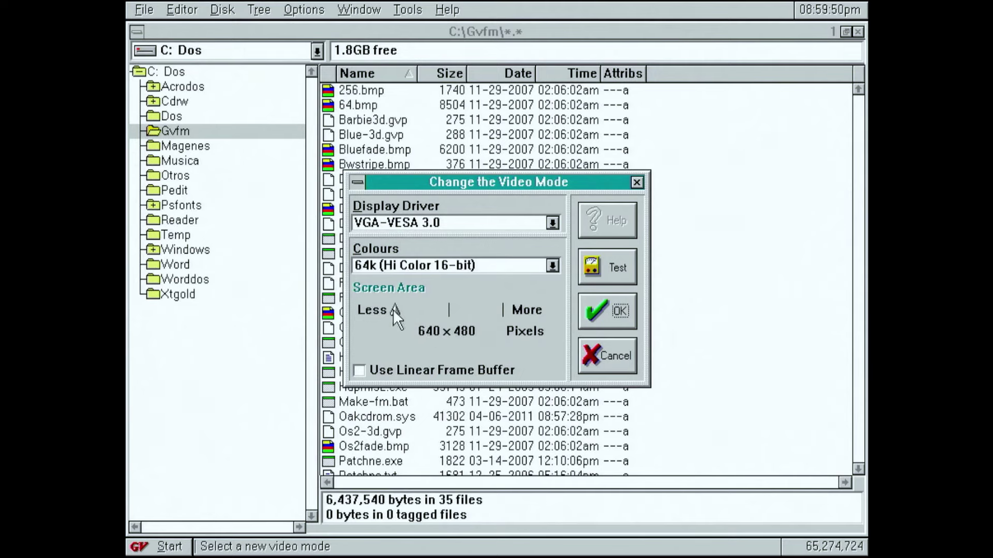
pyautogui.moveTo(393, 309); pyautogui.dragTo(457, 309)
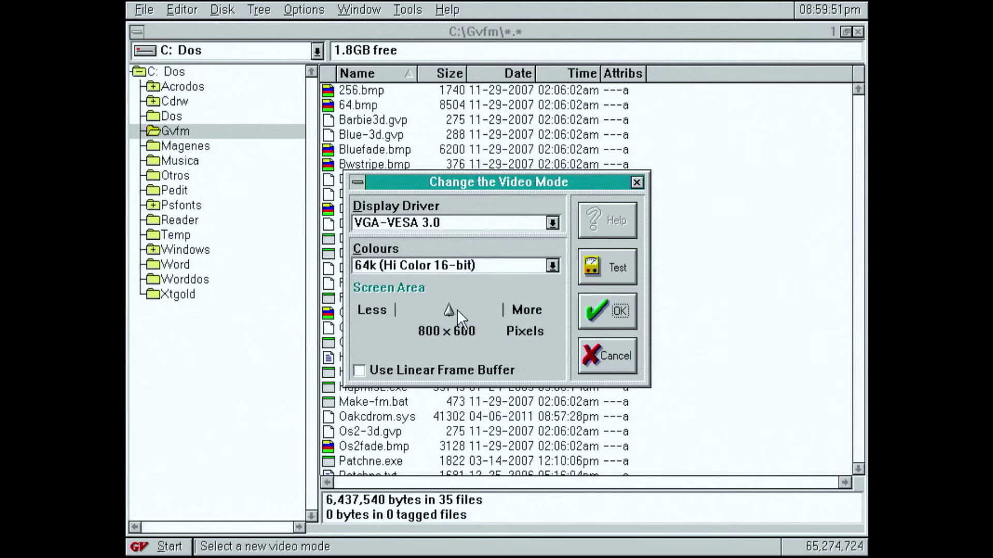
pyautogui.click(551, 268)
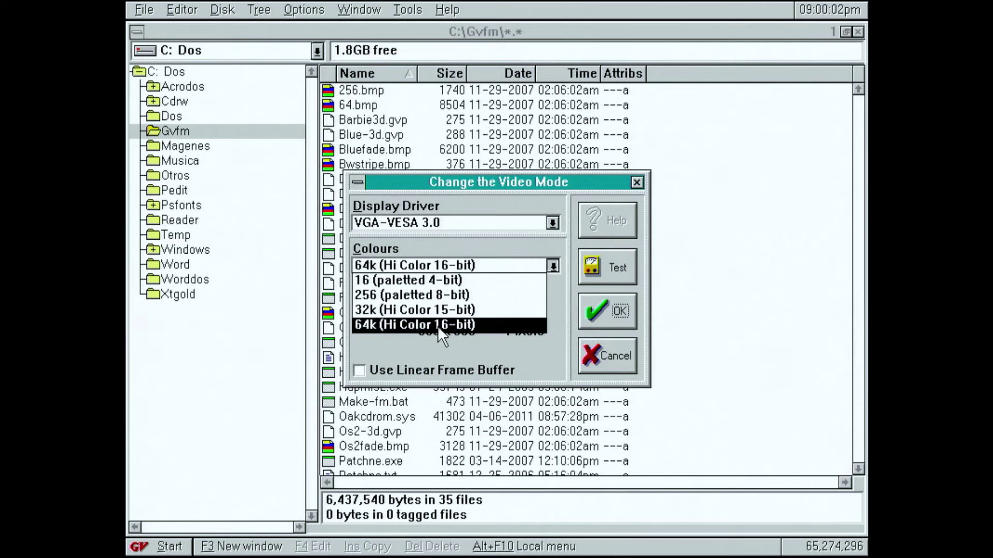
pyautogui.click(467, 324)
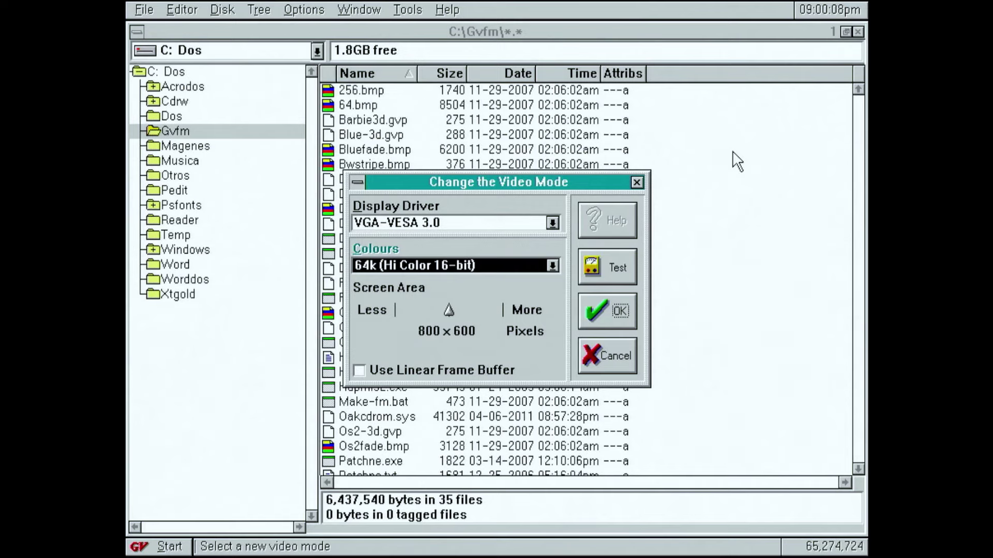
# Step: View the colour depths again, reduce the screen area to 640 x 480 and apply the video mode
pyautogui.click(552, 266)
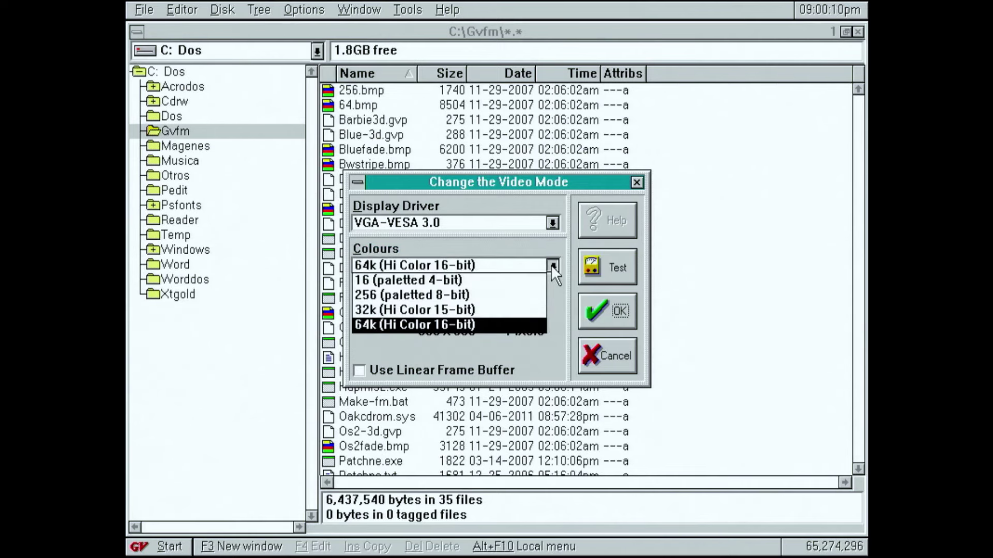
pyautogui.click(552, 266)
pyautogui.moveTo(449, 309); pyautogui.dragTo(384, 310)
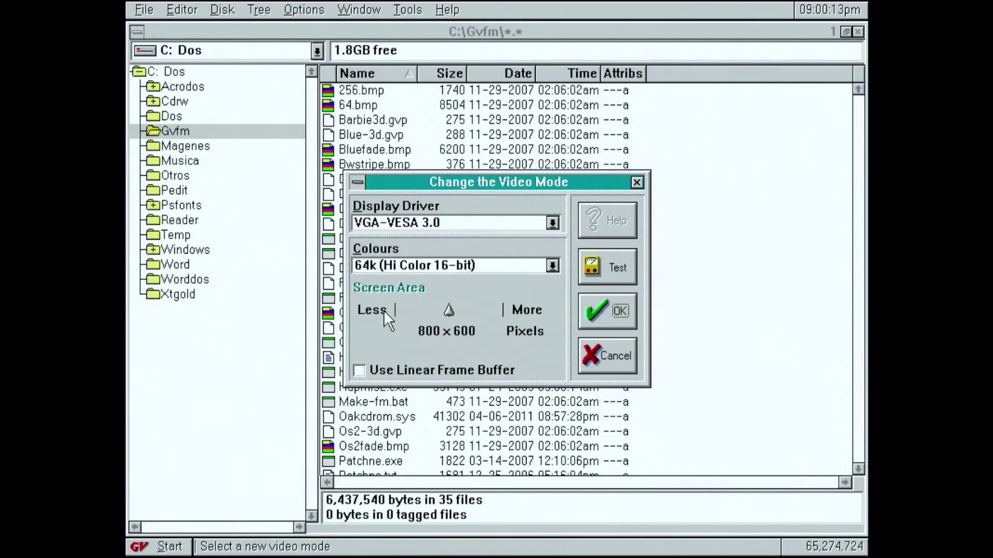
pyautogui.click(621, 311)
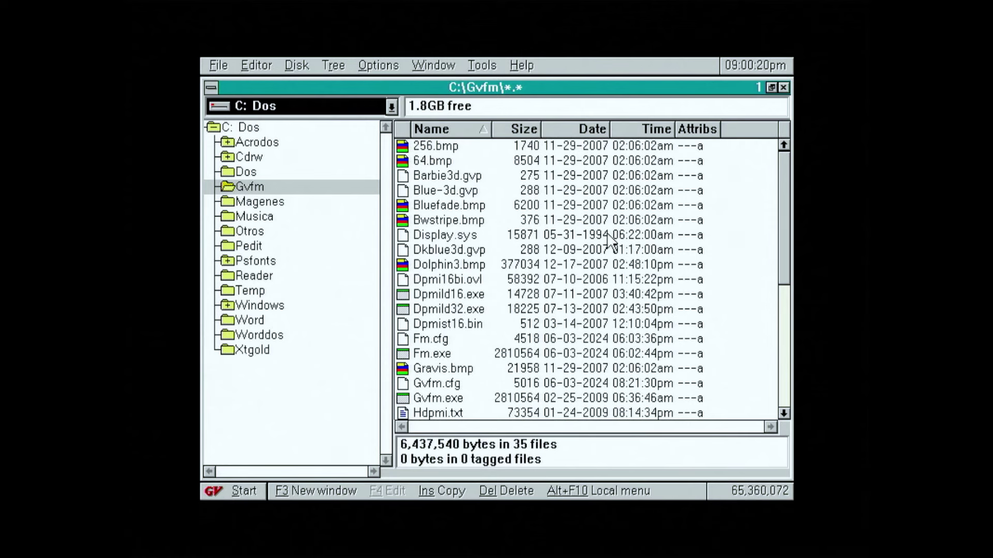
# Step: Set the video mode's screen area to 800 x 600 and apply it
pyautogui.click(392, 67)
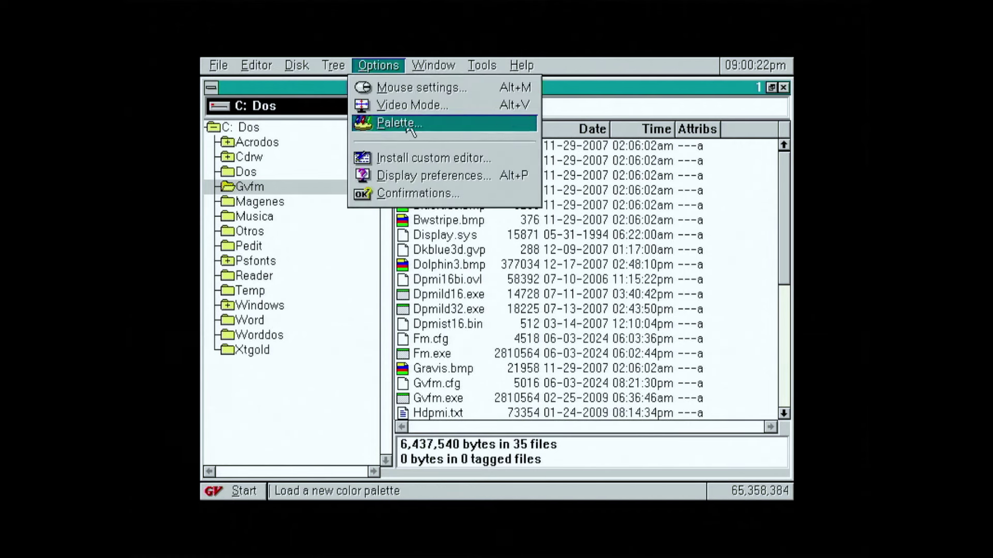
pyautogui.click(406, 106)
pyautogui.click(448, 311)
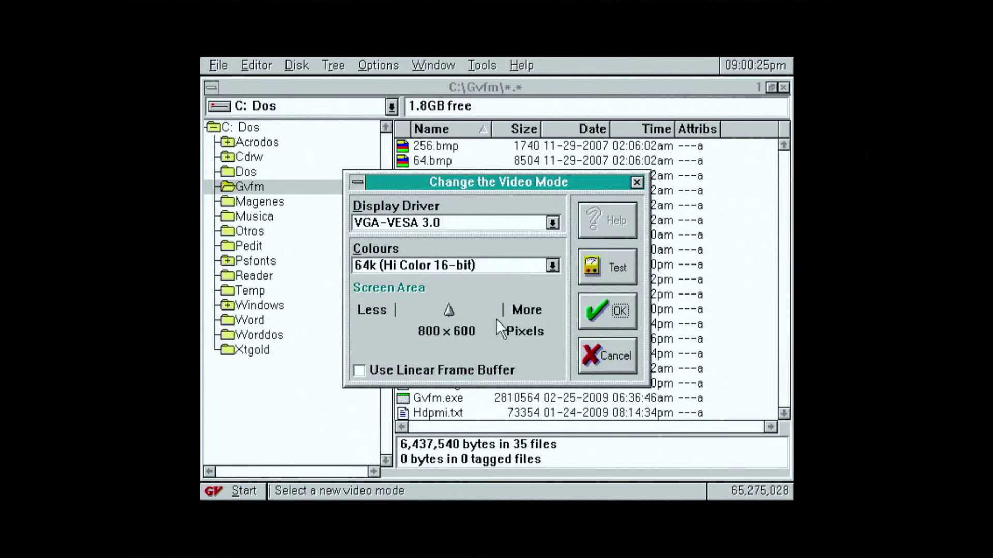
pyautogui.click(614, 312)
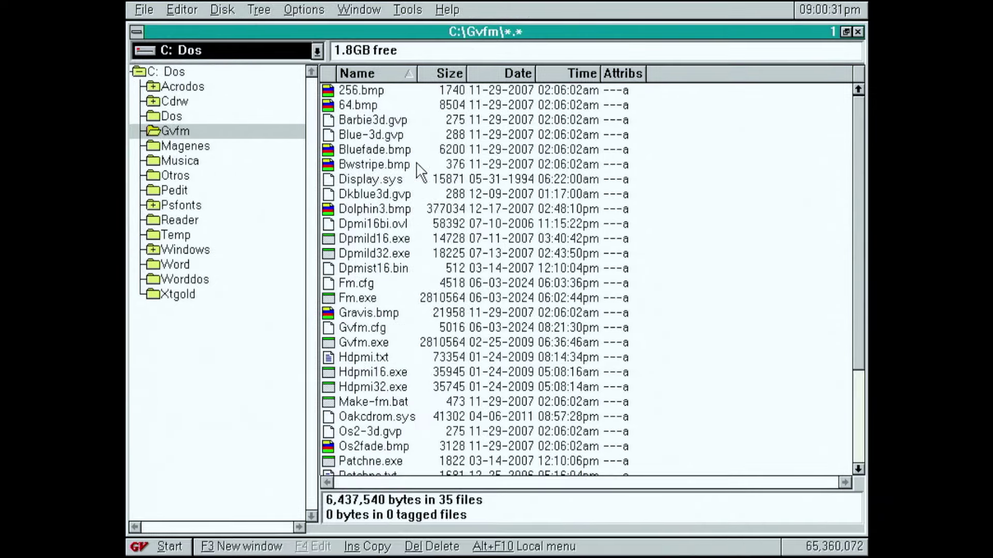
# Step: Open the colour palette settings and view the items of the Dialogs & File Browsers and Text Editor groups
pyautogui.click(304, 11)
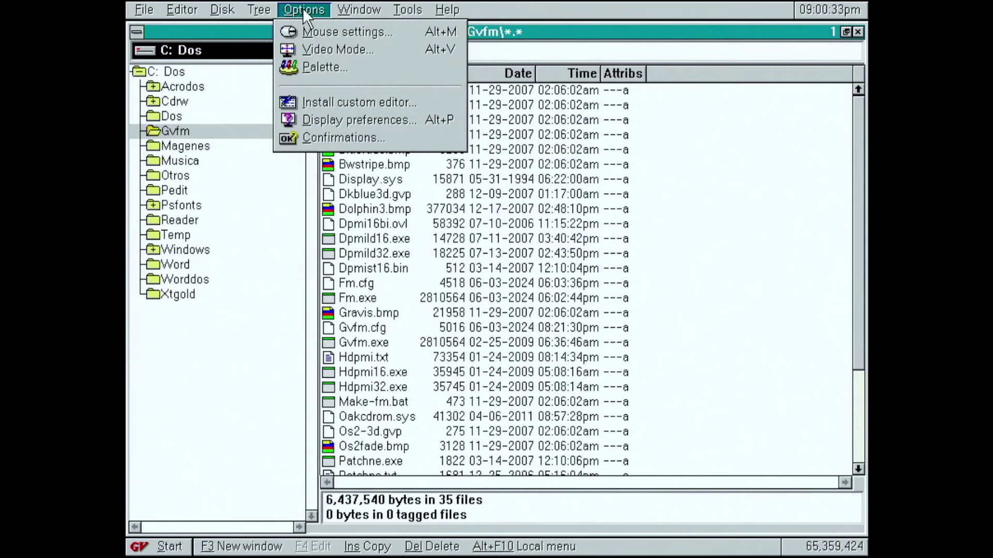
pyautogui.click(309, 69)
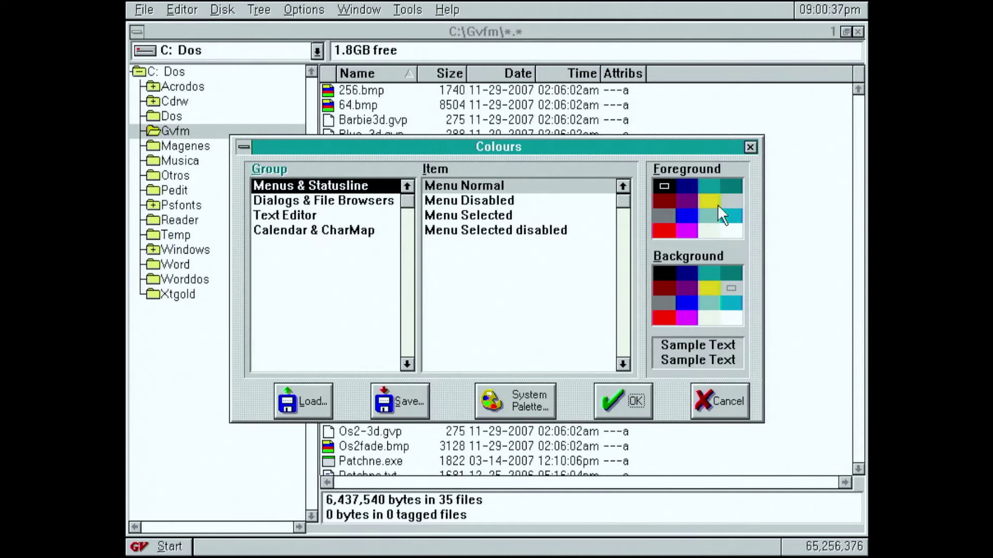
pyautogui.click(326, 201)
pyautogui.click(309, 215)
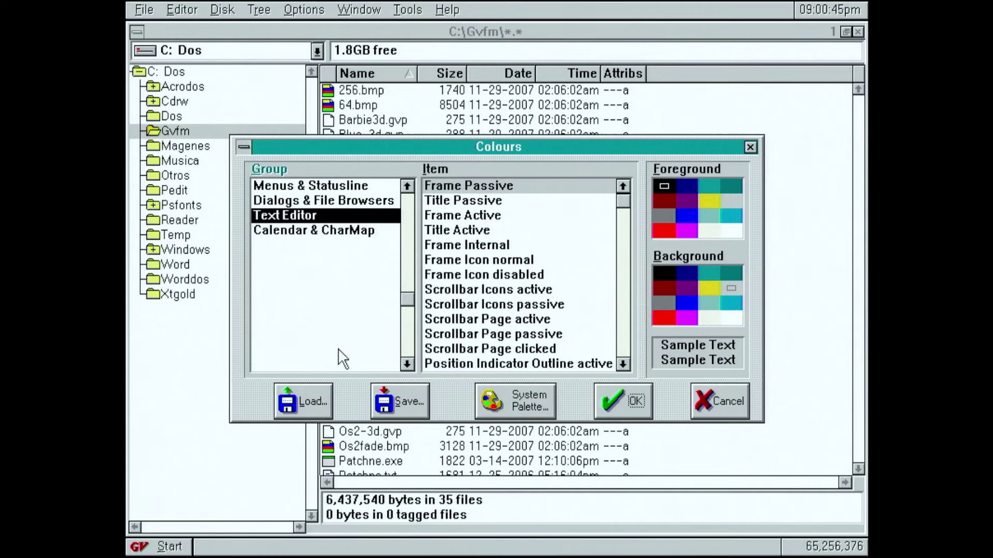
# Step: List the colour schemes in c:\gvfm\*.gvp and load Barbie3d.gvp
pyautogui.click(316, 403)
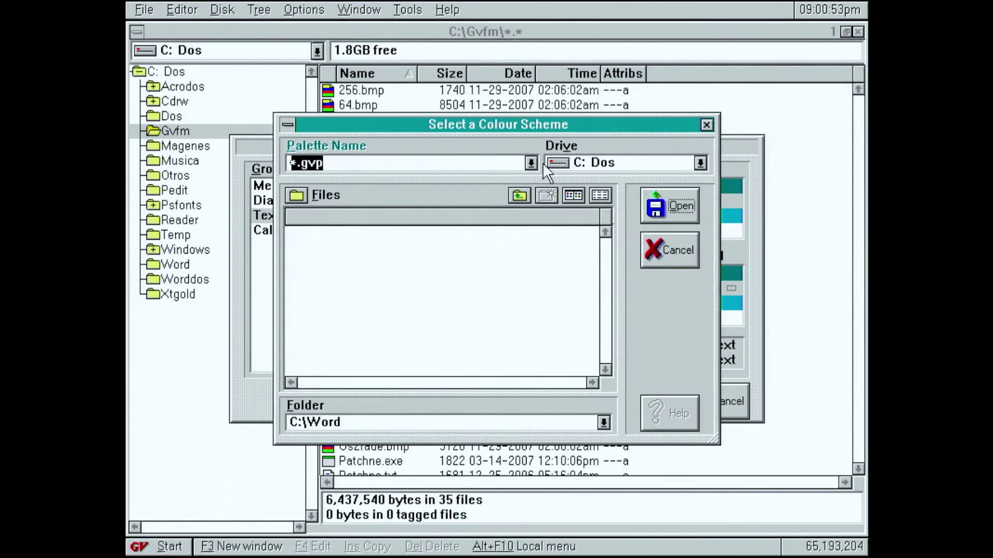
pyautogui.press('Home')
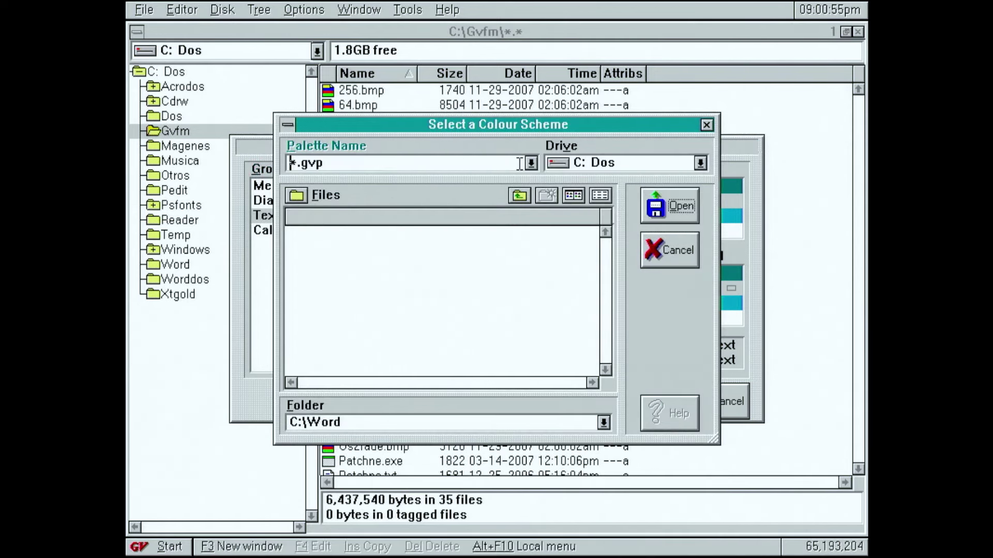
pyautogui.write('c:\\gvf')
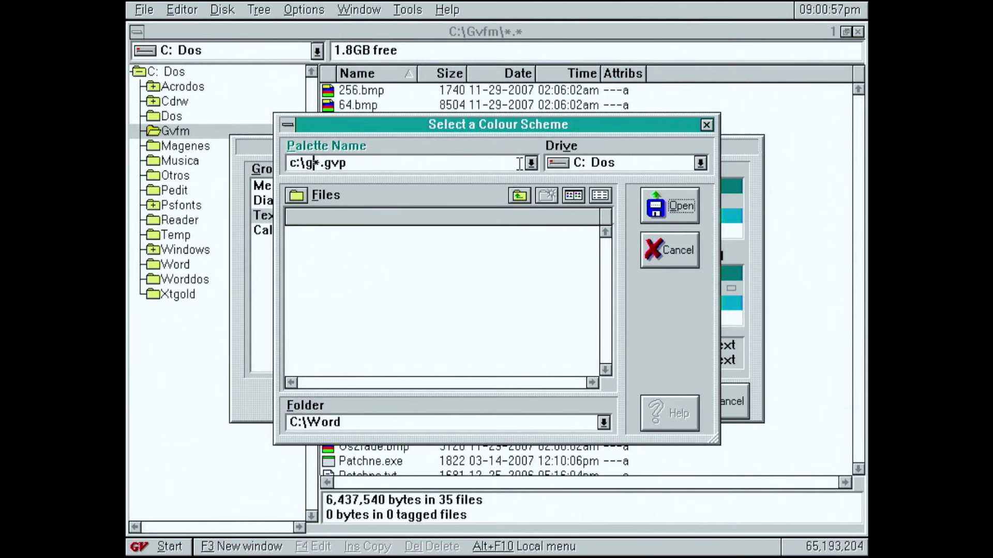
pyautogui.write('m\\')
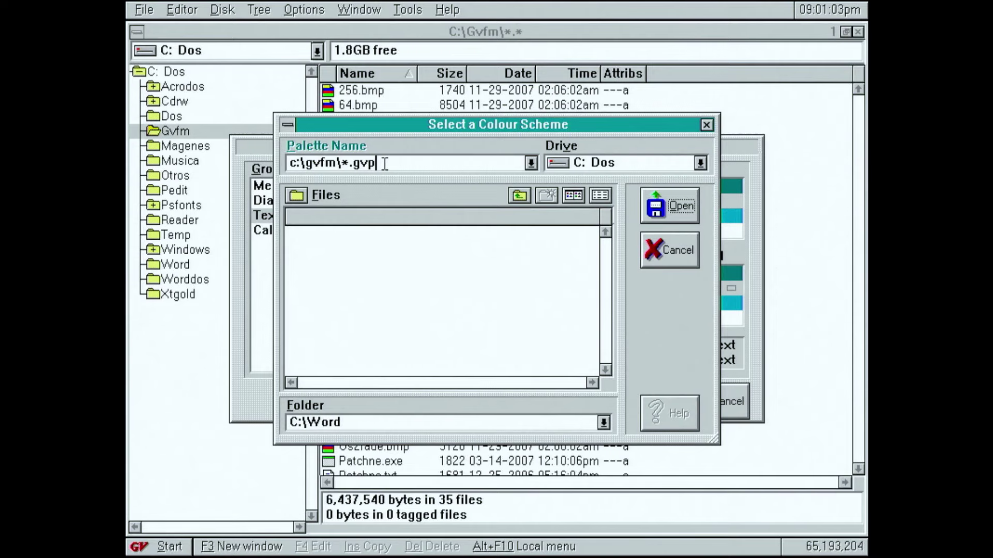
pyautogui.press('Return')
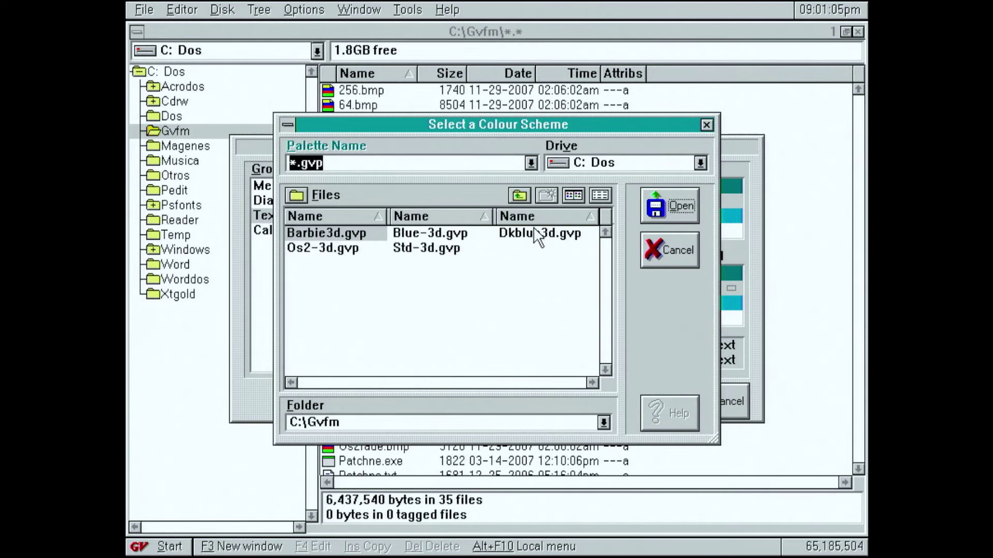
pyautogui.doubleClick(331, 233)
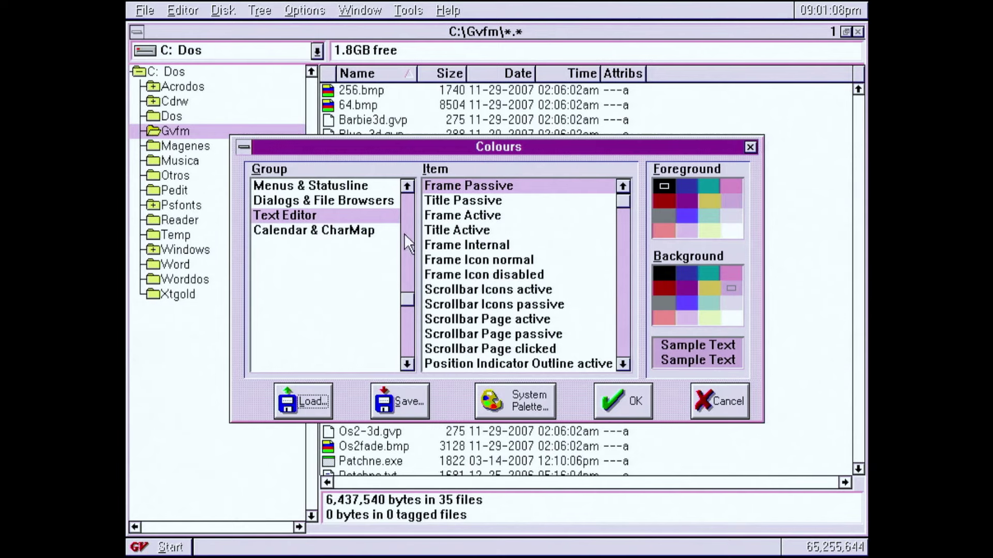
# Step: Load the Dkblue3d.gvp colour scheme, and view the dialog for saving a scheme without saving one
pyautogui.click(303, 401)
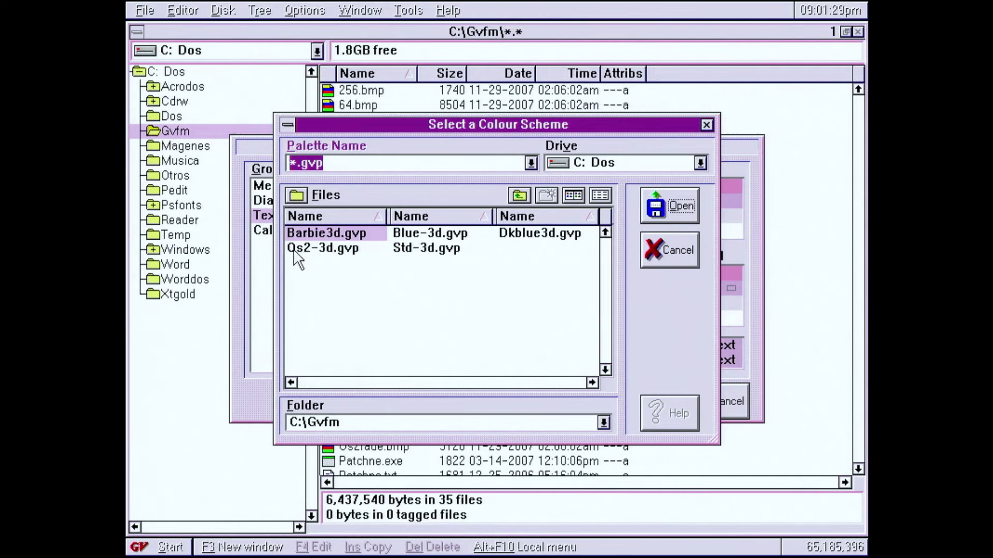
pyautogui.doubleClick(540, 234)
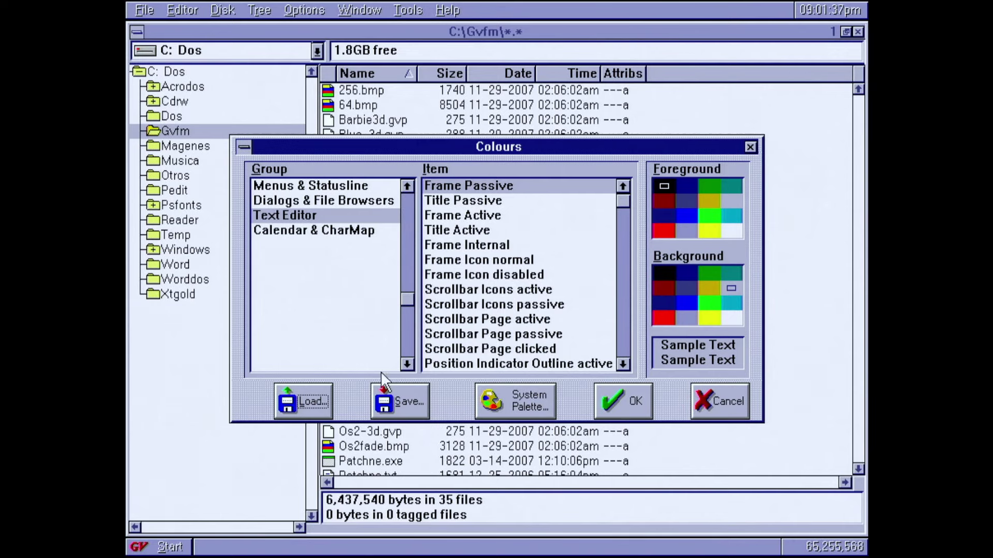
pyautogui.click(411, 404)
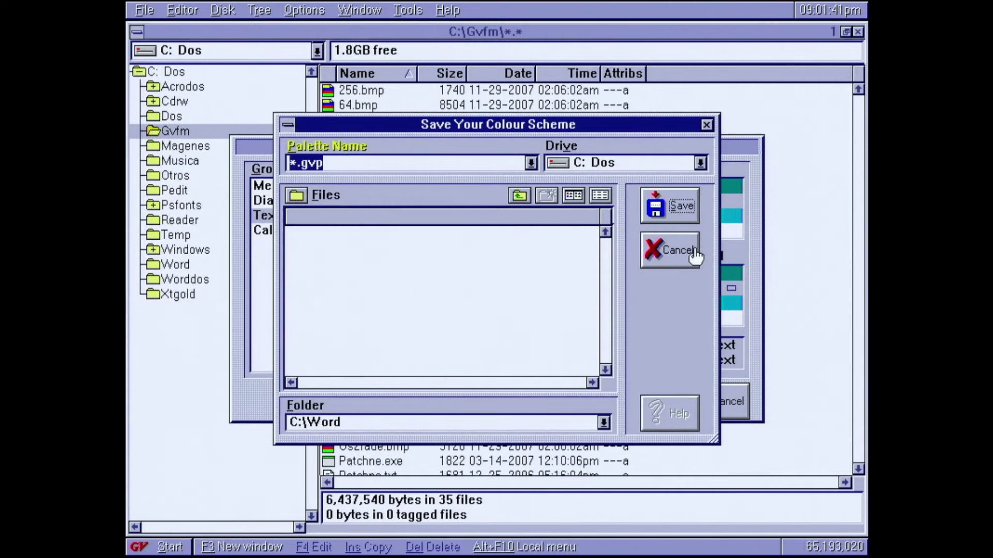
pyautogui.click(670, 250)
# Step: Load the Os2-3d.gvp colour scheme and accept the colour settings
pyautogui.click(308, 401)
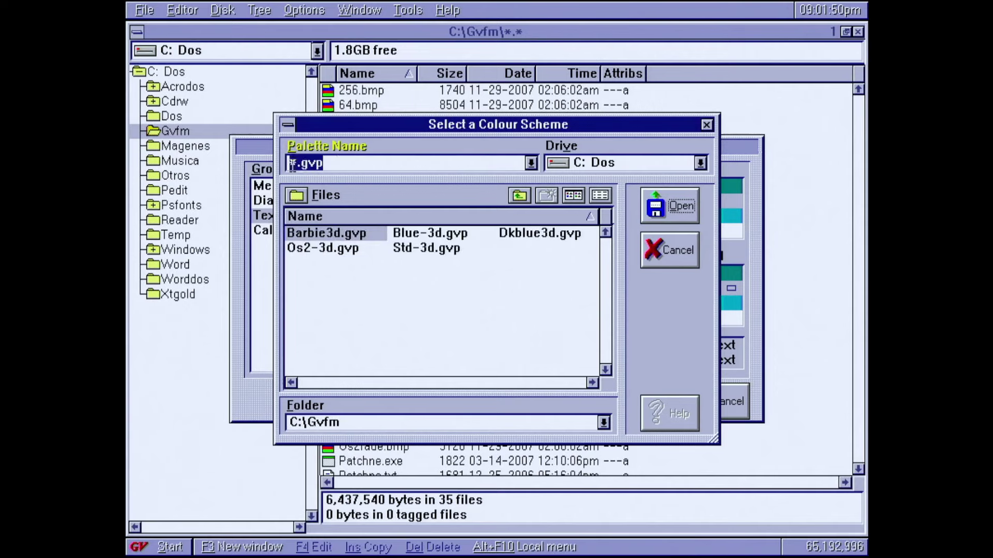
pyautogui.doubleClick(330, 249)
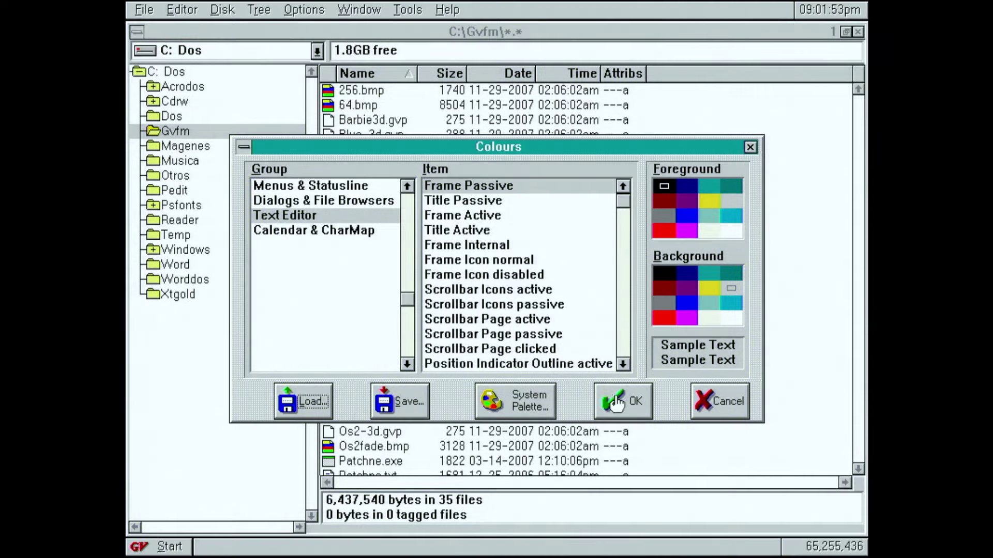
pyautogui.click(615, 399)
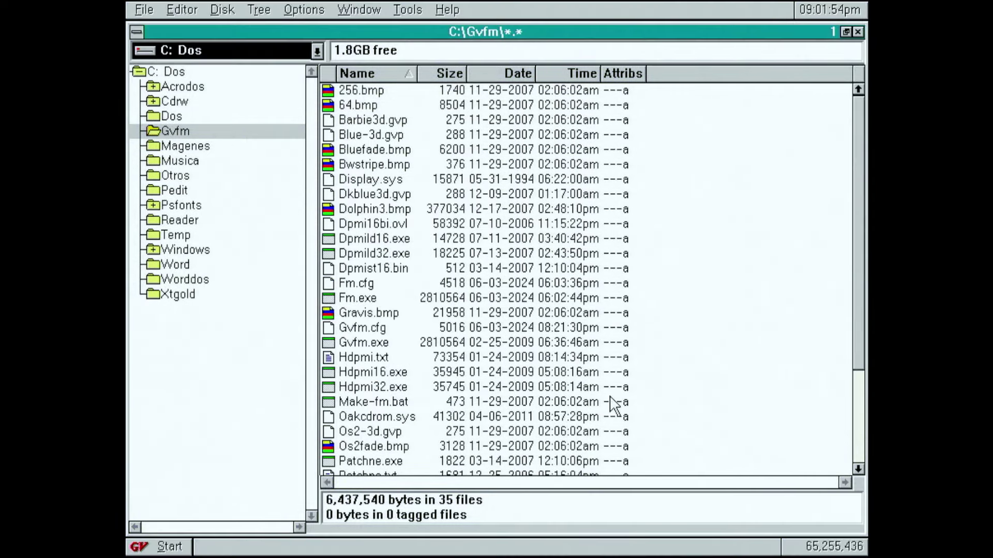
# Step: Install c:\word\word.exe as the custom editor
pyautogui.click(312, 11)
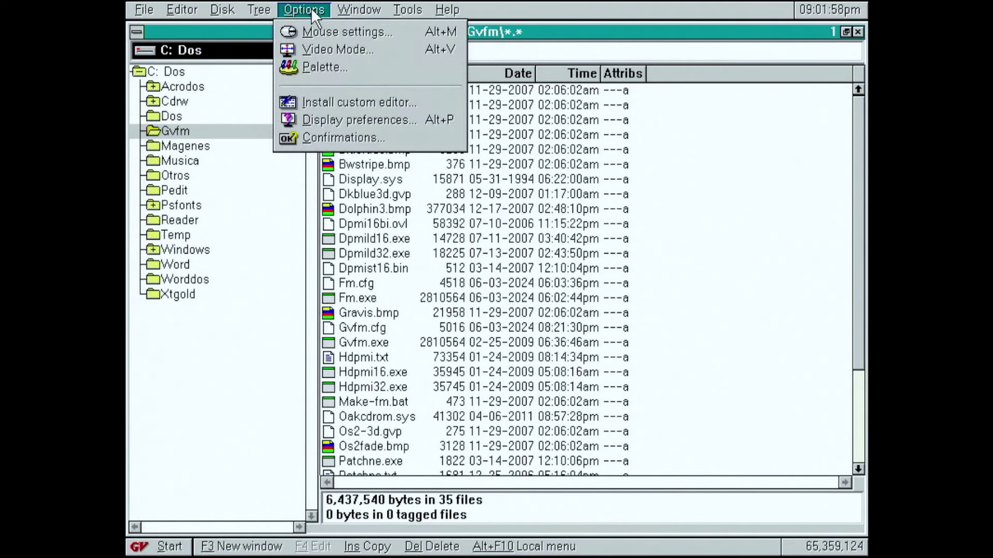
pyautogui.click(393, 103)
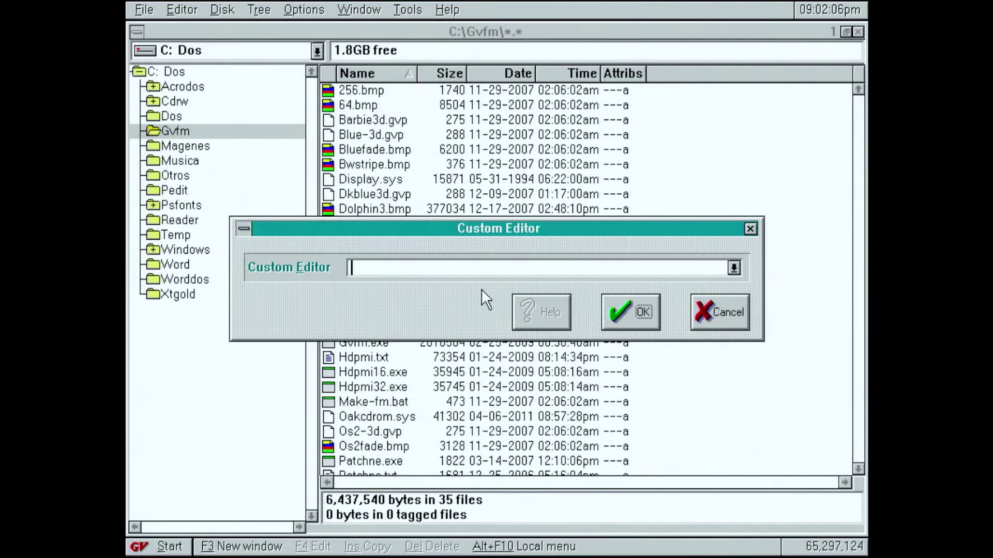
pyautogui.press('Escape')
pyautogui.moveTo(425, 223); pyautogui.dragTo(420, 216)
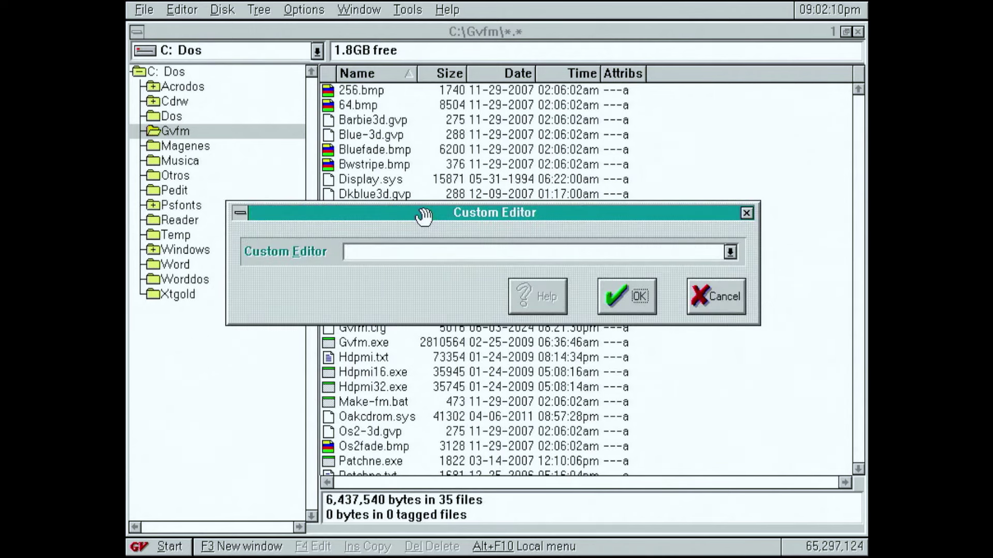
pyautogui.write('c:\\word\\')
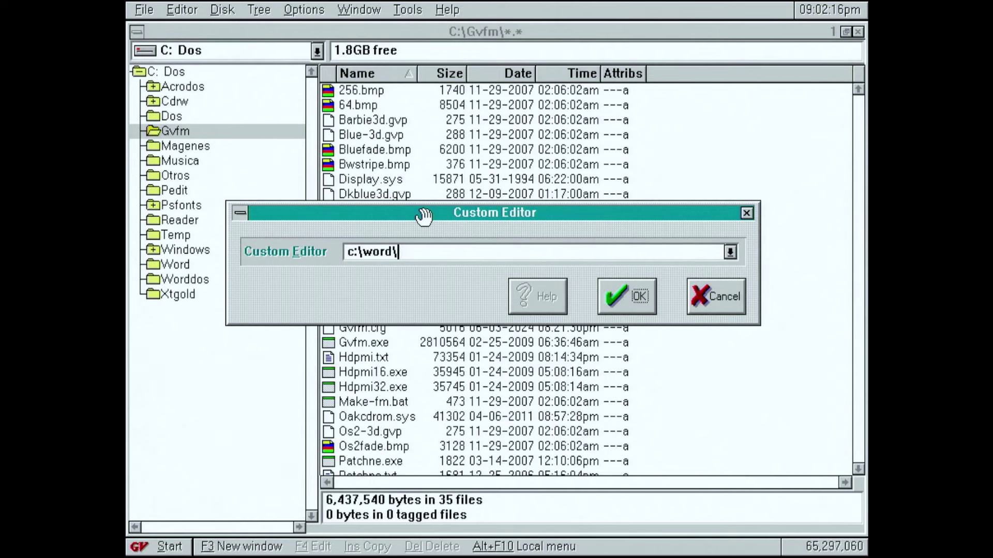
pyautogui.write('word.exe')
pyautogui.click(639, 297)
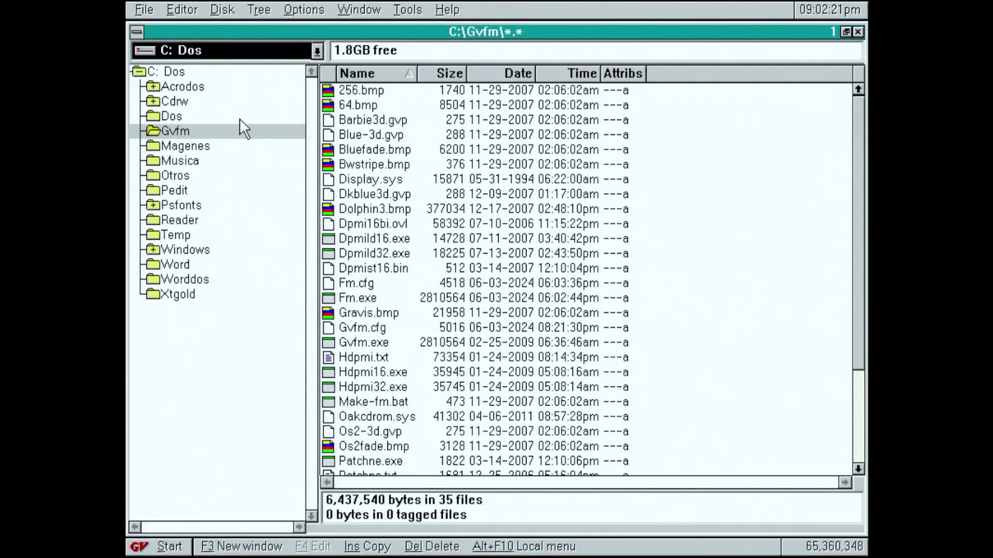
# Step: Open Readme.txt from the Gvfm folder with the custom editor, and exit Microsoft Word back to the file manager
pyautogui.click(170, 75)
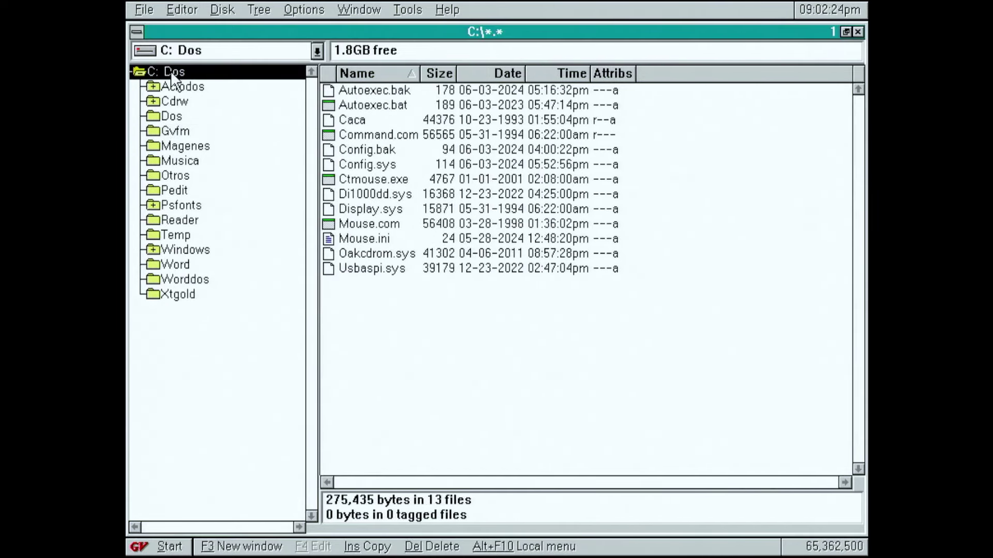
pyautogui.click(184, 129)
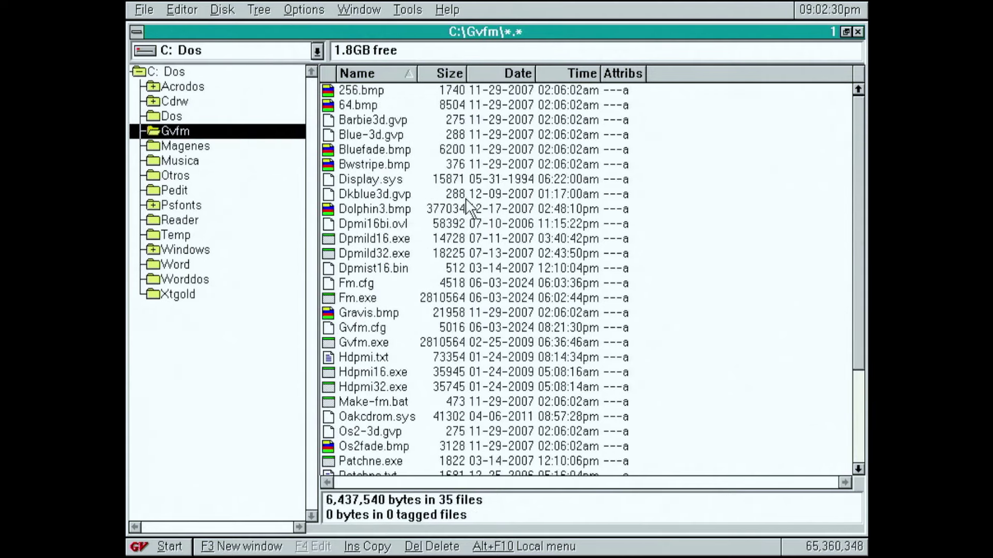
pyautogui.moveTo(858, 196); pyautogui.dragTo(858, 305)
pyautogui.doubleClick(371, 373)
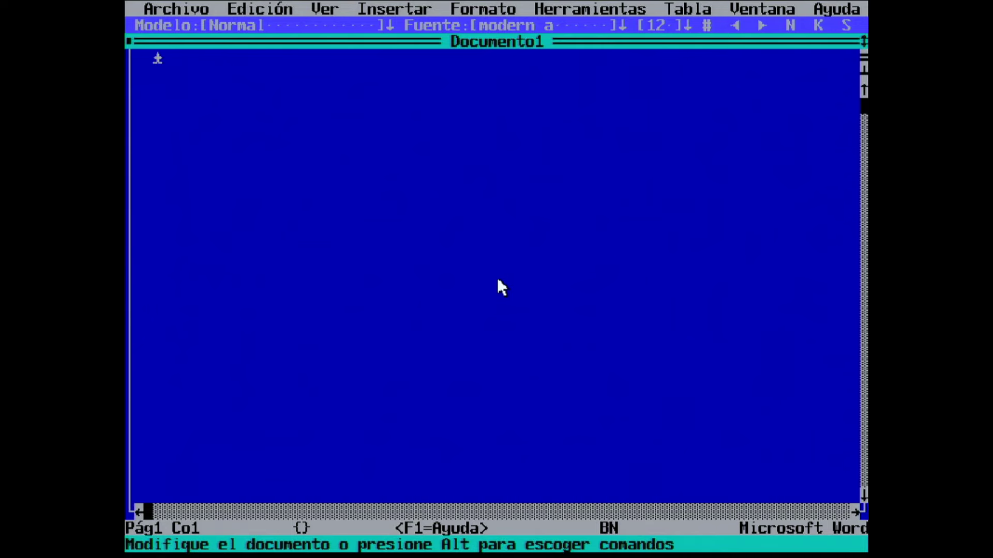
pyautogui.click(198, 9)
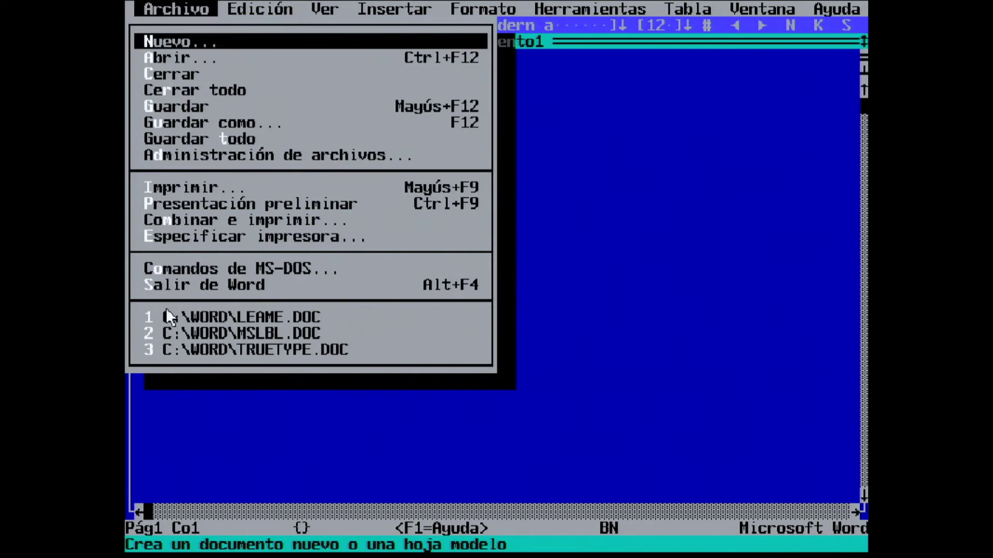
pyautogui.click(166, 285)
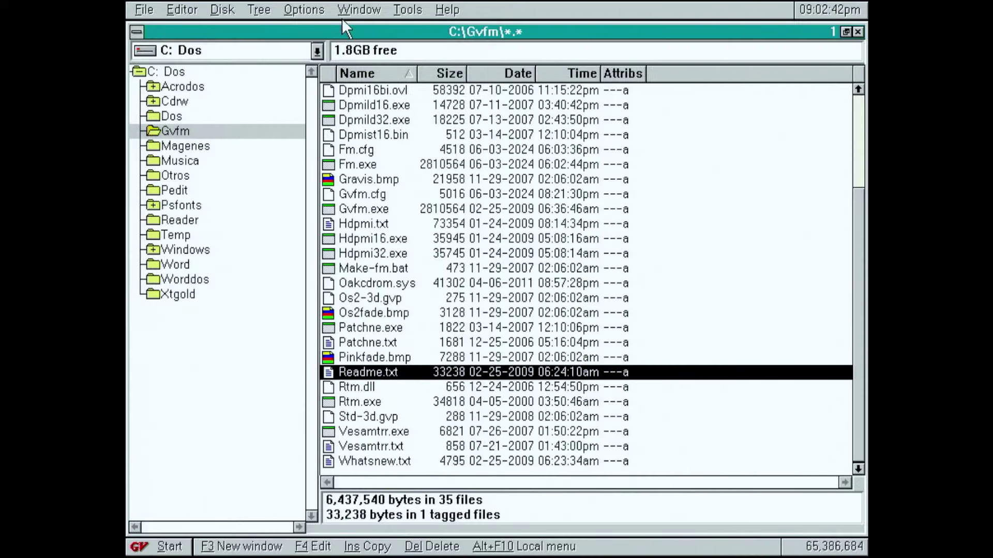
# Step: Remove the C:\Word\Word.exe path from the custom editor setting and save the empty entry
pyautogui.click(346, 8)
pyautogui.click(298, 8)
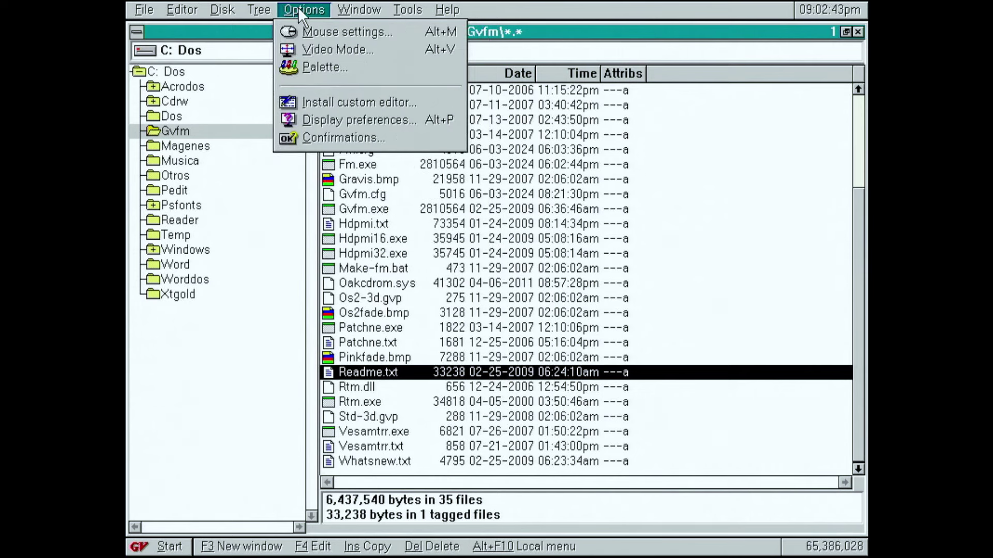
pyautogui.click(371, 102)
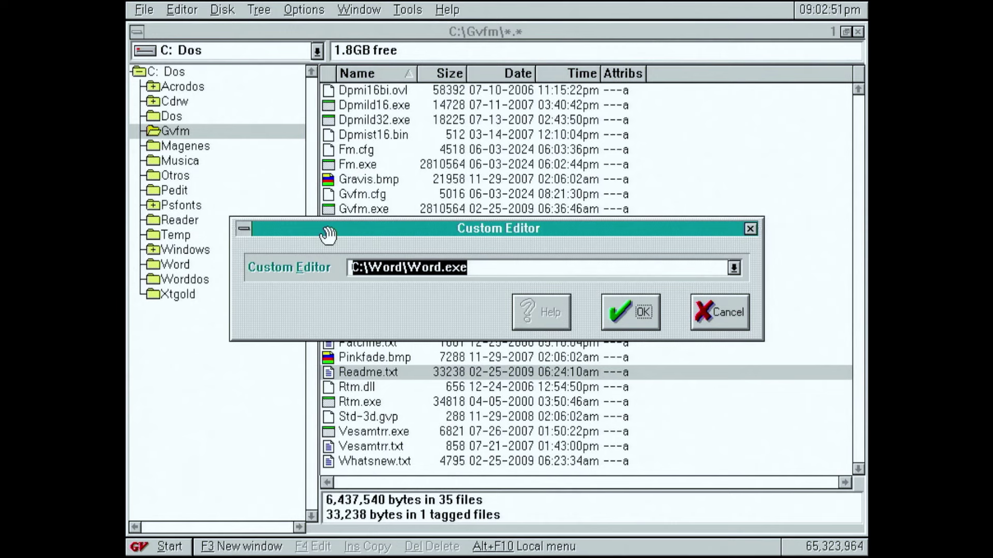
pyautogui.click(468, 275)
pyautogui.moveTo(467, 276); pyautogui.dragTo(247, 266)
pyautogui.press('Delete')
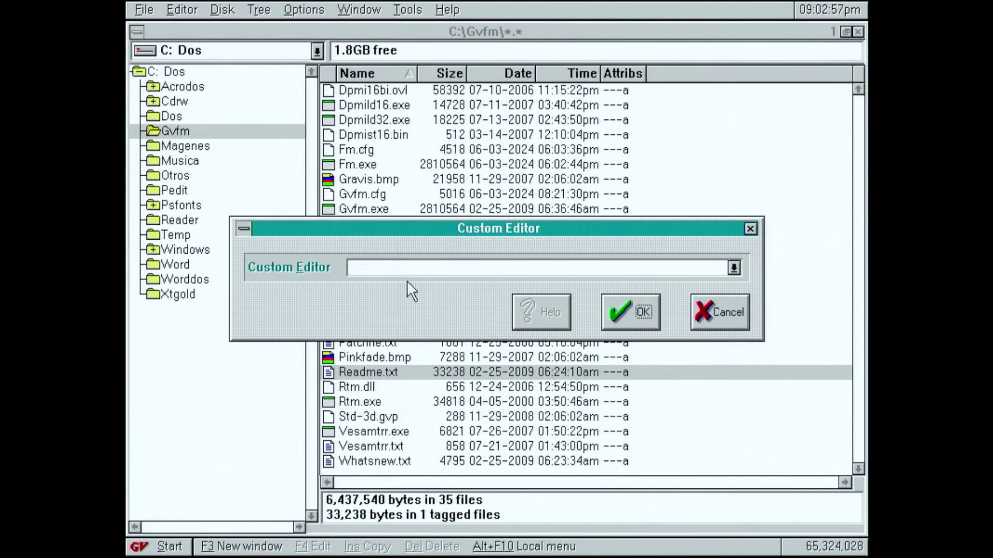
pyautogui.click(615, 322)
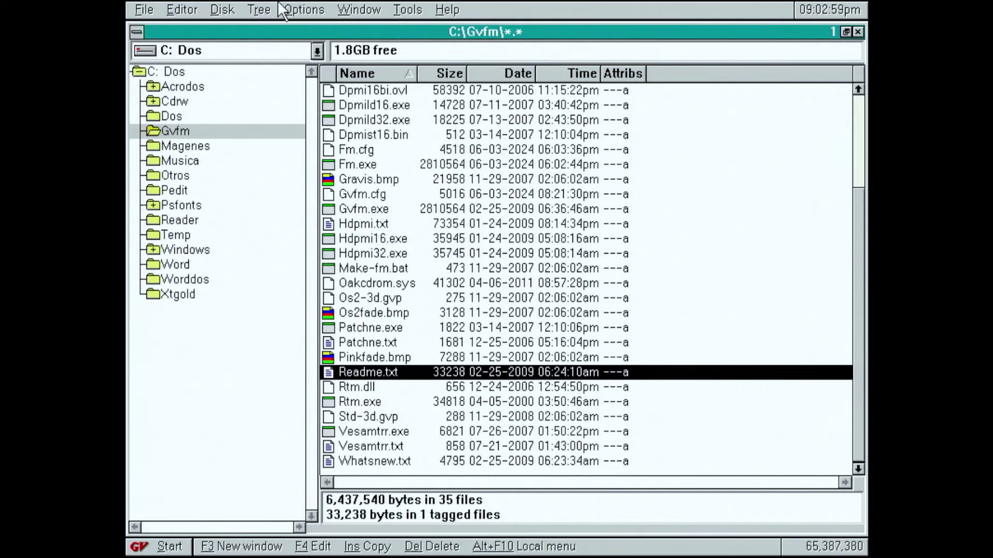
# Step: Open the display preferences and view the Browser, Global and System settings
pyautogui.click(321, 9)
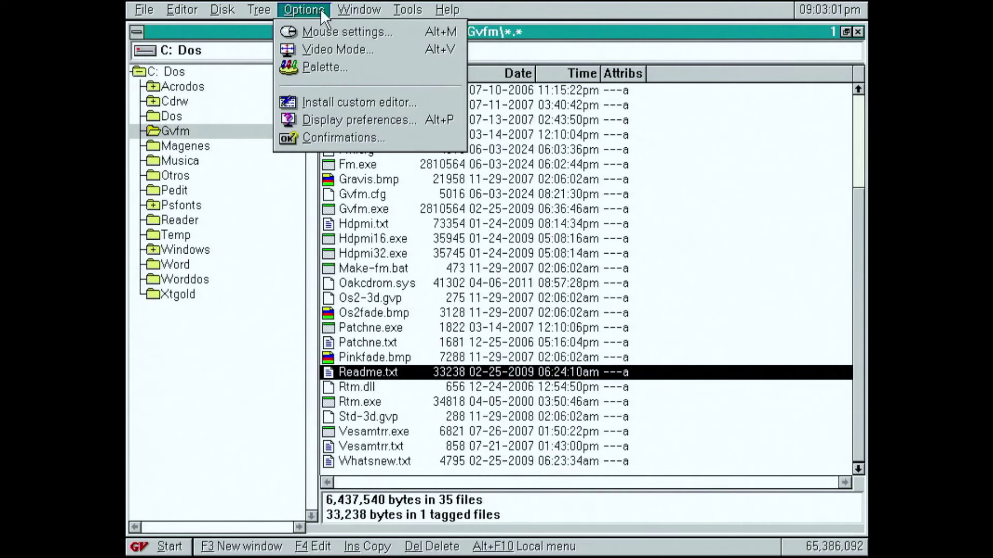
pyautogui.click(407, 118)
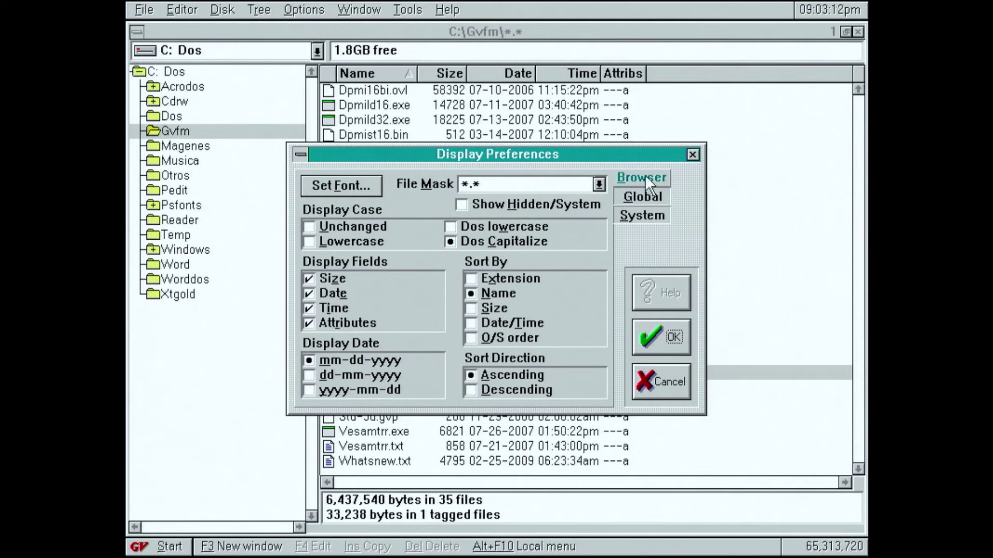
pyautogui.click(643, 196)
pyautogui.click(644, 214)
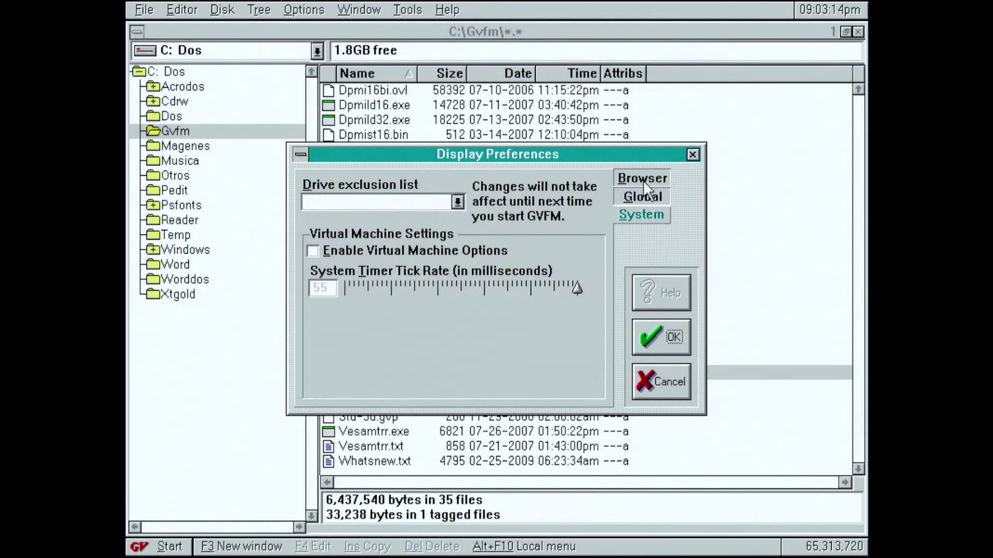
pyautogui.click(646, 174)
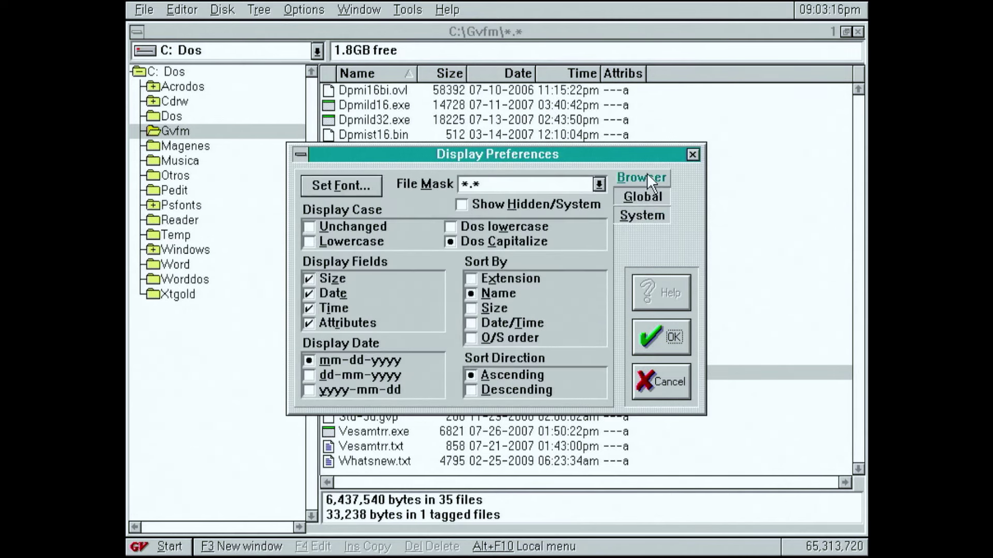
# Step: Set the file browser font to Biwidth at size 24 and apply the display preferences
pyautogui.click(343, 186)
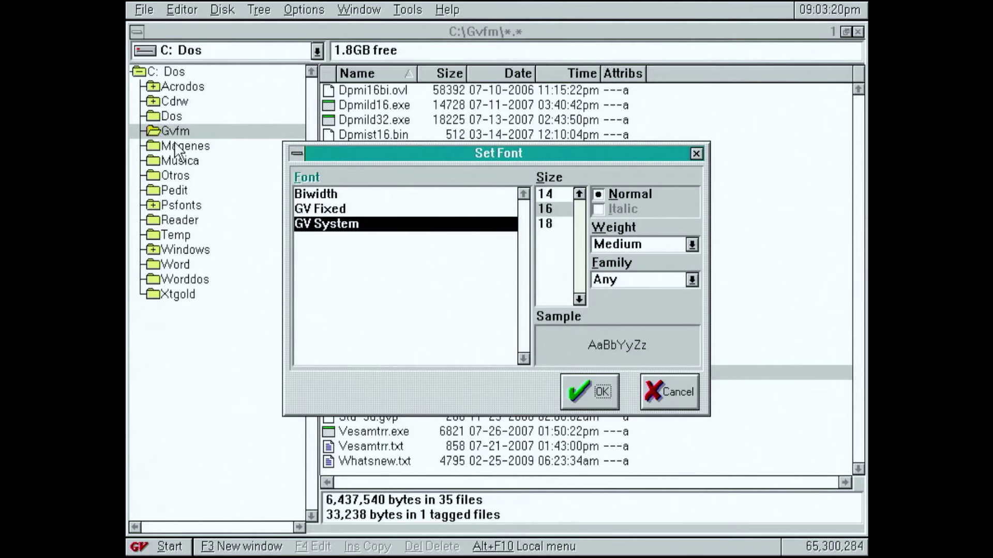
pyautogui.click(322, 197)
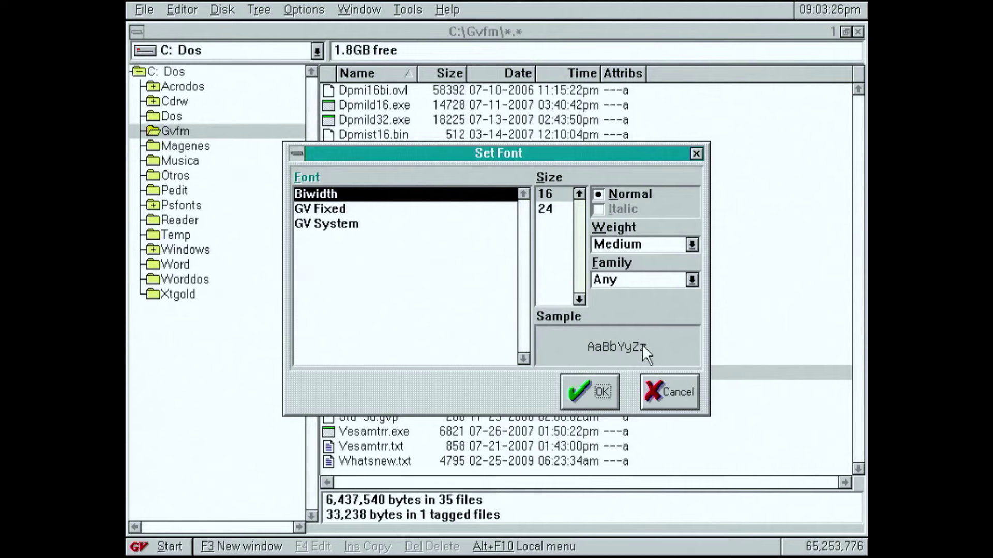
pyautogui.click(553, 207)
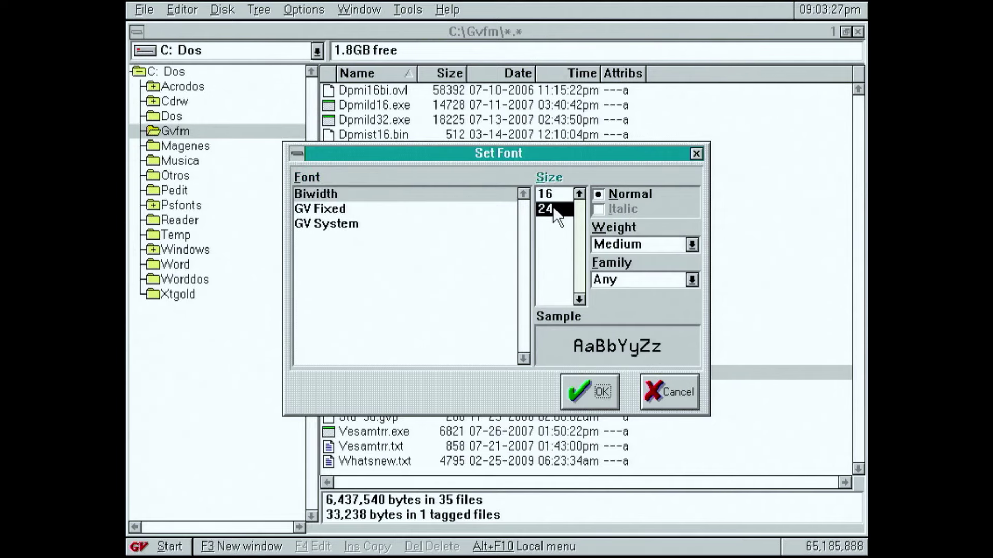
pyautogui.click(588, 391)
pyautogui.click(671, 339)
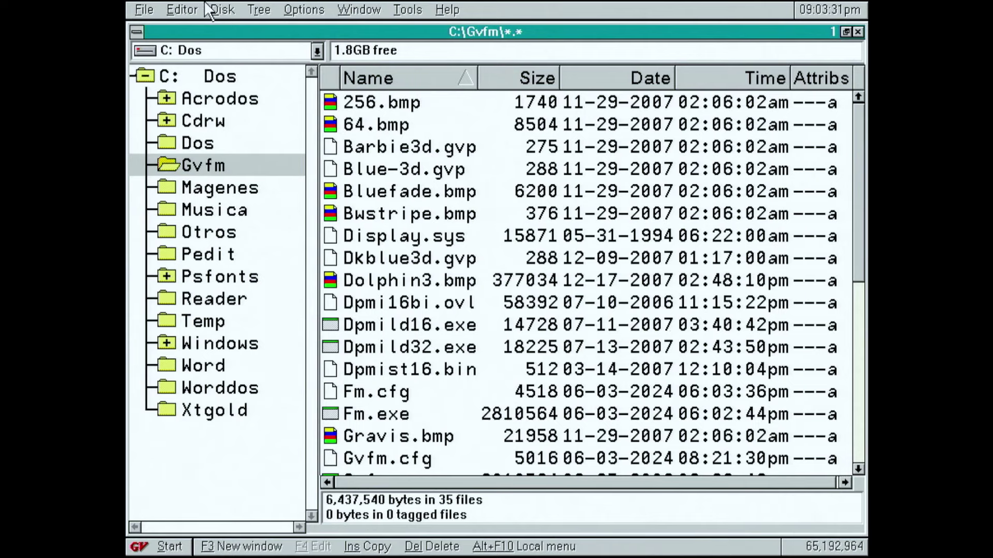
# Step: Reopen the display preferences' font settings and choose GV Fixed as the file browser font
pyautogui.click(304, 9)
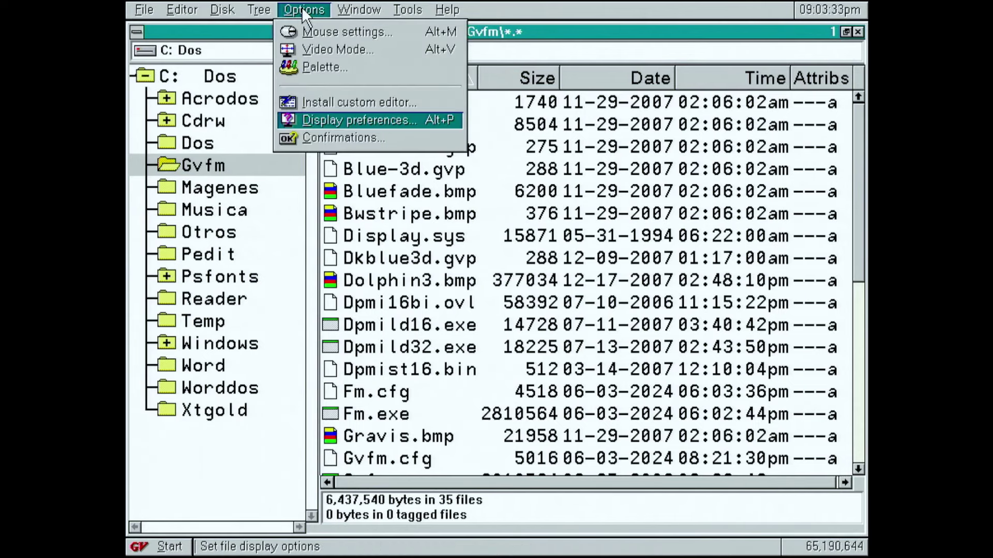
pyautogui.click(335, 124)
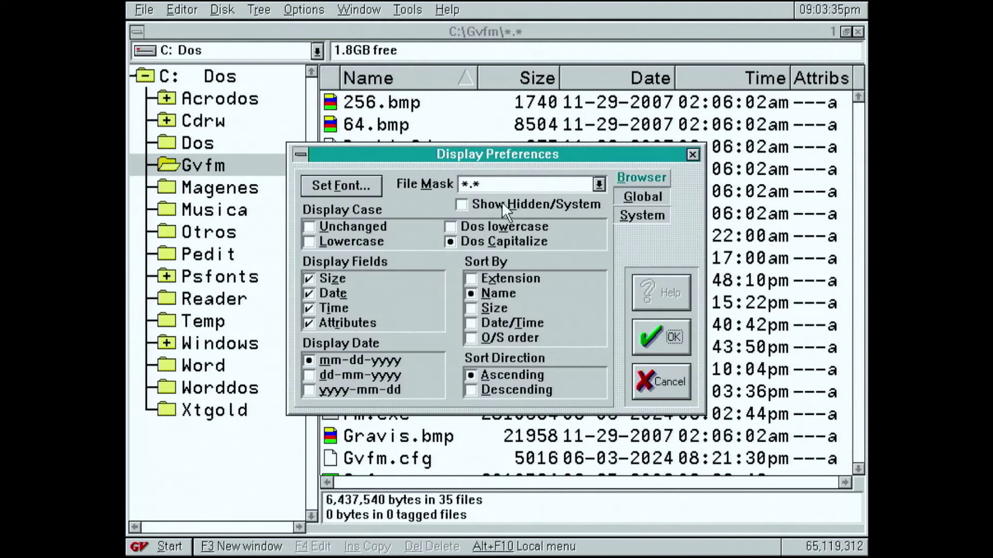
pyautogui.click(341, 186)
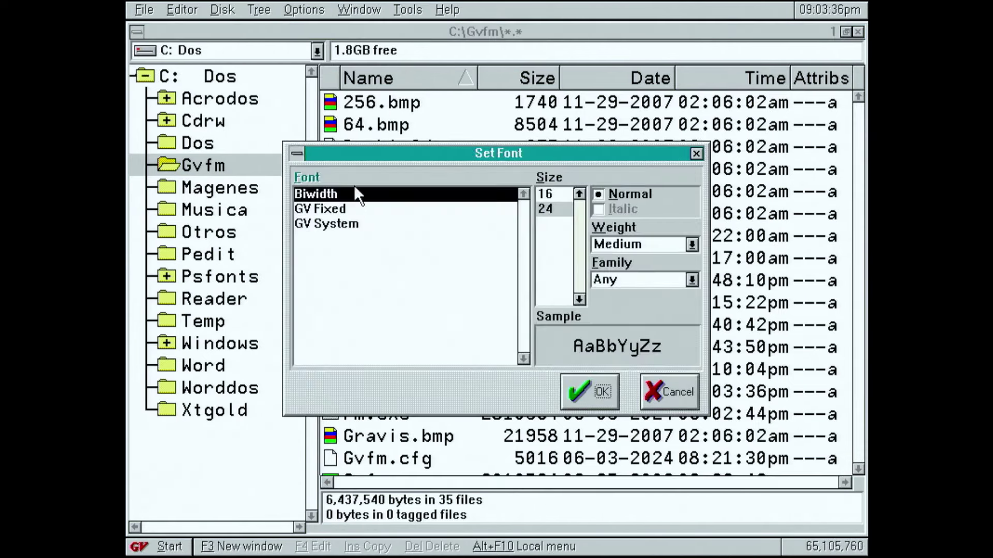
pyautogui.click(556, 193)
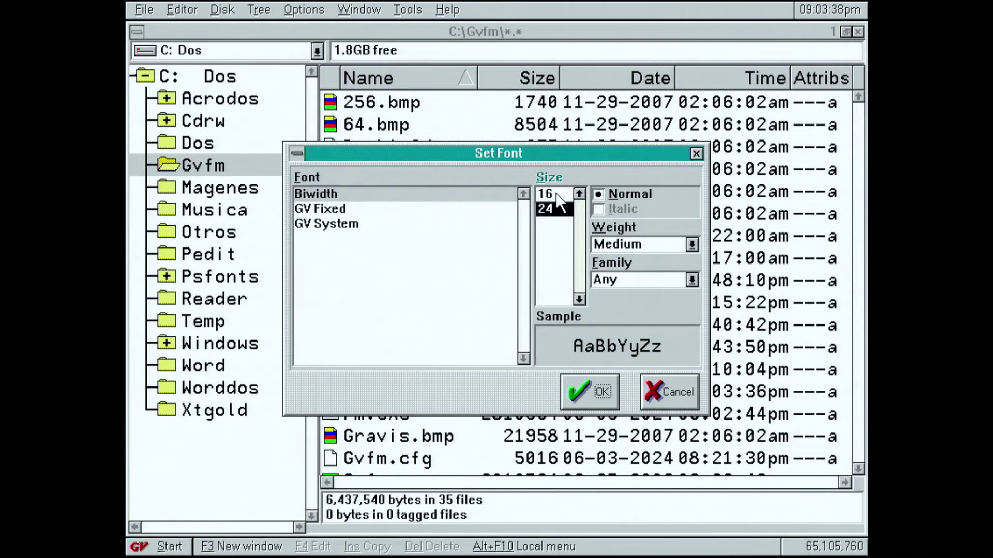
pyautogui.click(335, 209)
pyautogui.click(593, 392)
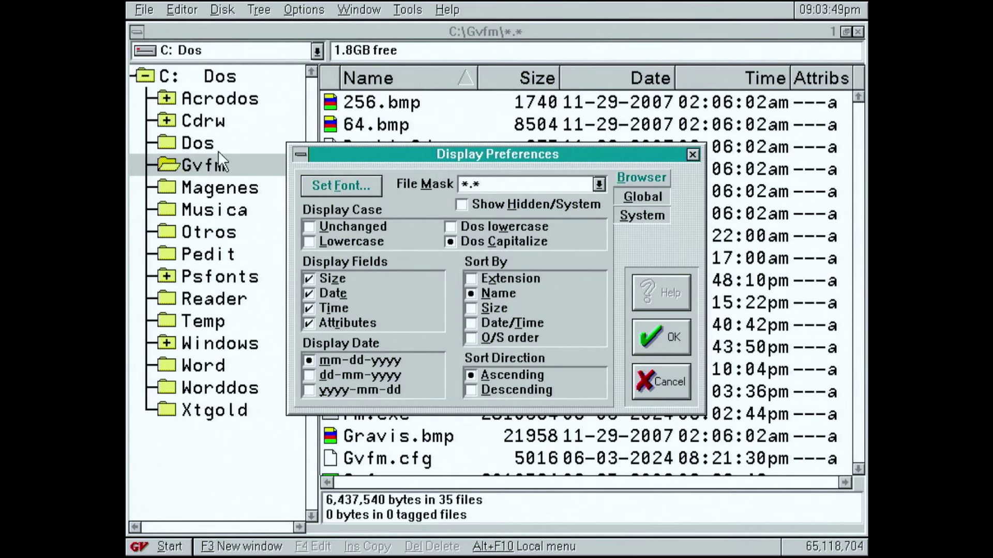
# Step: Set the display case to Unchanged, hide the Attributes field, choose the dd-mm-yyyy date format, and apply the display preferences
pyautogui.click(310, 227)
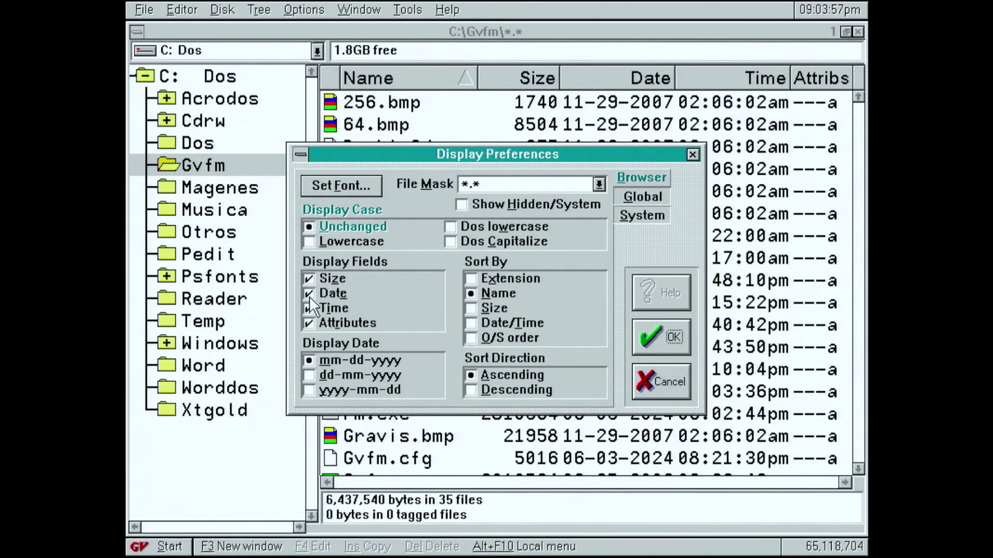
pyautogui.click(309, 324)
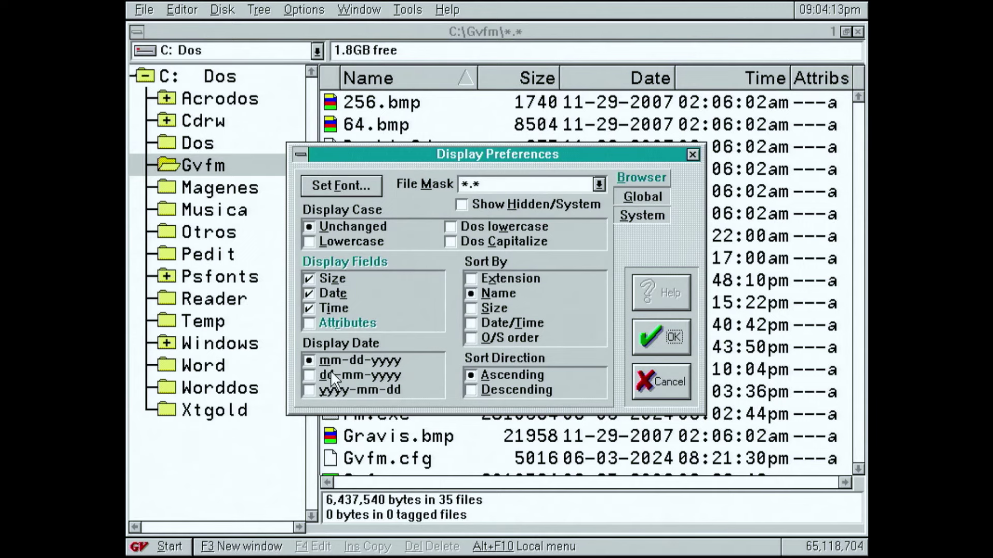
pyautogui.click(312, 374)
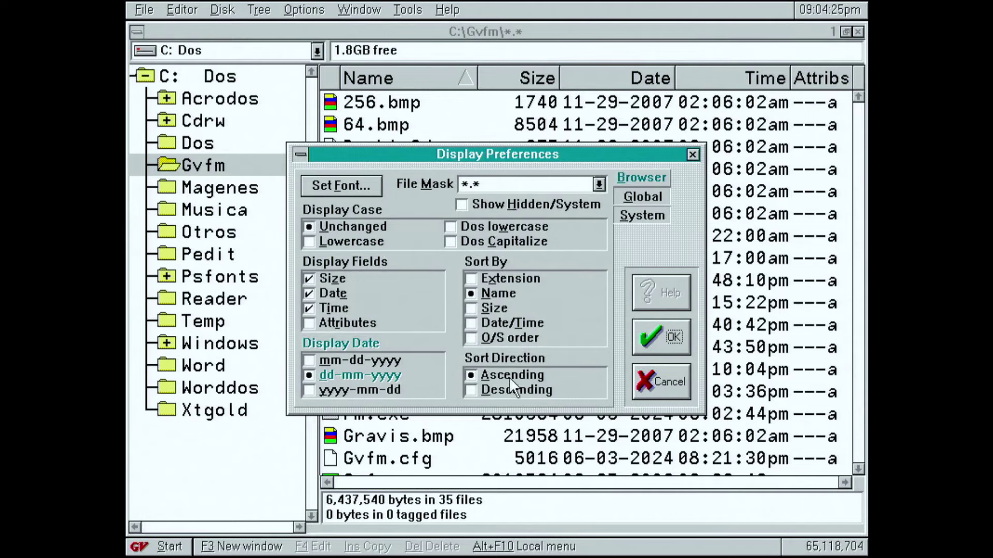
pyautogui.click(664, 338)
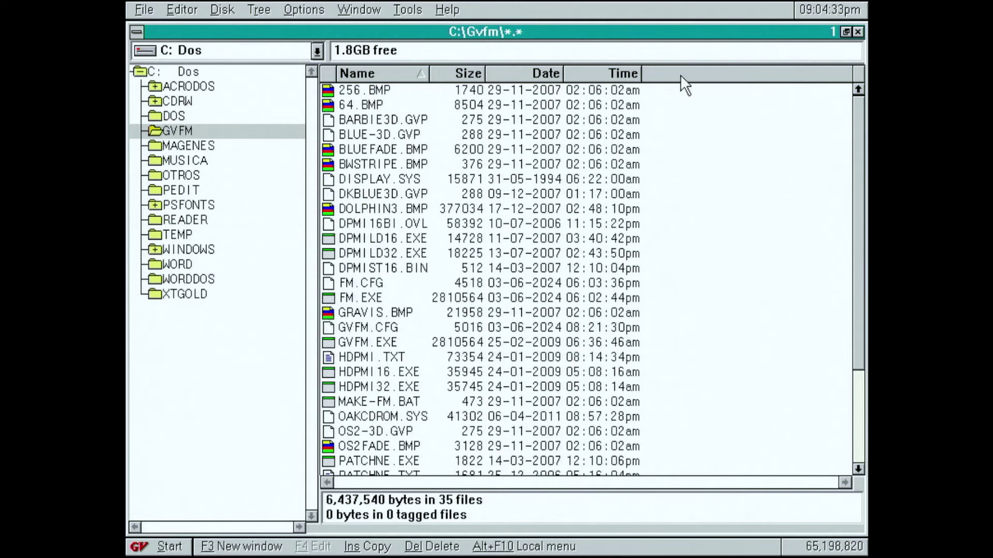
# Step: Set the file browser font to GV System, choose Dos Capitalize, show the Attributes field, and apply the display preferences
pyautogui.click(293, 14)
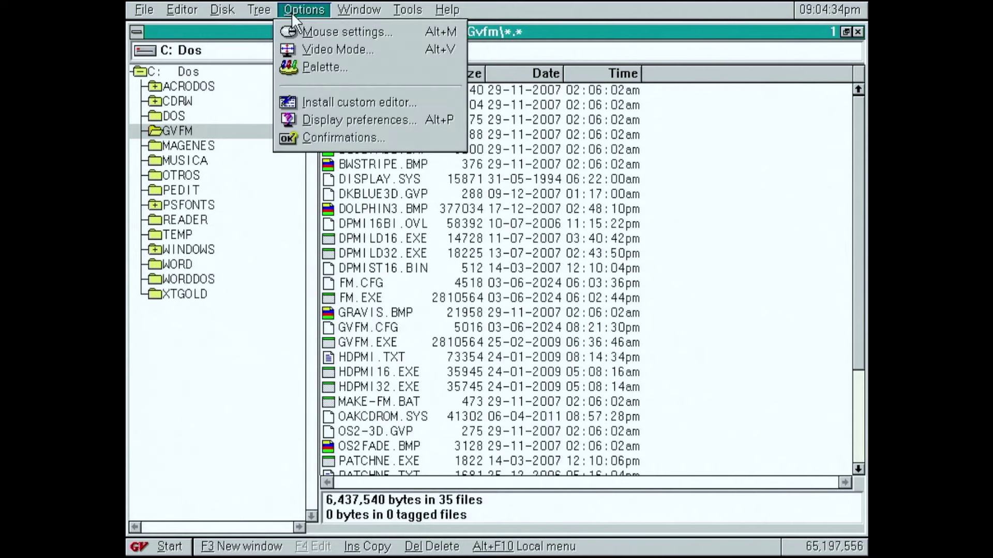
pyautogui.click(349, 122)
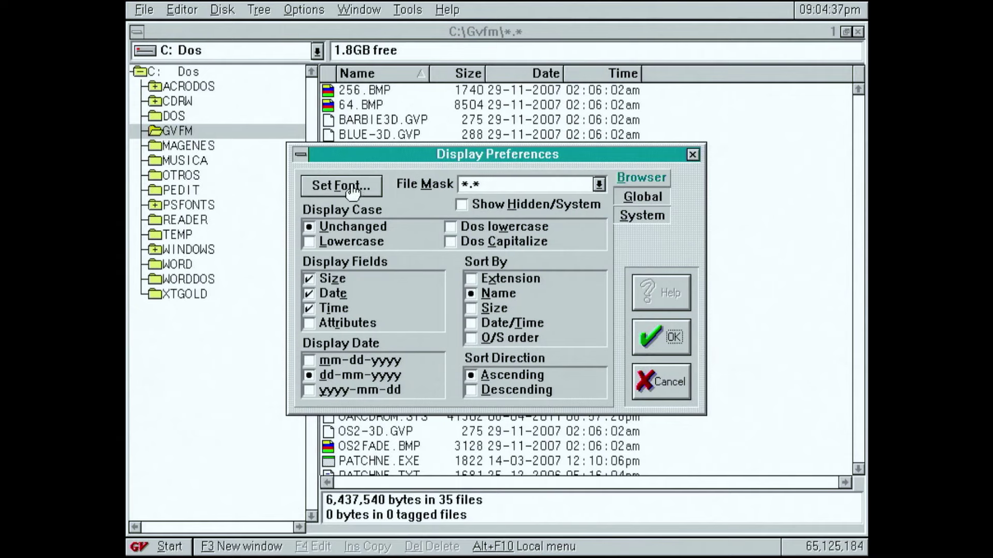
pyautogui.click(352, 192)
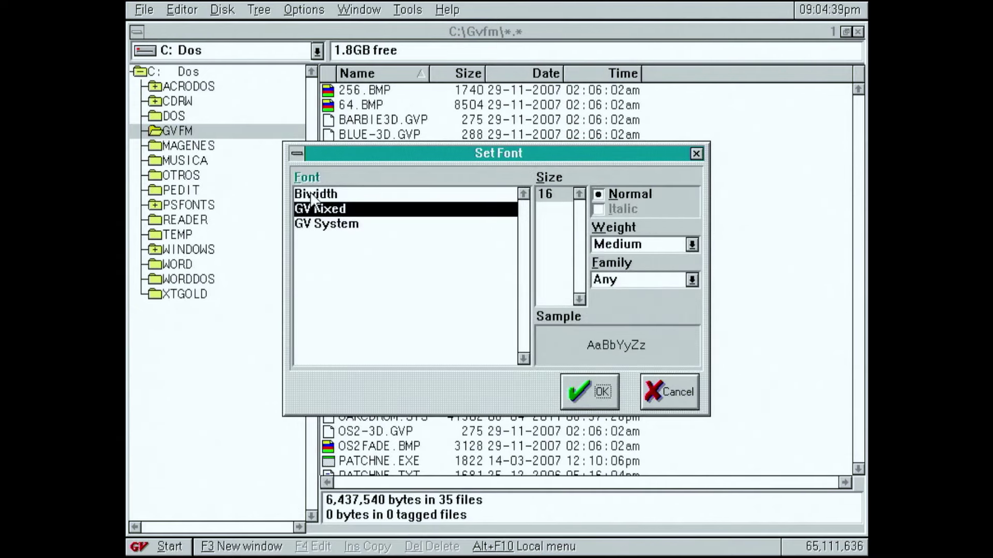
pyautogui.press('Return')
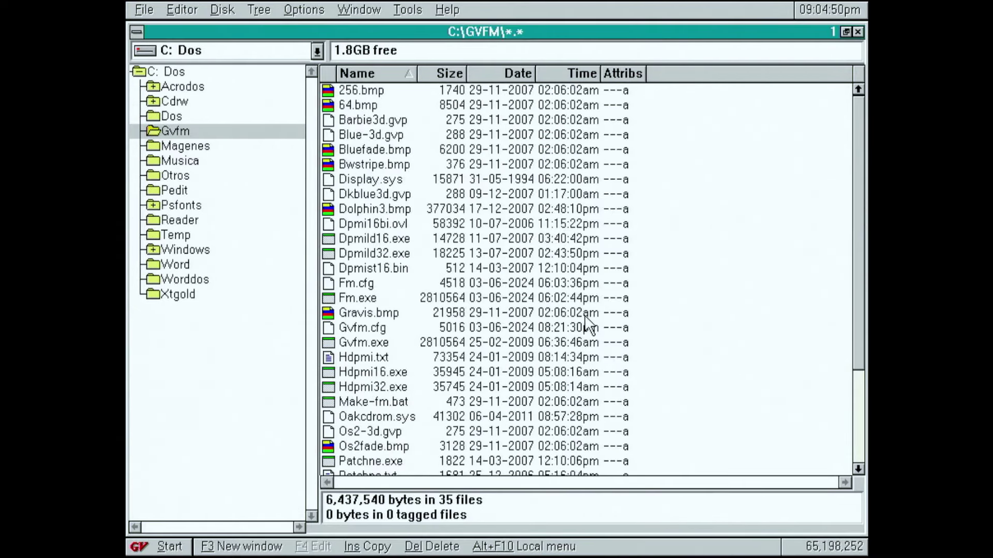
# Step: Examine the confirmation options for file and folder operations, leaving without changes
pyautogui.click(288, 13)
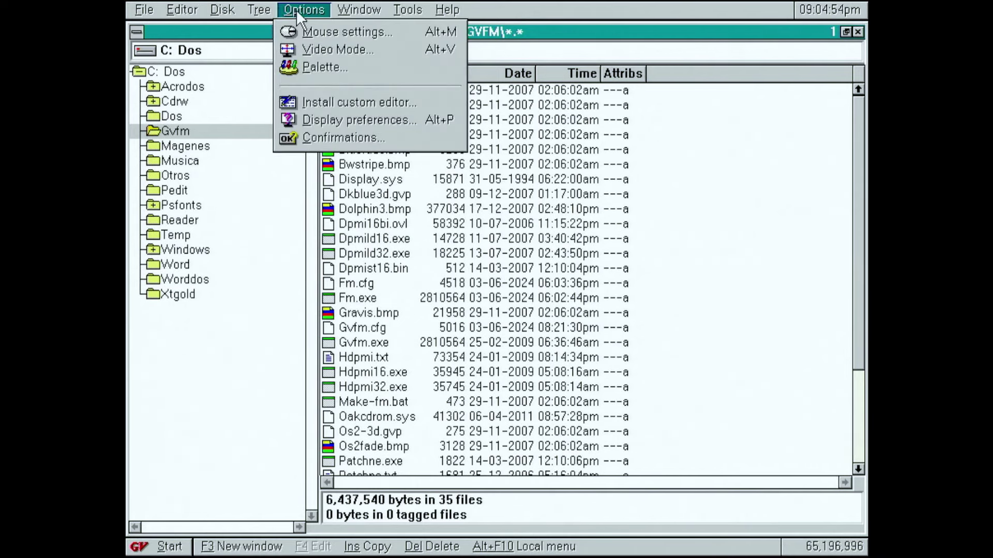
pyautogui.click(317, 137)
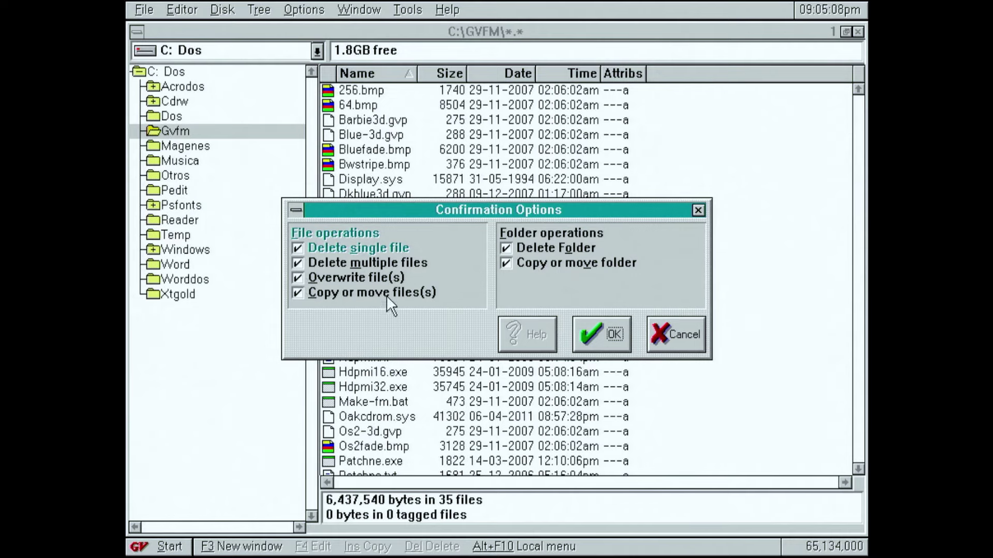
pyautogui.click(690, 335)
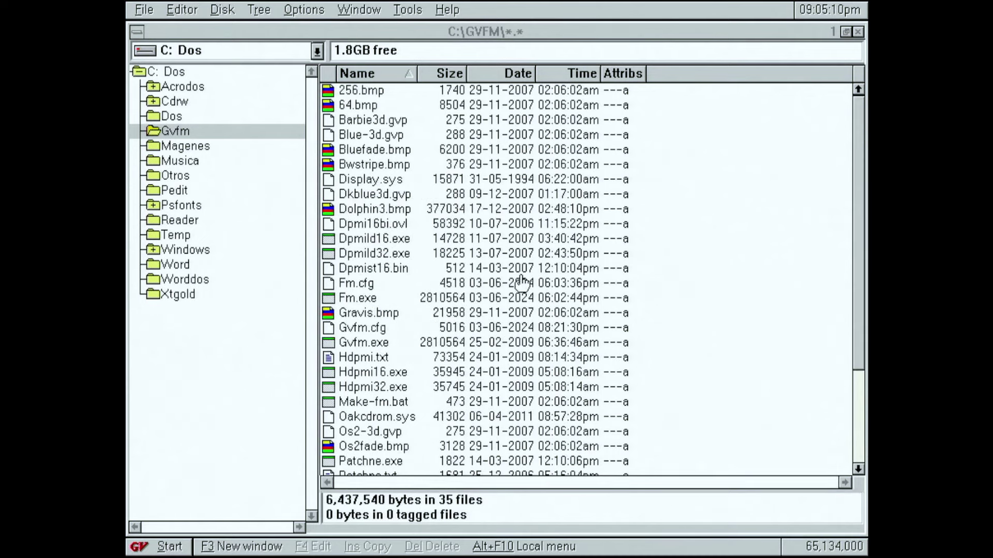
# Step: Select the root folder of drive C: and collapse its folder tree
pyautogui.click(260, 10)
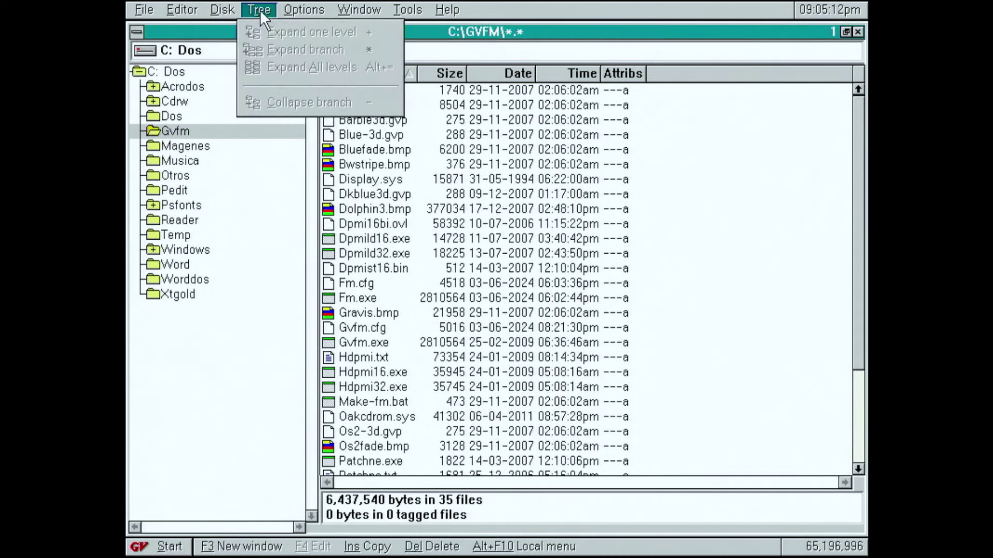
pyautogui.click(168, 116)
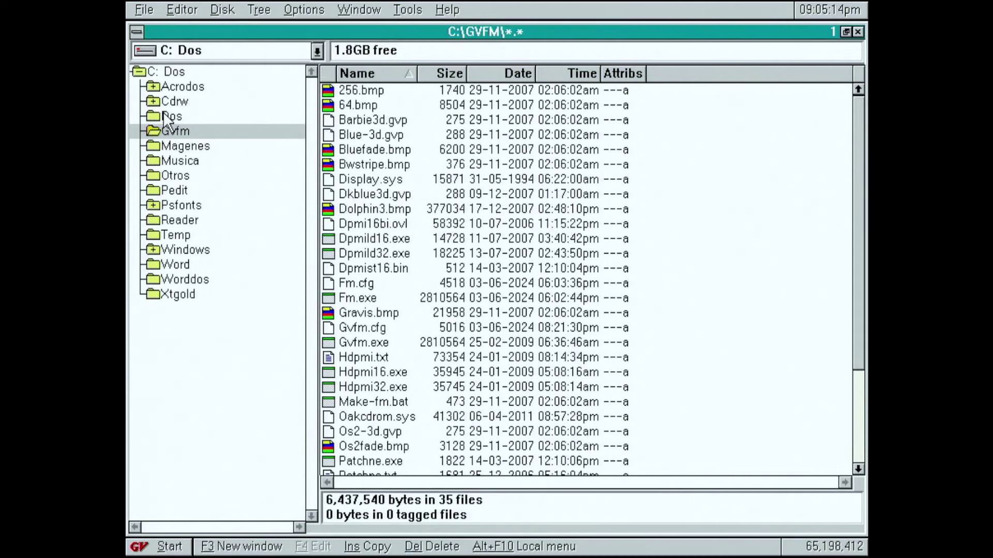
pyautogui.click(165, 115)
pyautogui.click(169, 72)
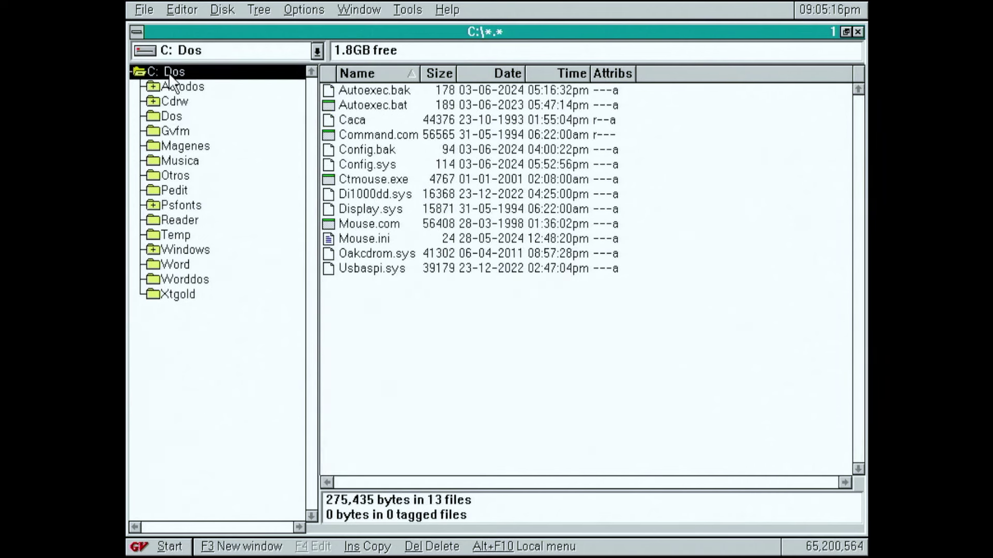
pyautogui.click(162, 71)
# Step: Expand the entire branch under the root of drive C: and dismiss the error message
pyautogui.click(262, 10)
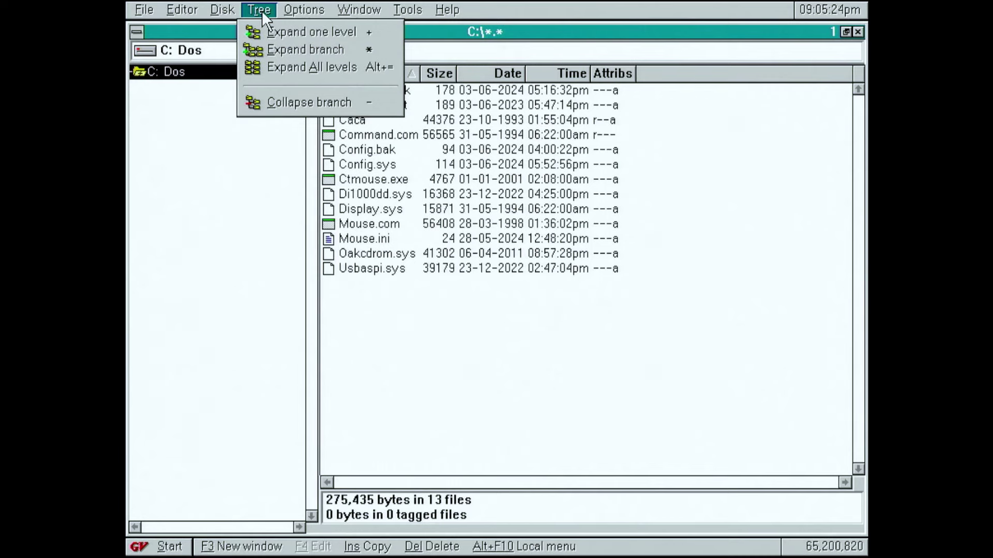
pyautogui.click(299, 51)
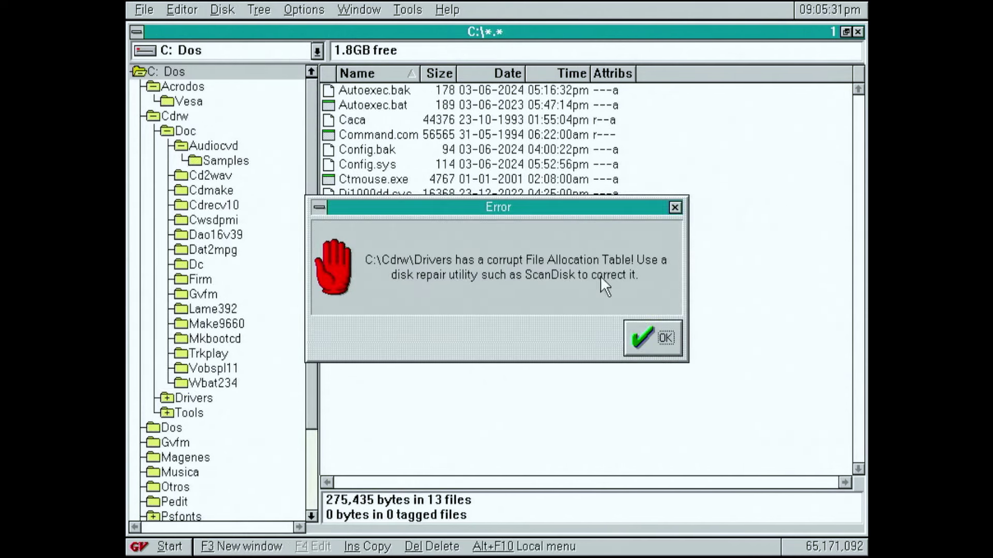
pyautogui.click(650, 347)
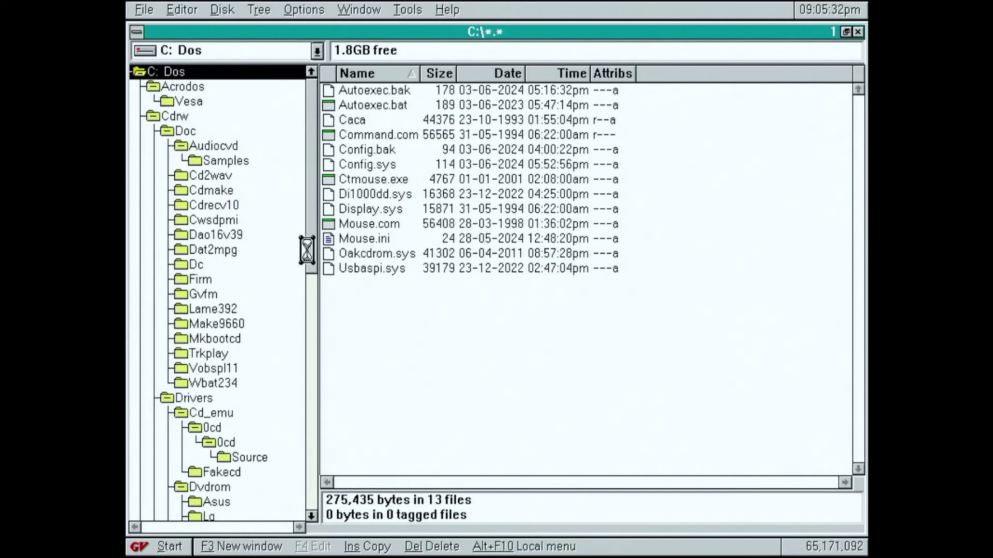
# Step: Collapse the Cdrw, Acrodos, Psfonts and Windows folders in the tree
pyautogui.moveTo(308, 207); pyautogui.dragTo(309, 101)
pyautogui.click(155, 117)
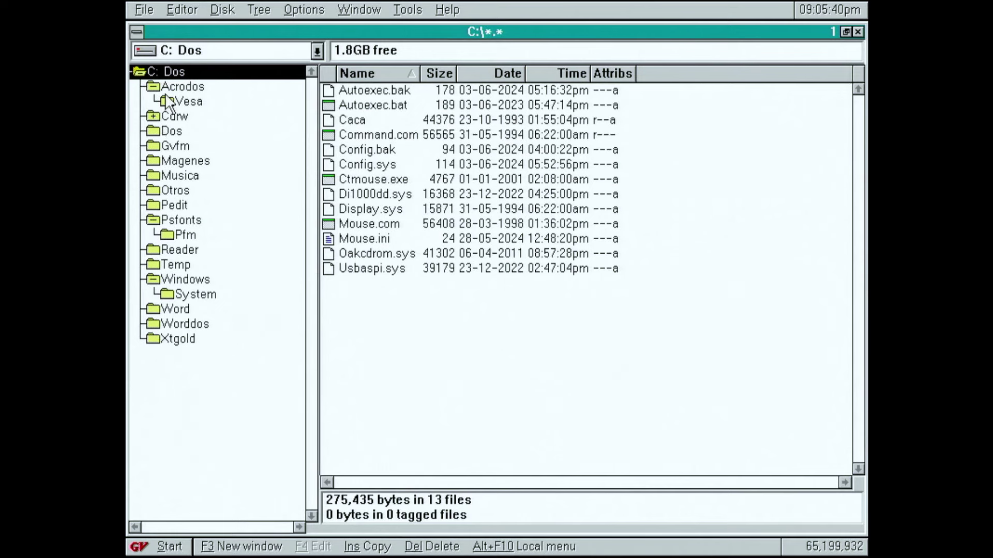
pyautogui.click(153, 87)
pyautogui.click(153, 205)
pyautogui.click(155, 249)
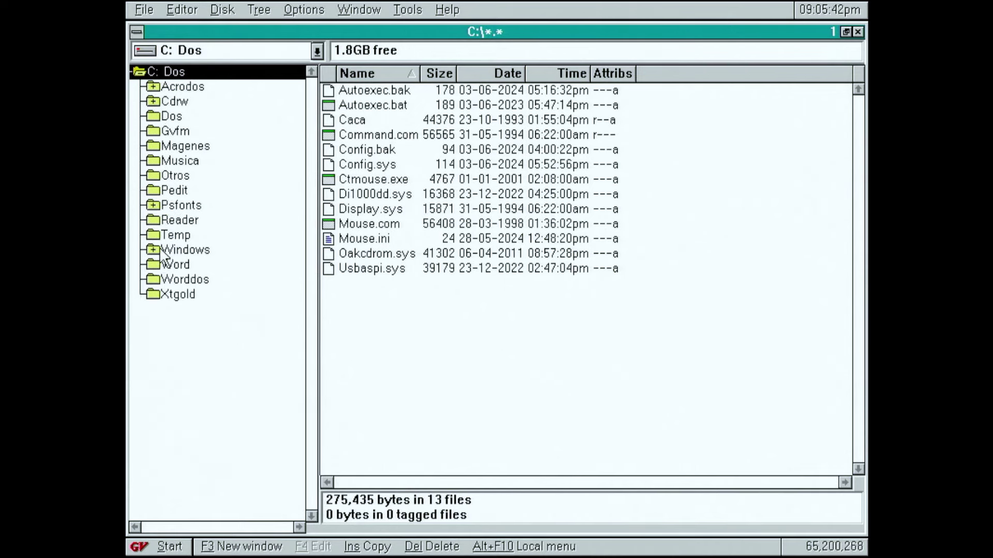
# Step: Try the Copy Disk command and dismiss the information message
pyautogui.click(265, 10)
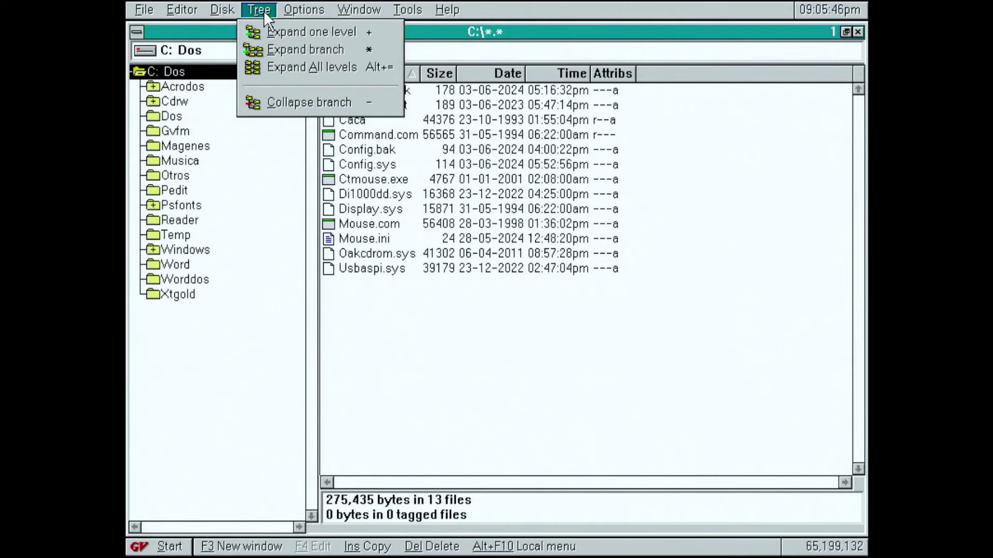
pyautogui.moveTo(225, 10)
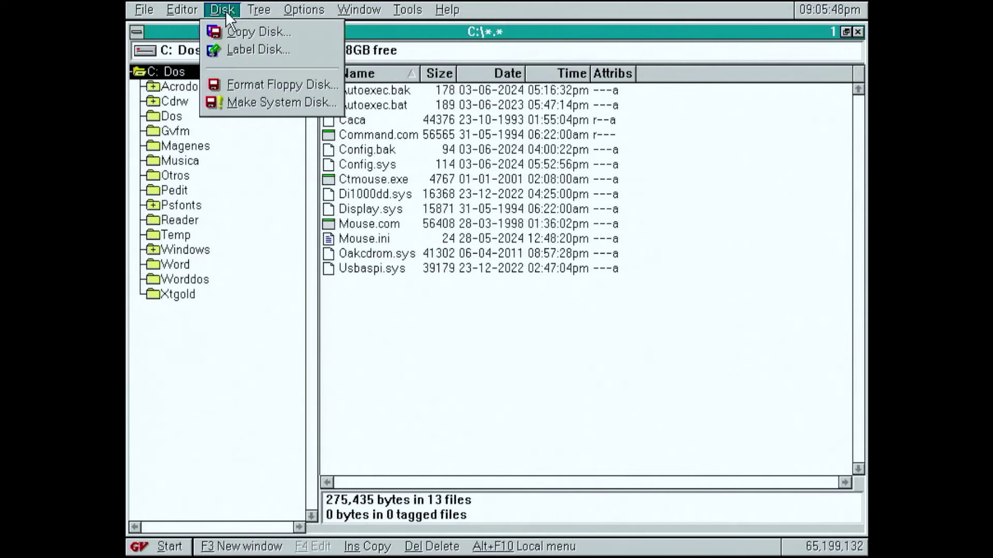
pyautogui.click(240, 29)
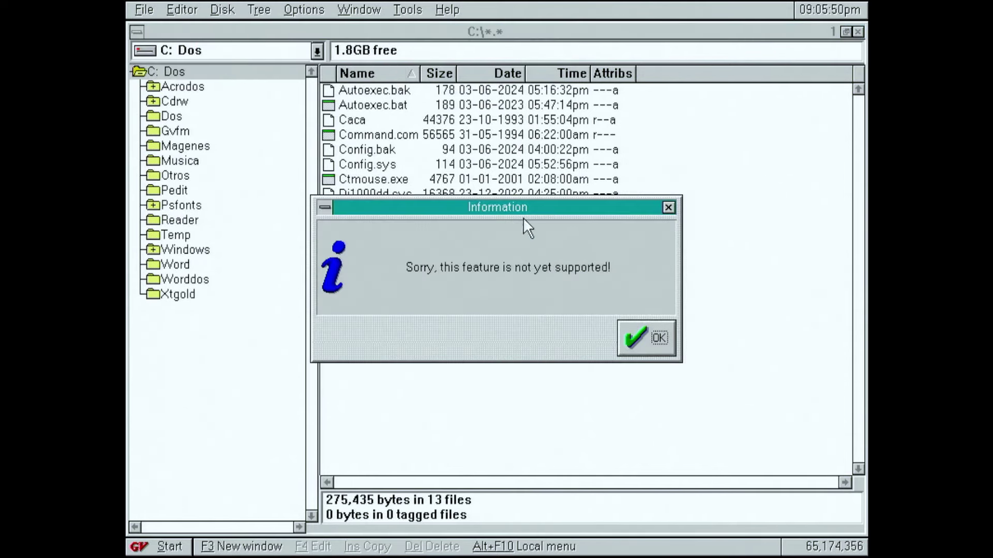
pyautogui.click(655, 354)
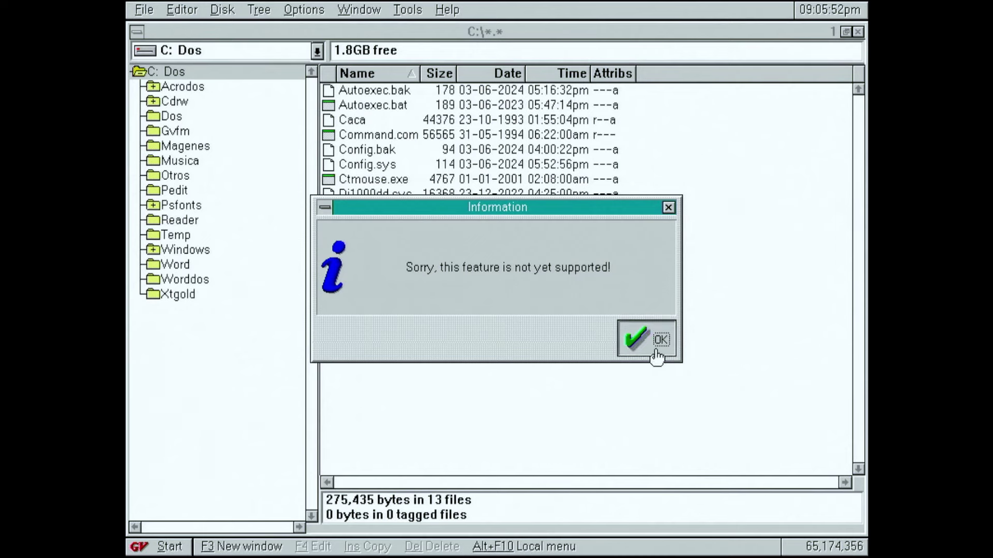
pyautogui.click(223, 11)
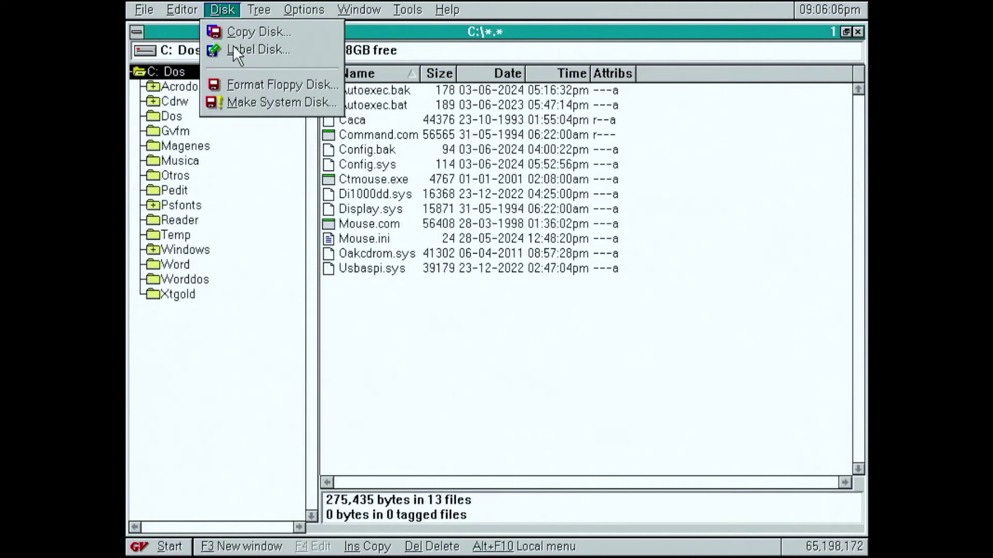
pyautogui.moveTo(193, 15)
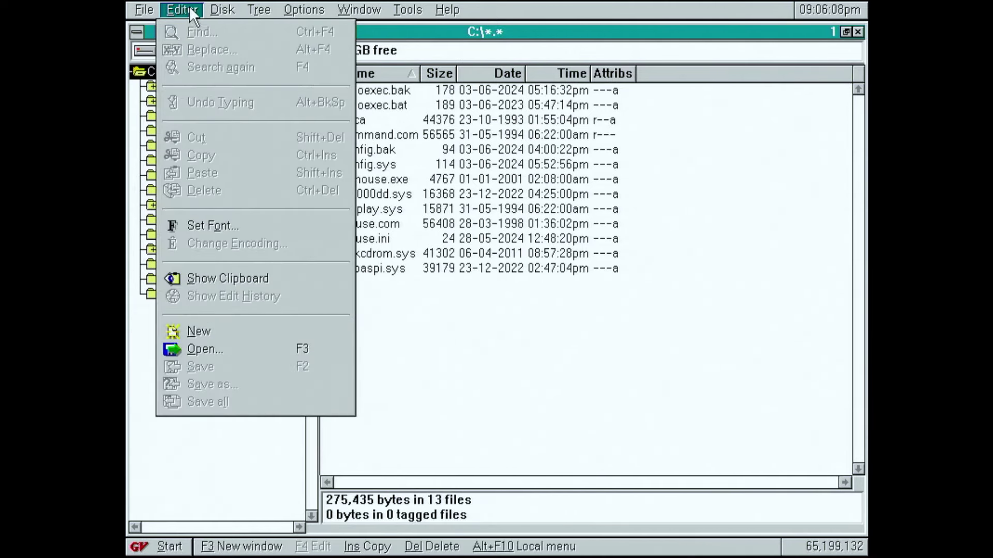
pyautogui.click(579, 344)
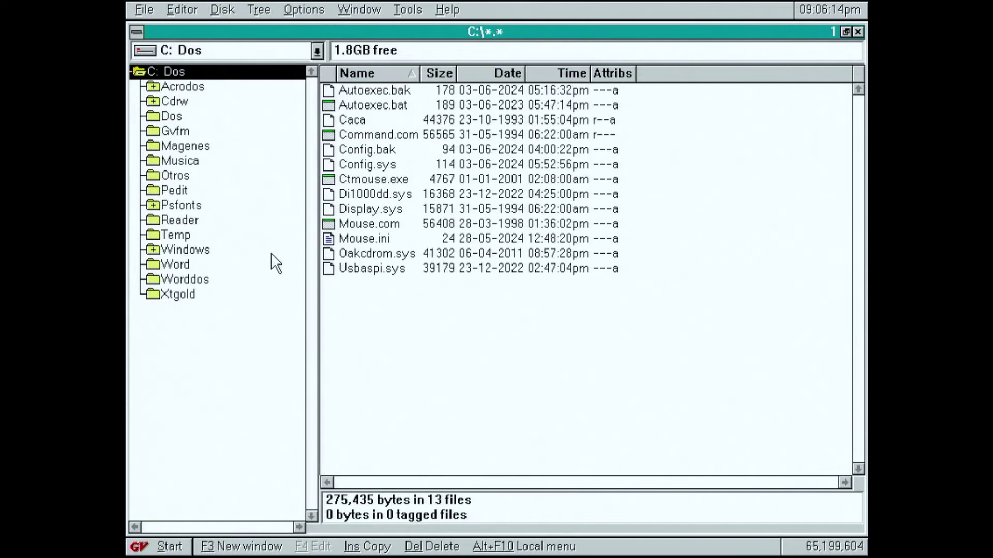
# Step: Open Vesamtrr.txt from the Gvfm folder in the text editor
pyautogui.click(176, 131)
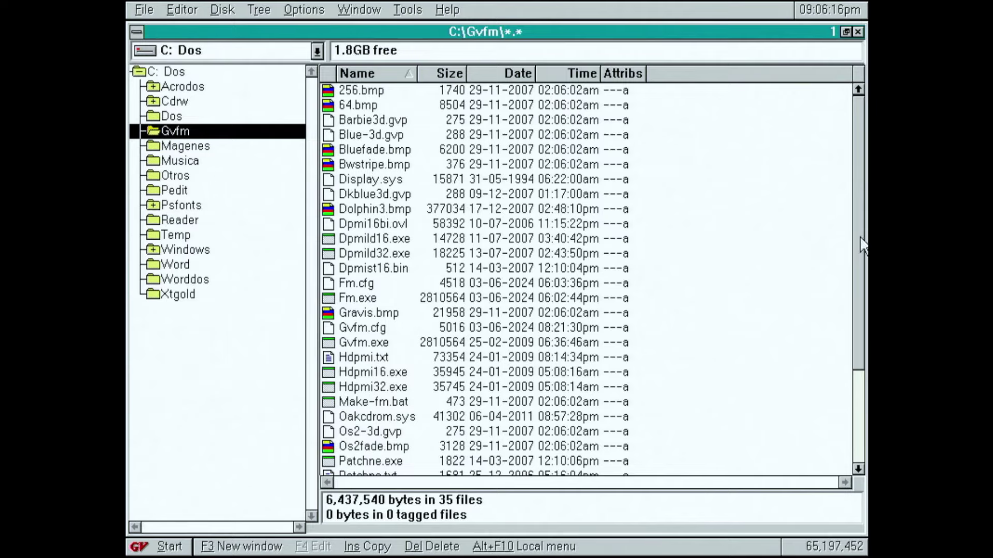
pyautogui.moveTo(861, 243); pyautogui.dragTo(406, 443)
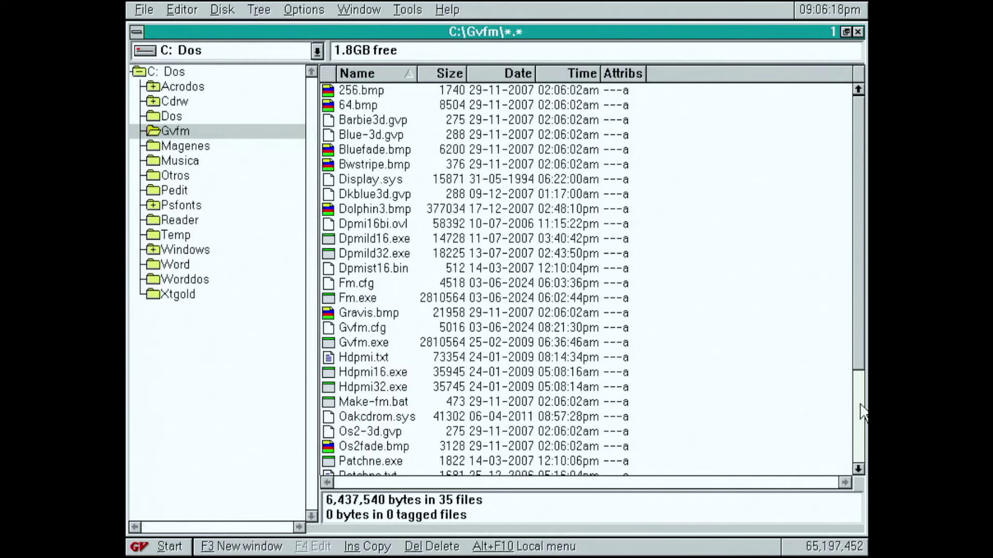
pyautogui.click(861, 412)
pyautogui.doubleClick(382, 444)
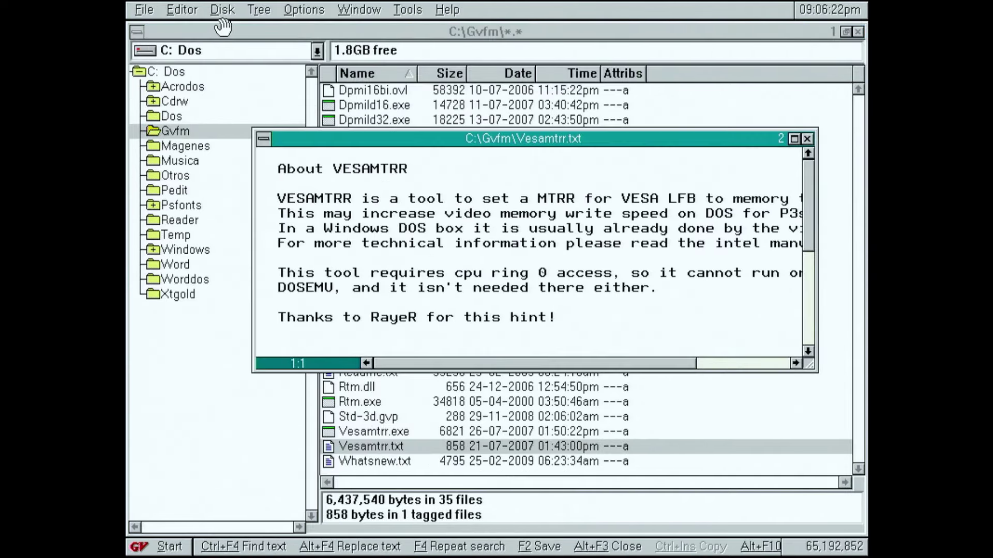
pyautogui.click(182, 10)
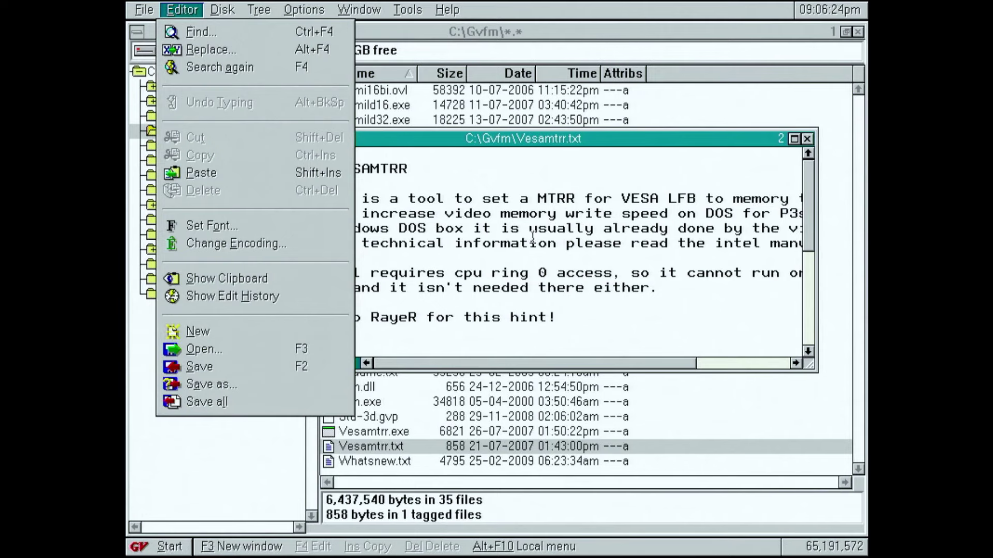
pyautogui.click(391, 206)
pyautogui.rightClick(378, 208)
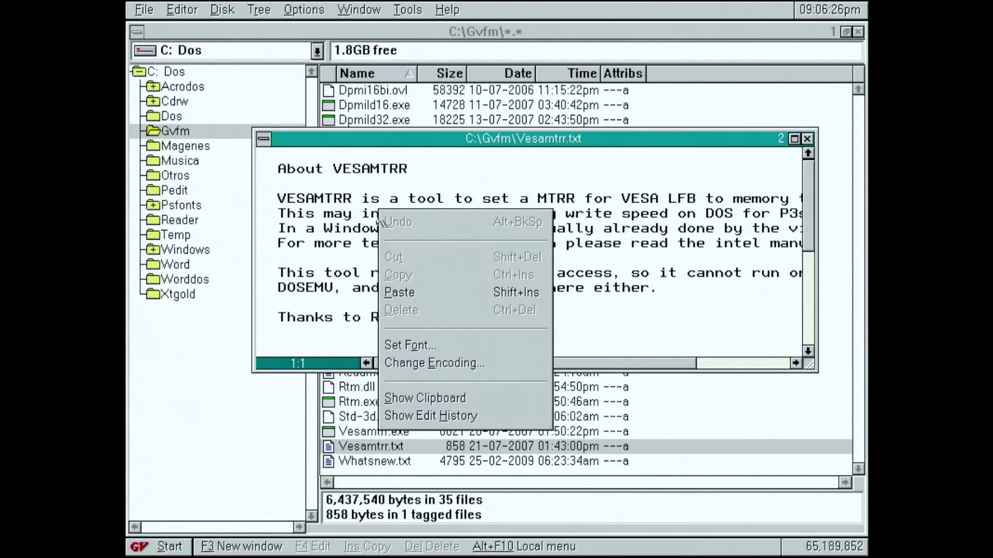
pyautogui.click(195, 5)
# Step: Search the open Vesamtrr.txt file for the text "dos", moving the Find dialog off the text
pyautogui.click(193, 6)
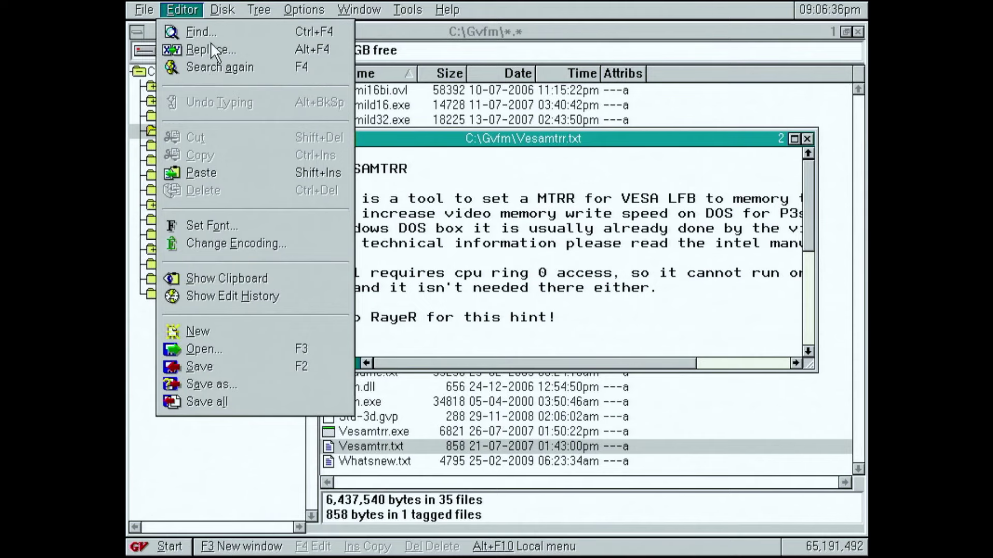
pyautogui.click(188, 32)
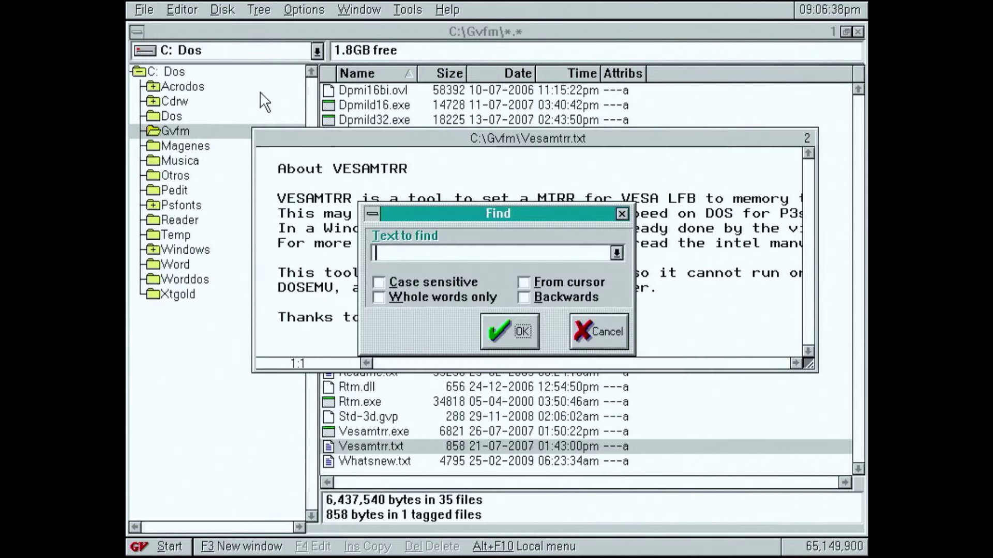
pyautogui.moveTo(399, 219); pyautogui.dragTo(523, 279)
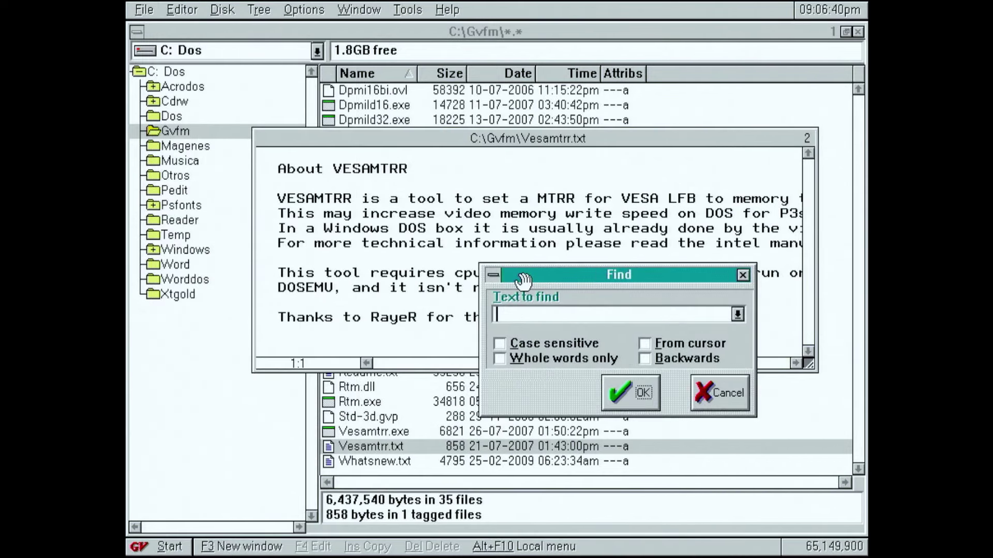
pyautogui.write('dos')
pyautogui.press('Return')
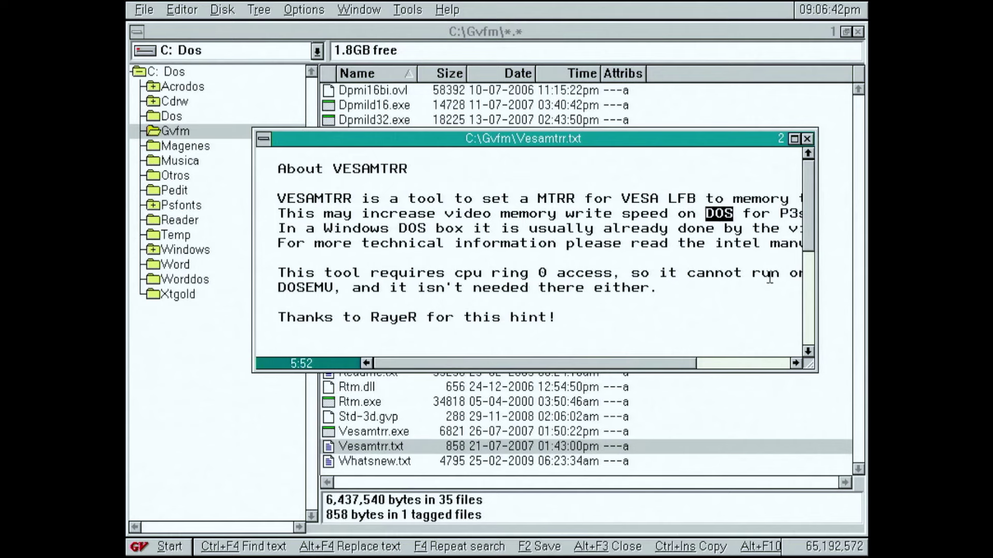
# Step: Select the Vesamtrr.txt passage from mid-"video" through the start of "either" and copy it to the clipboard
pyautogui.click(185, 9)
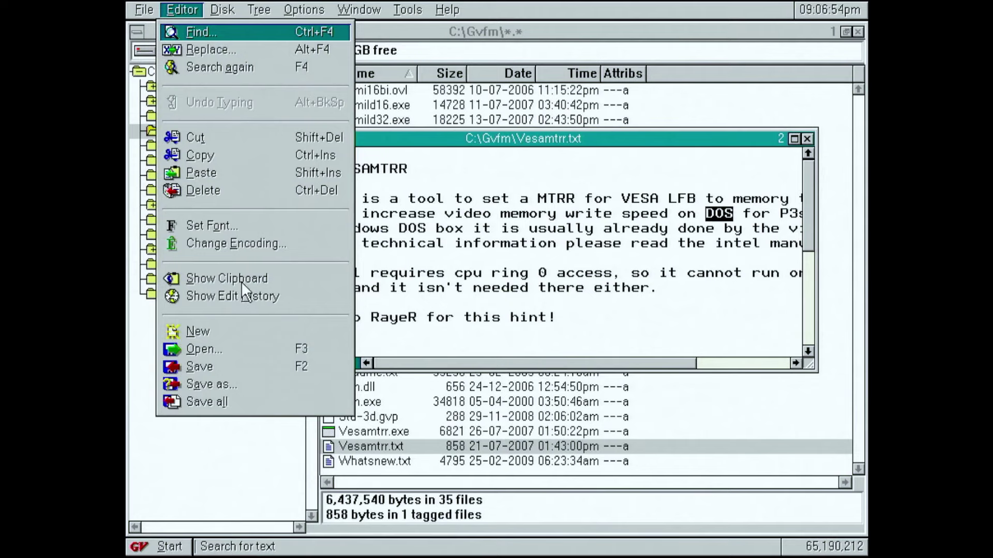
pyautogui.click(569, 243)
pyautogui.moveTo(473, 213); pyautogui.dragTo(603, 288)
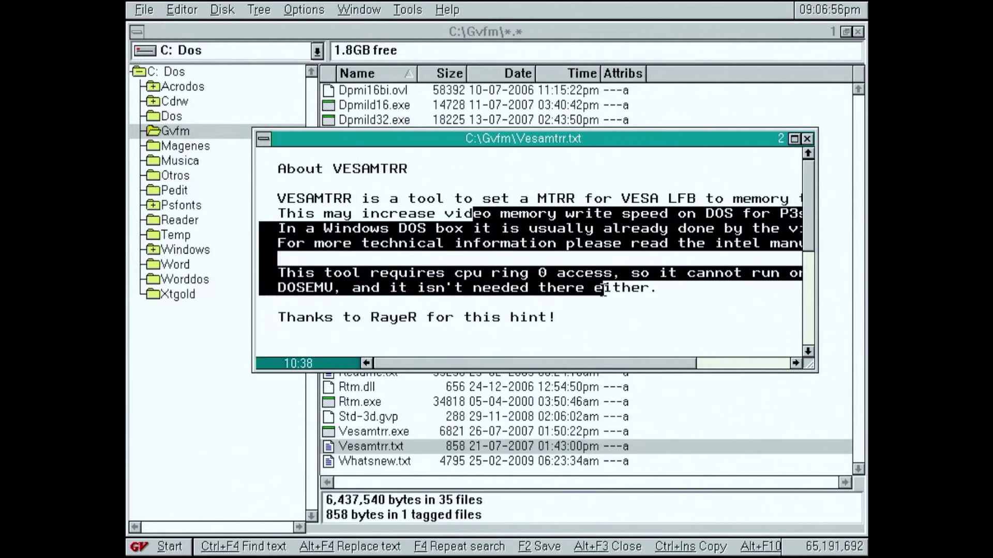
pyautogui.rightClick(472, 228)
pyautogui.click(529, 303)
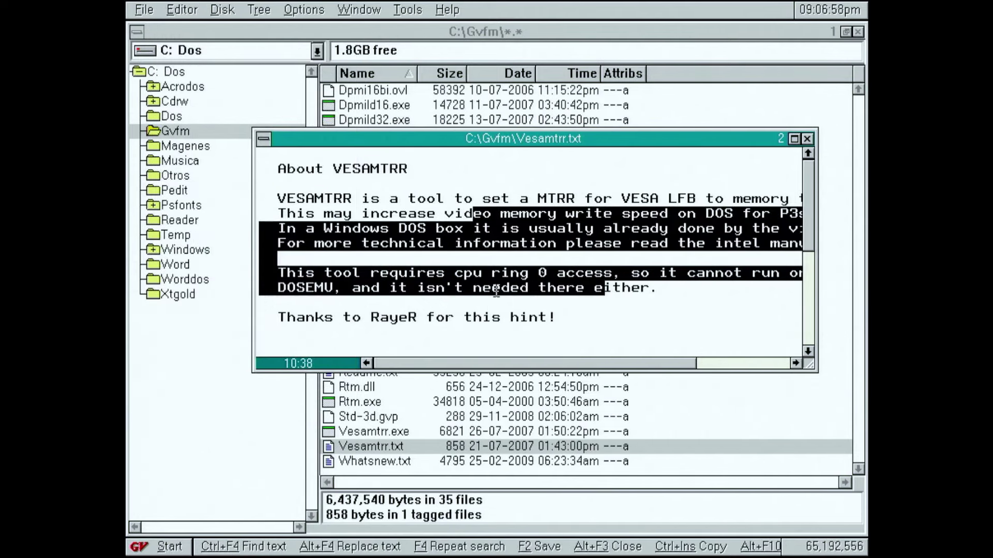
# Step: Show the editor's clipboard contents and close the Clipboard window
pyautogui.click(189, 13)
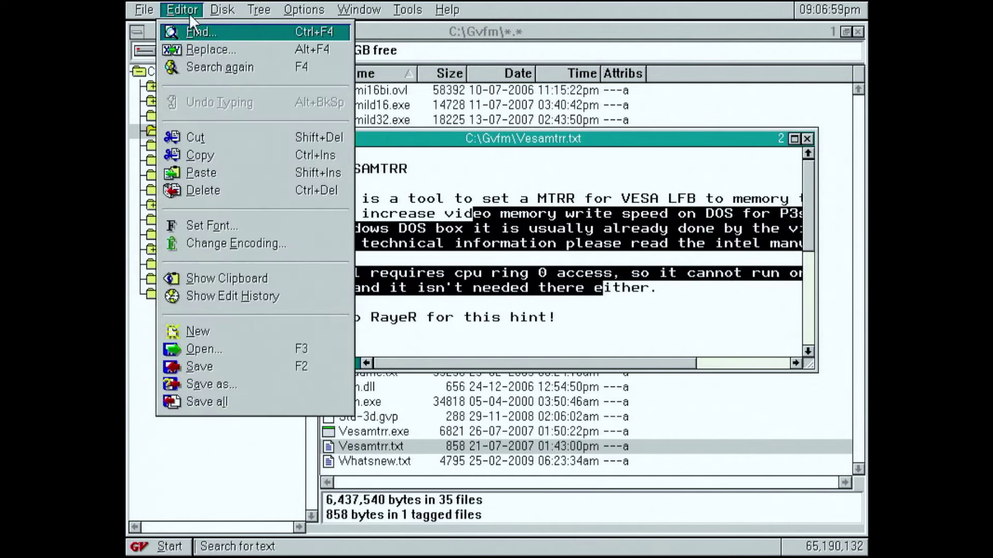
pyautogui.click(233, 279)
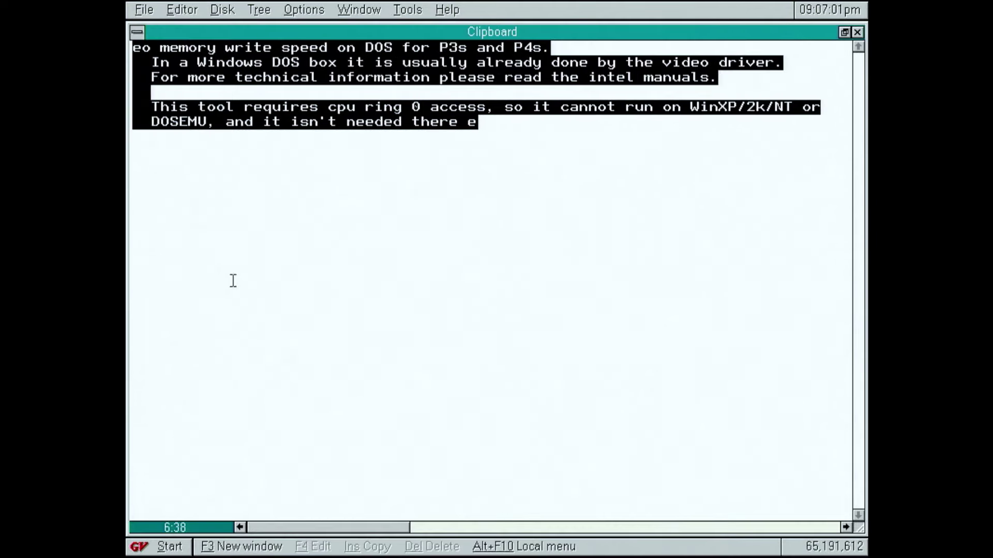
pyautogui.click(856, 32)
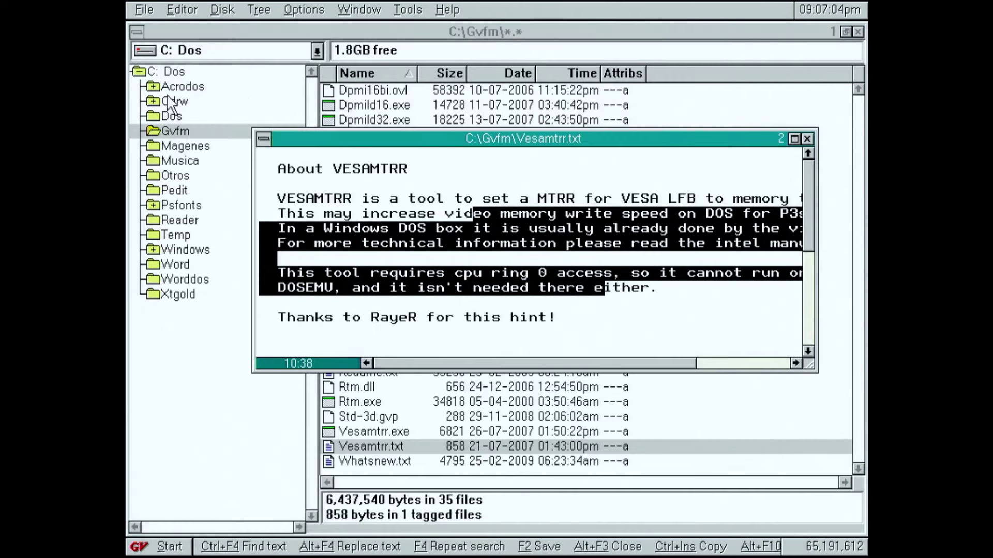
# Step: Close the Vesamtrr.txt editor window, returning to the Gvfm folder's file list
pyautogui.click(184, 11)
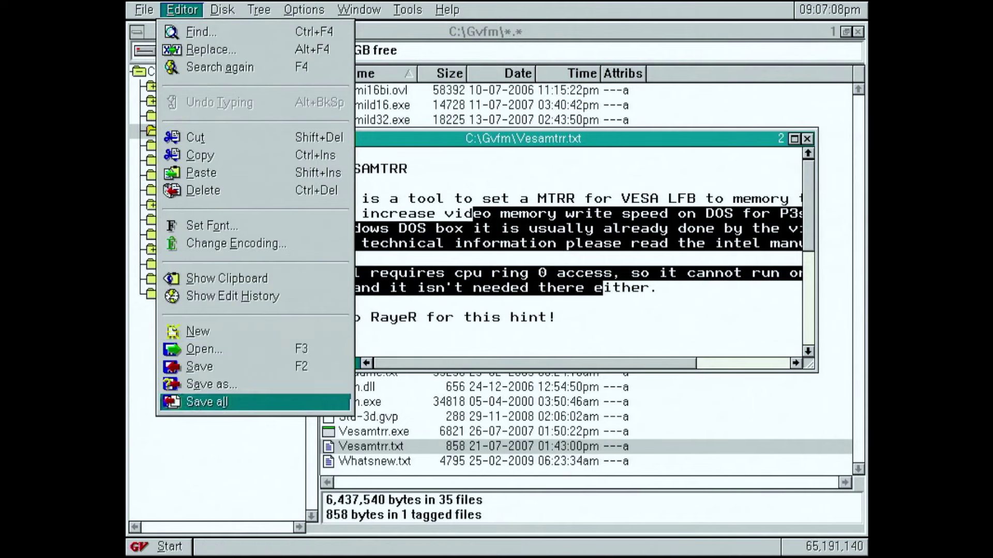
pyautogui.click(506, 239)
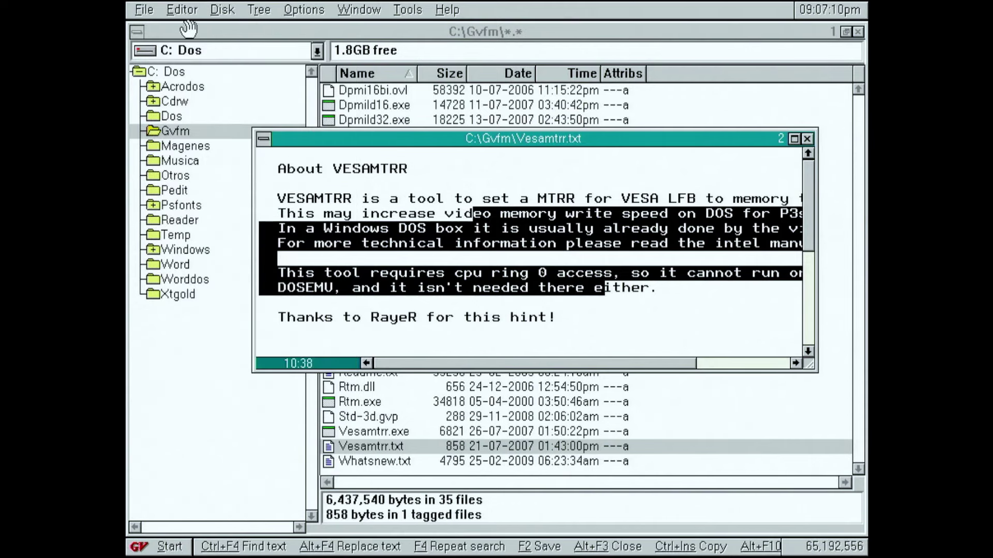
pyautogui.click(807, 139)
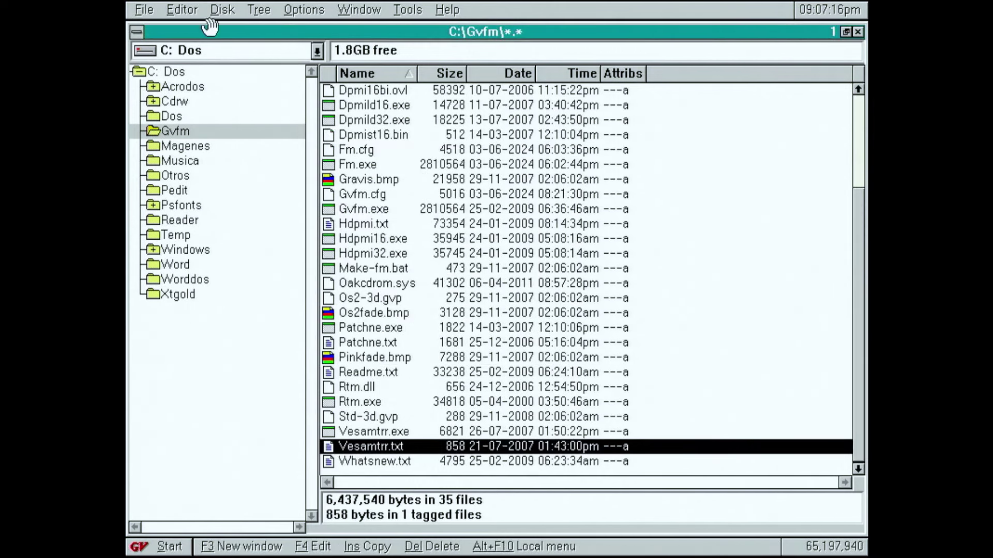
pyautogui.doubleClick(396, 446)
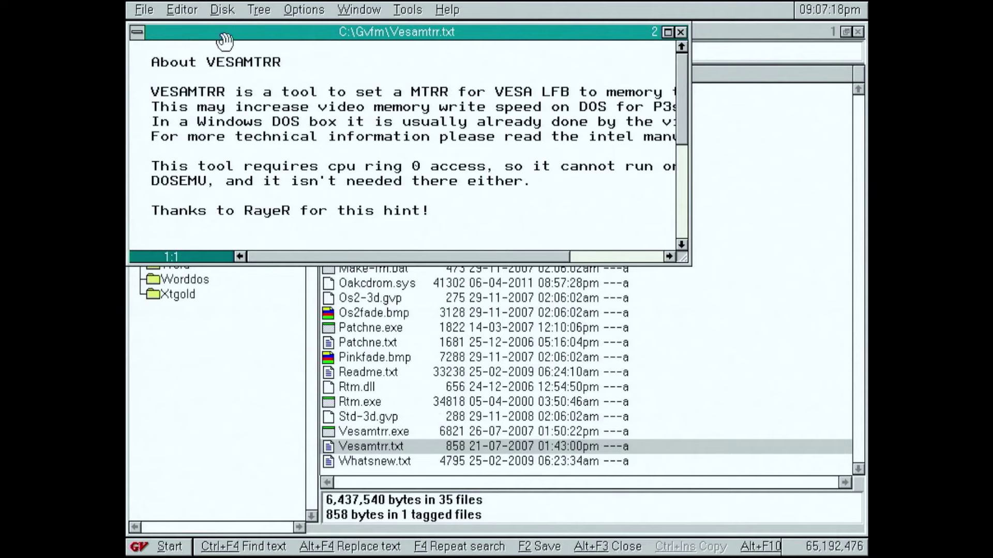
pyautogui.moveTo(225, 41); pyautogui.dragTo(353, 92)
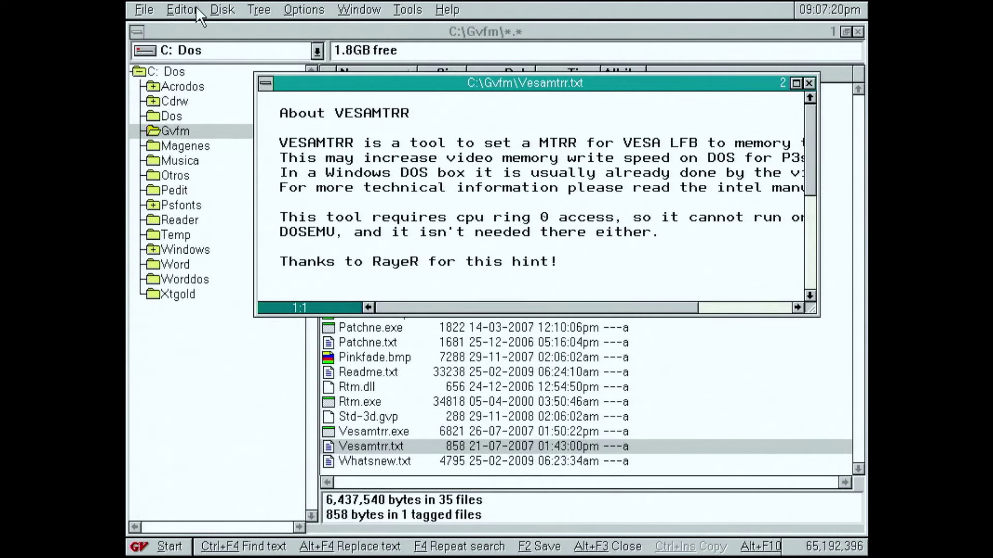
pyautogui.click(809, 82)
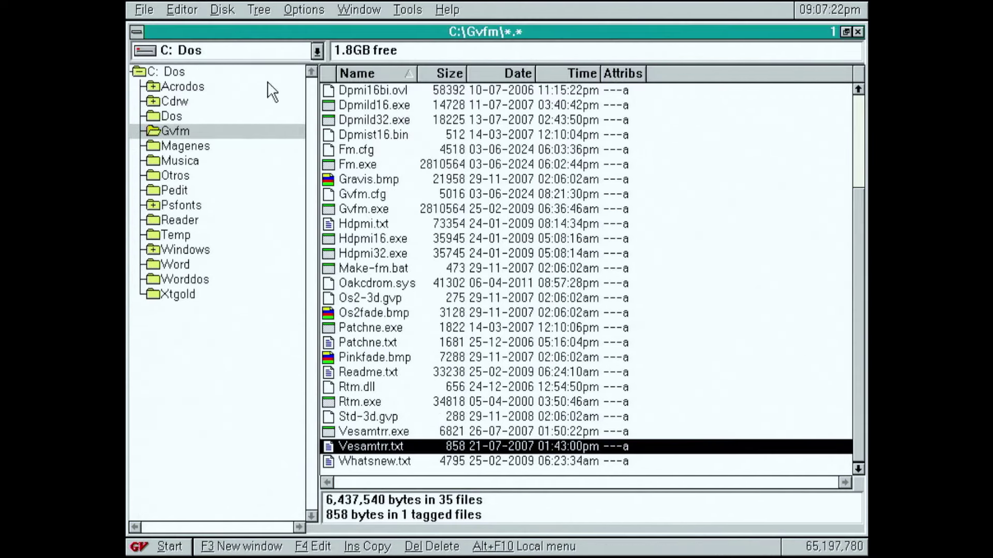
pyautogui.click(141, 10)
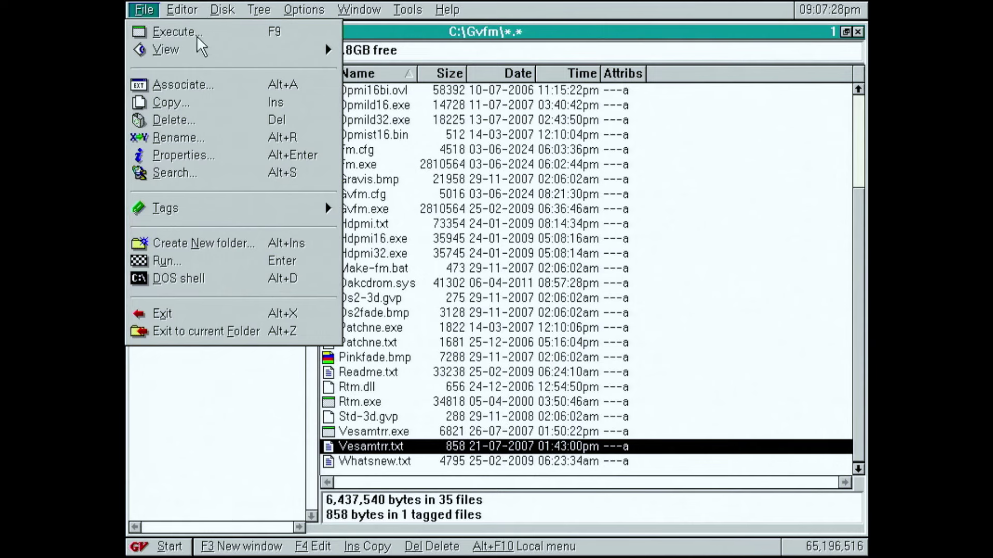
pyautogui.moveTo(175, 57)
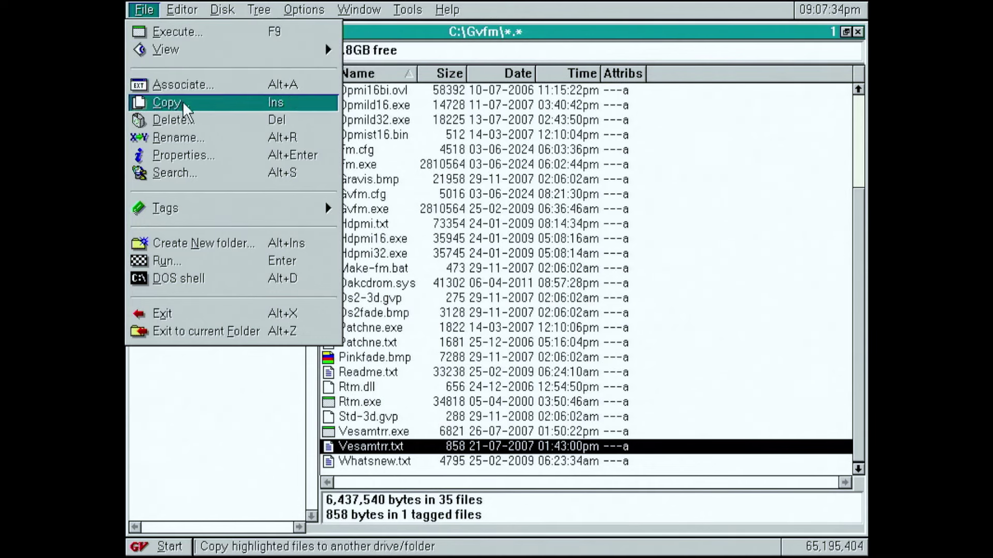
pyautogui.moveTo(195, 205)
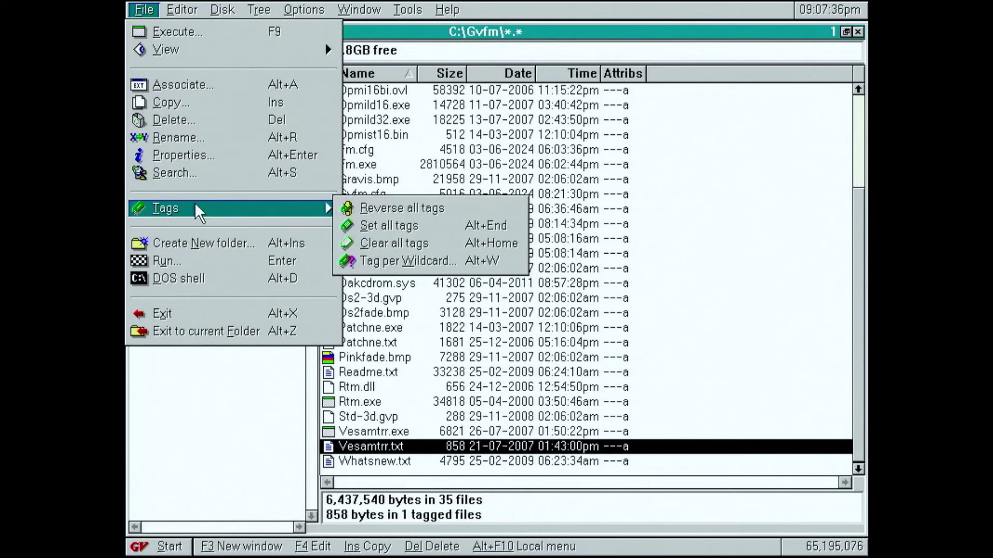
pyautogui.click(713, 190)
# Step: Tag Hdpmi16.exe, Make-fm.bat, Os2fade.bmp, Os2-3d.gvp, Patchne.txt and Oakcdrom.sys together in the Gvfm folder
pyautogui.click(353, 238)
pyautogui.keyDown('ctrl'); pyautogui.click(374, 268); pyautogui.keyUp('ctrl')
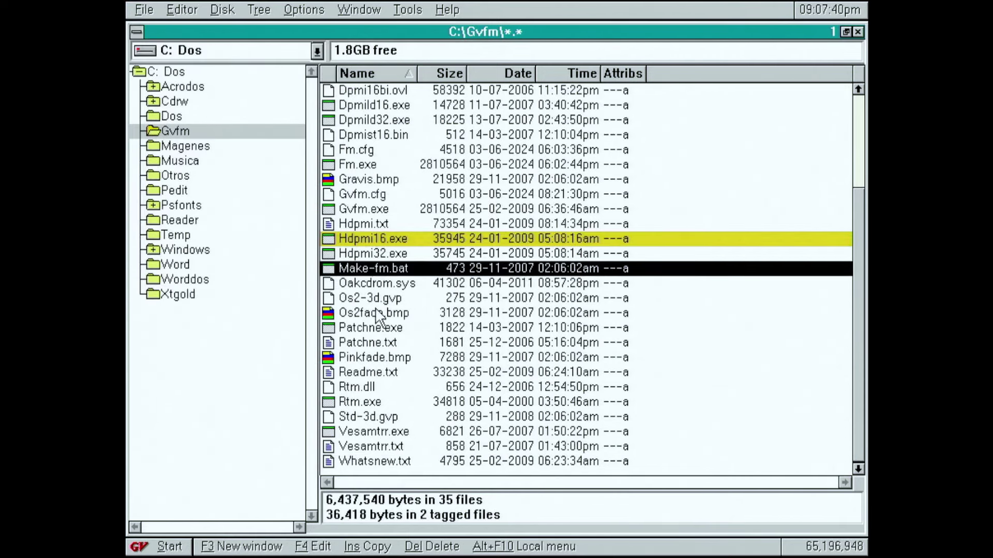
pyautogui.keyDown('ctrl'); pyautogui.click(376, 313); pyautogui.keyUp('ctrl')
pyautogui.keyDown('ctrl'); pyautogui.click(373, 298); pyautogui.keyUp('ctrl')
pyautogui.keyDown('ctrl'); pyautogui.click(378, 342); pyautogui.keyUp('ctrl')
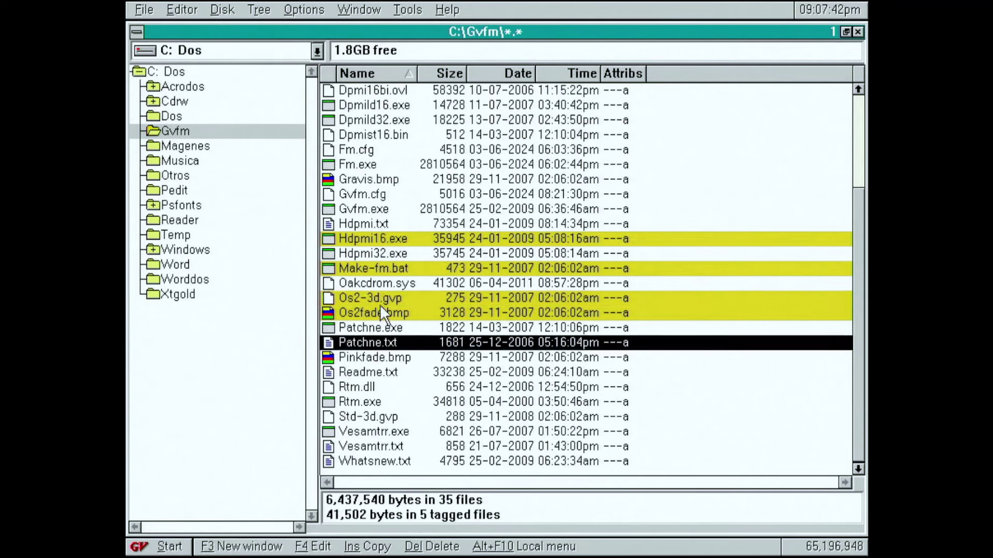
pyautogui.keyDown('ctrl'); pyautogui.click(379, 283); pyautogui.keyUp('ctrl')
# Step: Reverse all tags on the files in the Gvfm folder
pyautogui.click(144, 10)
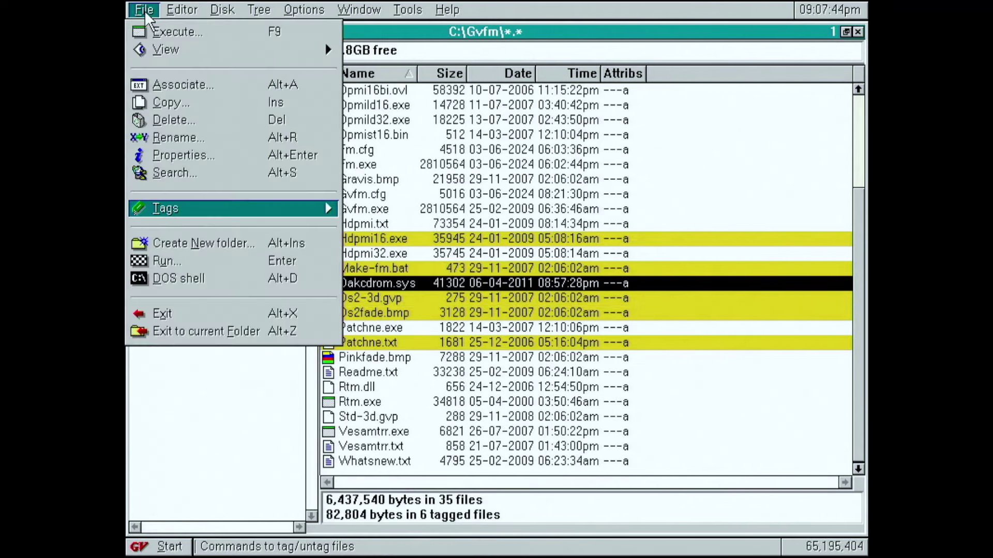
pyautogui.moveTo(177, 207)
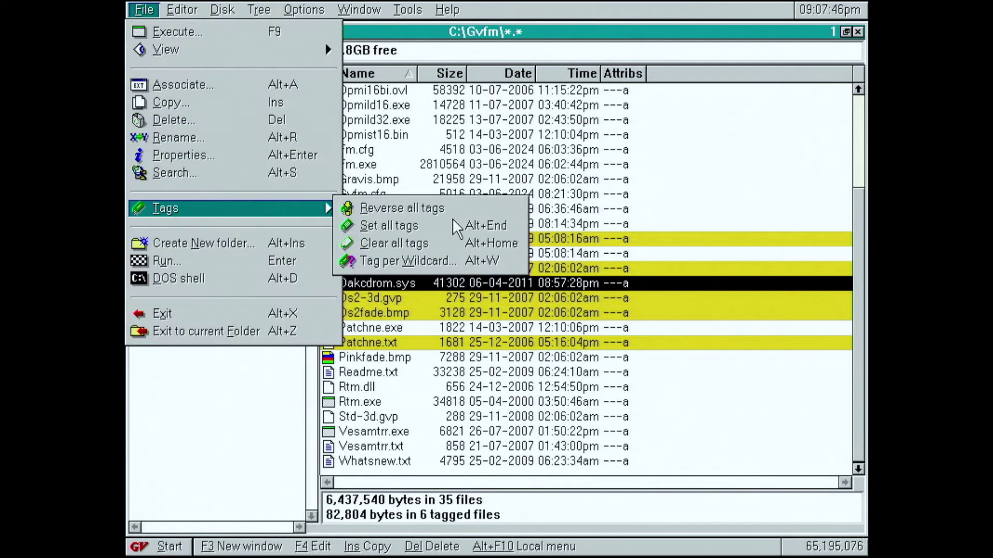
pyautogui.click(426, 209)
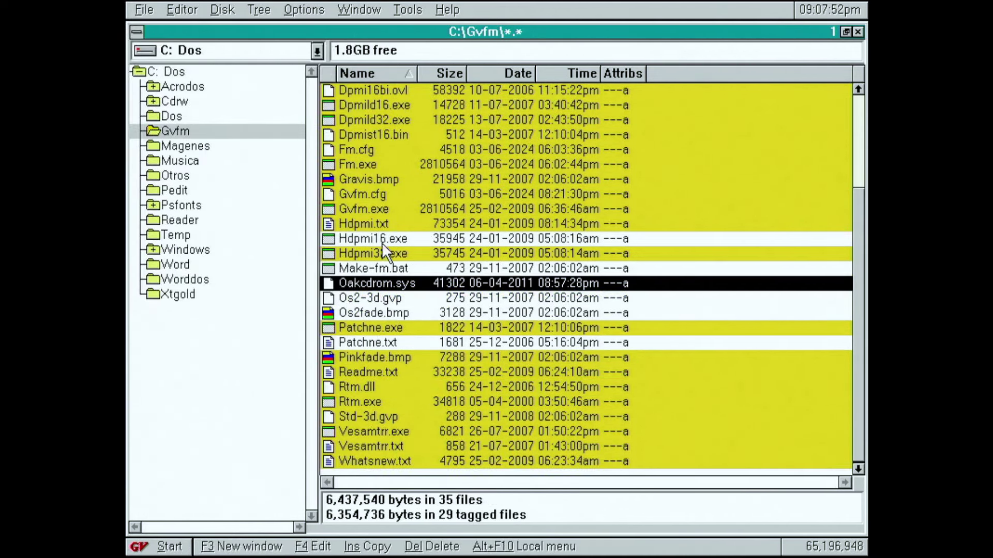
pyautogui.click(144, 10)
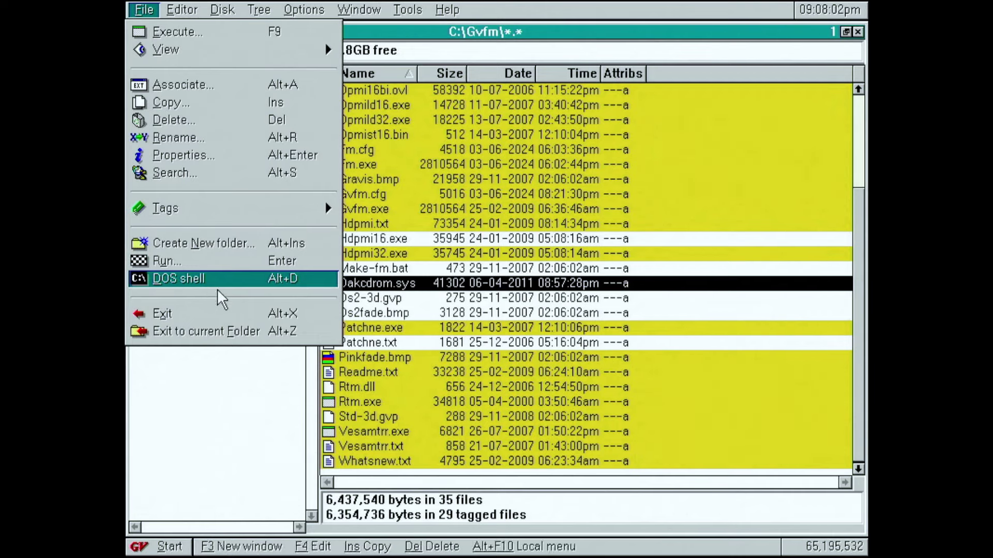
pyautogui.click(534, 89)
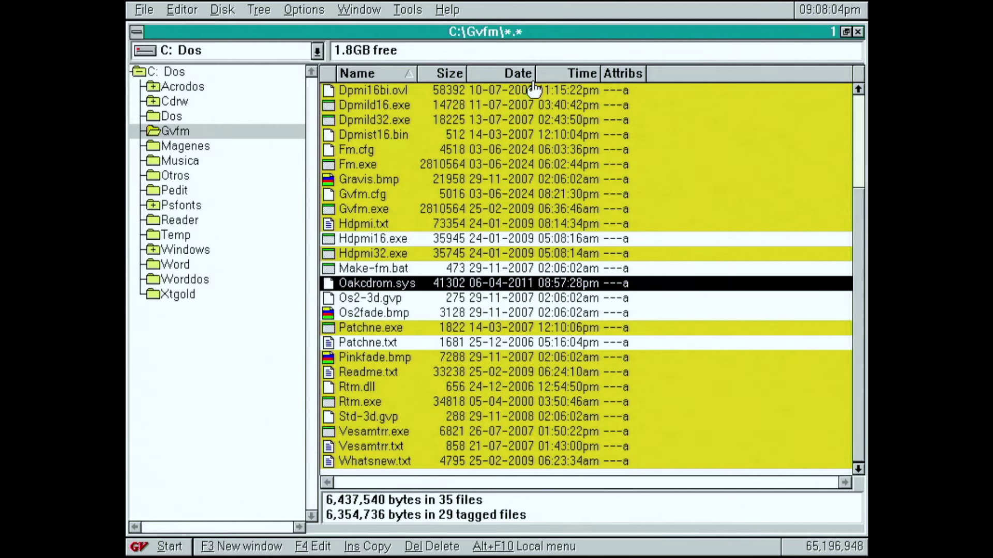